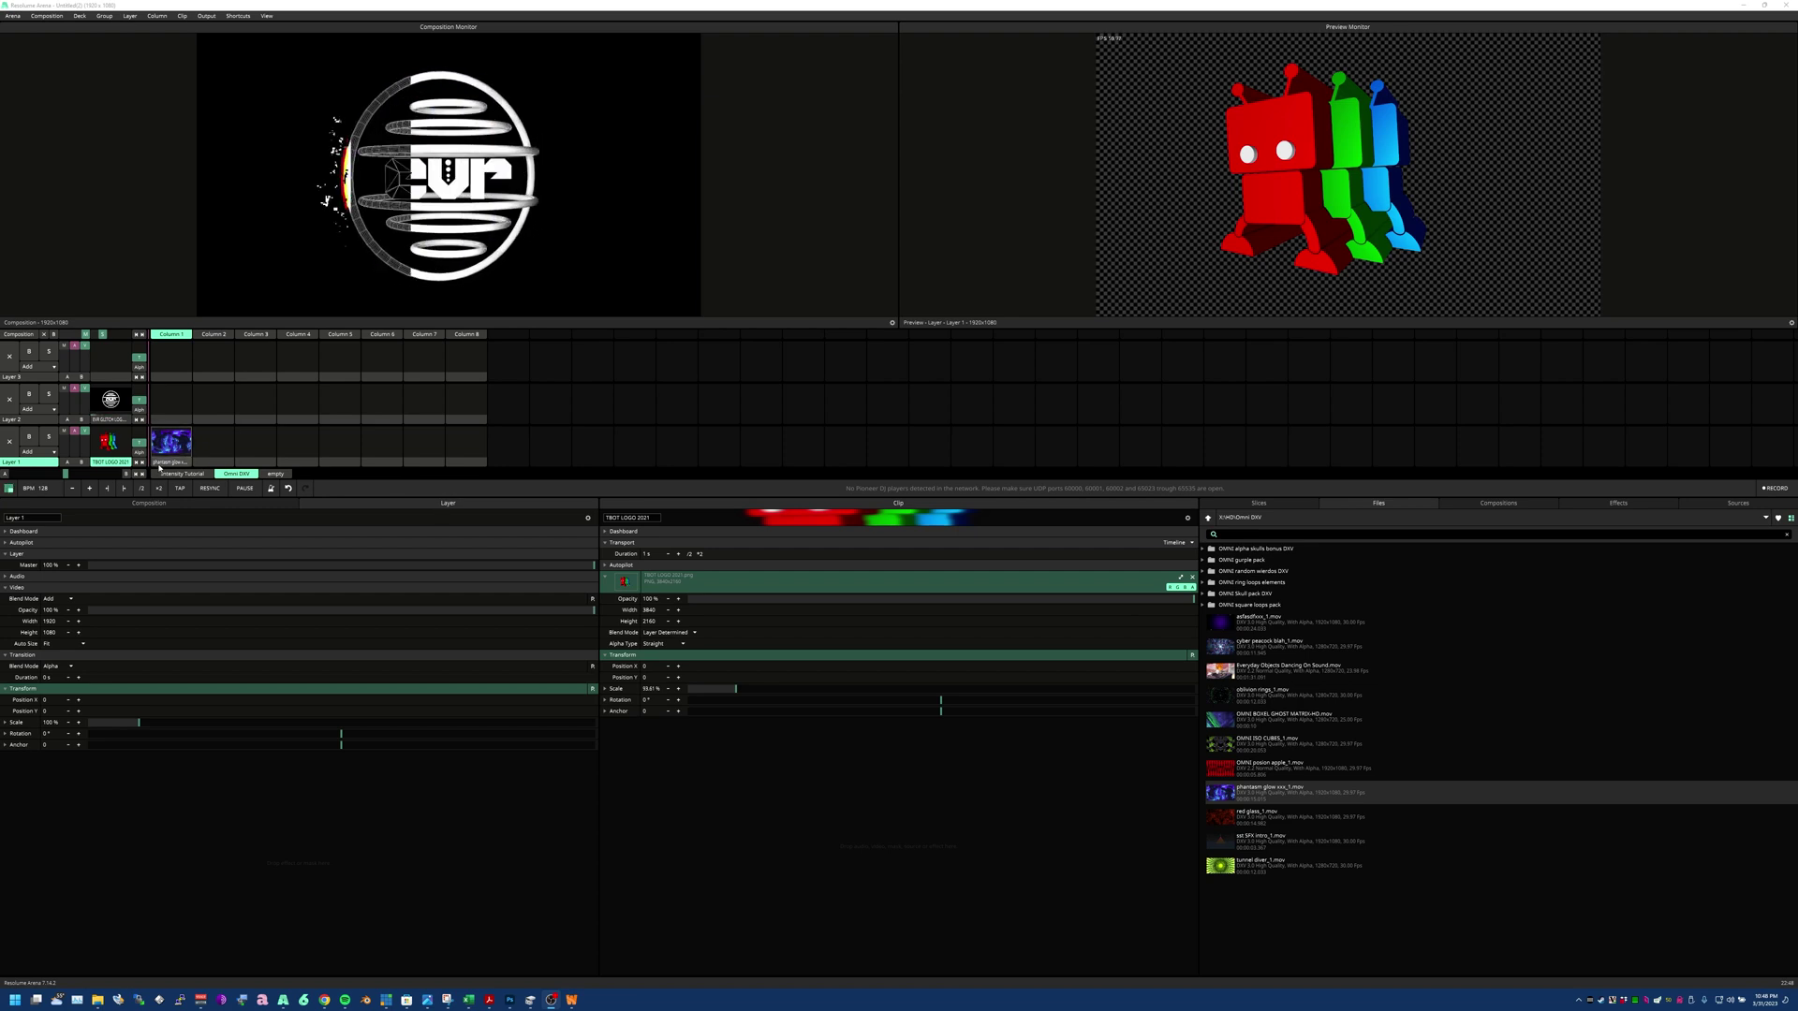
Step: Preview and launch the phantasm glow clip on Layer 1, then bring up the effects list
left_click(169, 445)
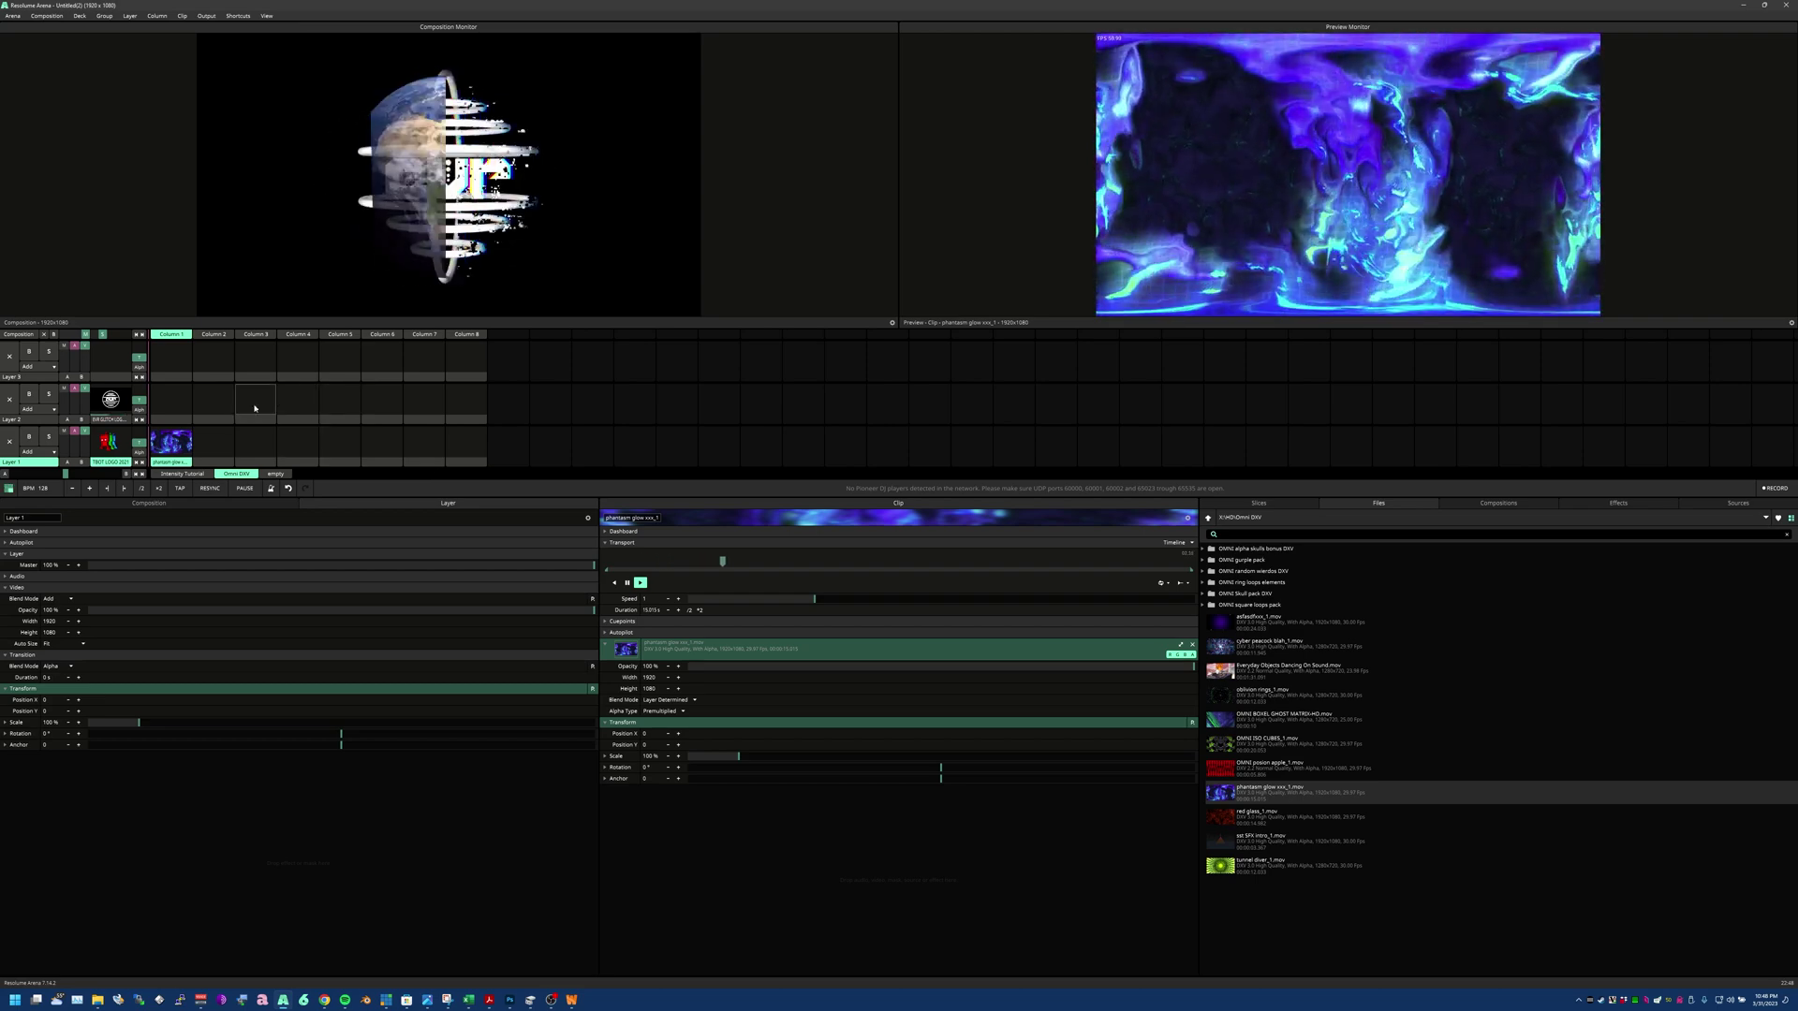
left_click(110, 400)
left_click(170, 444)
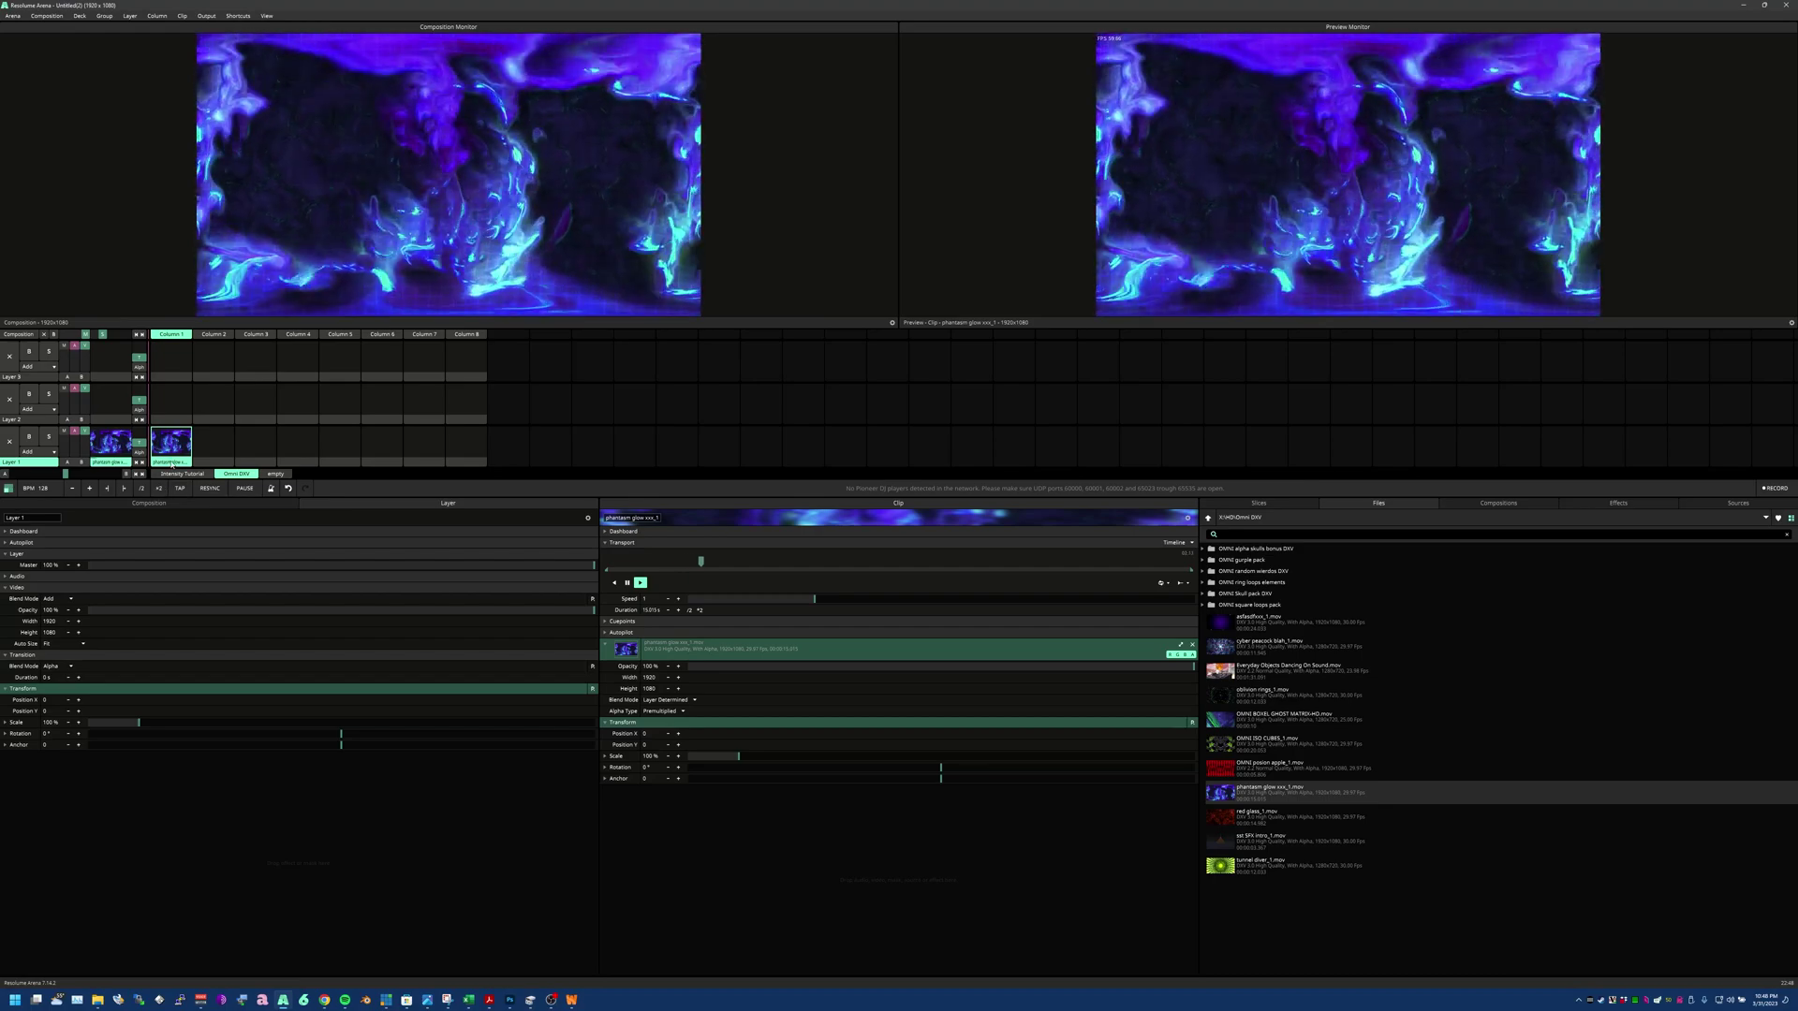
left_click(1619, 503)
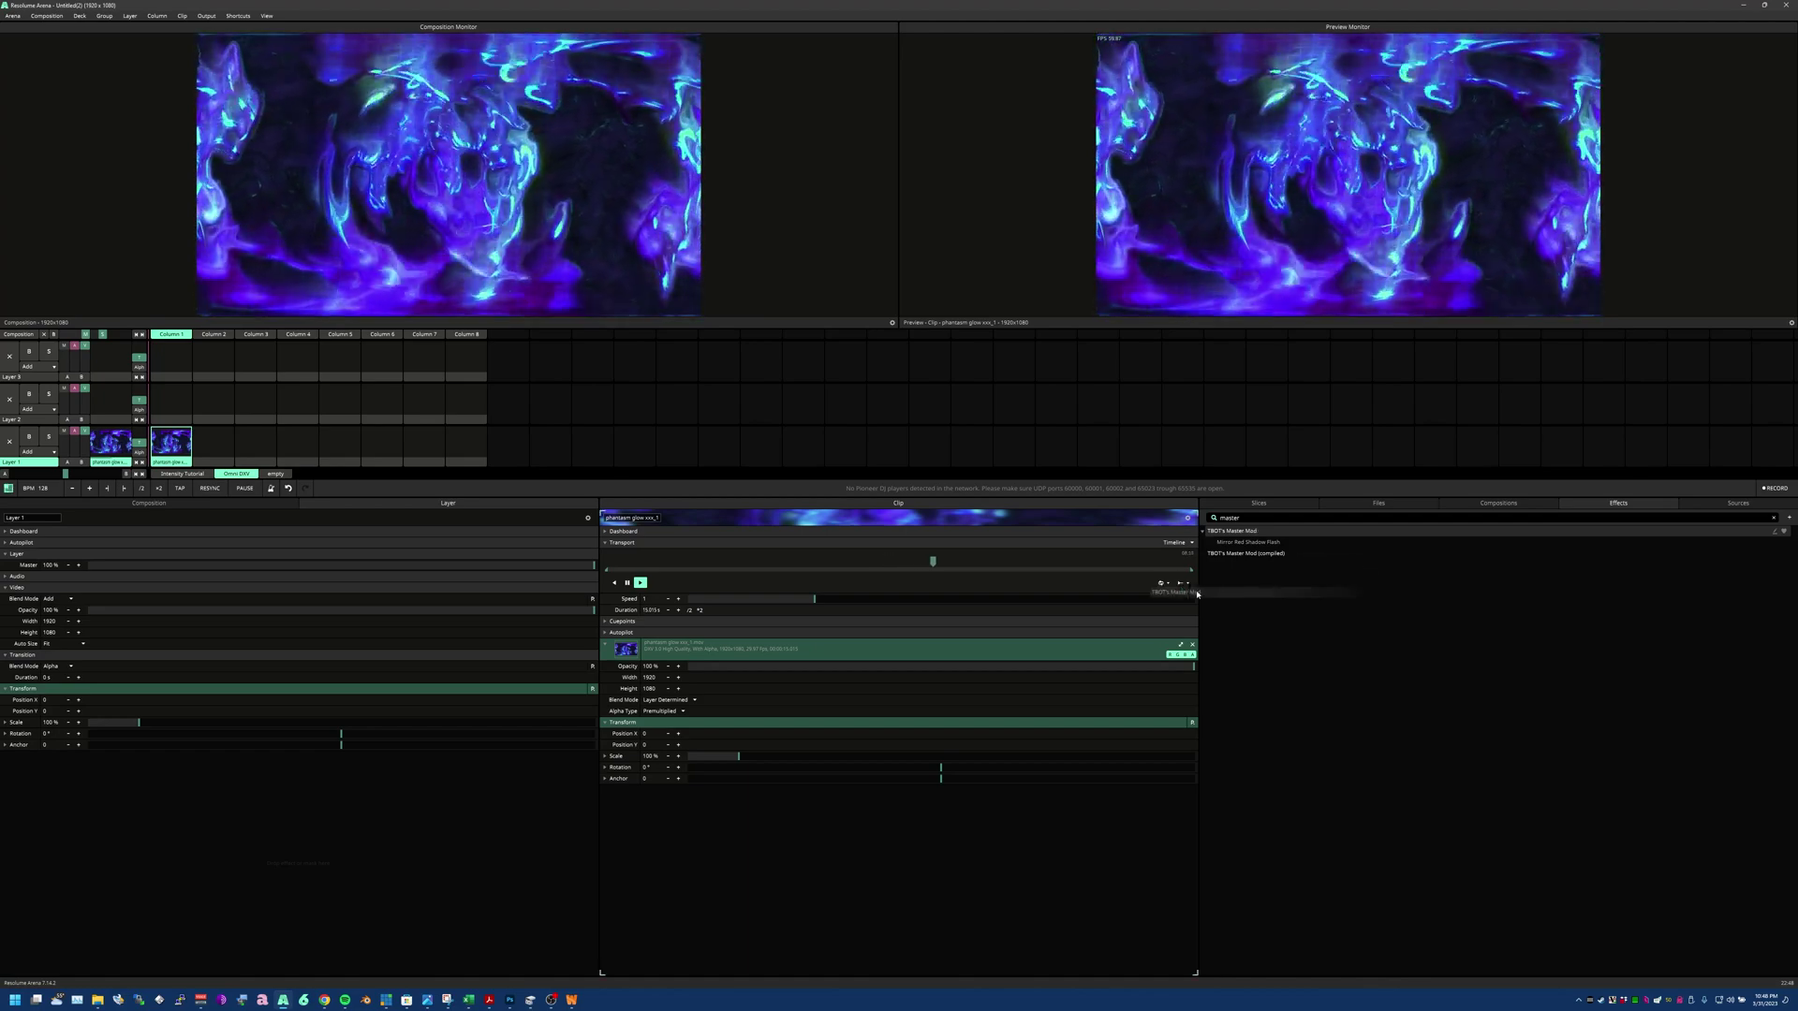
Step: Apply TBOT's Master Mod effect to the phantasm glow clip
mouse_move(525, 509)
left_mouse_down()
mouse_move(177, 406)
mouse_move(175, 422)
left_mouse_up()
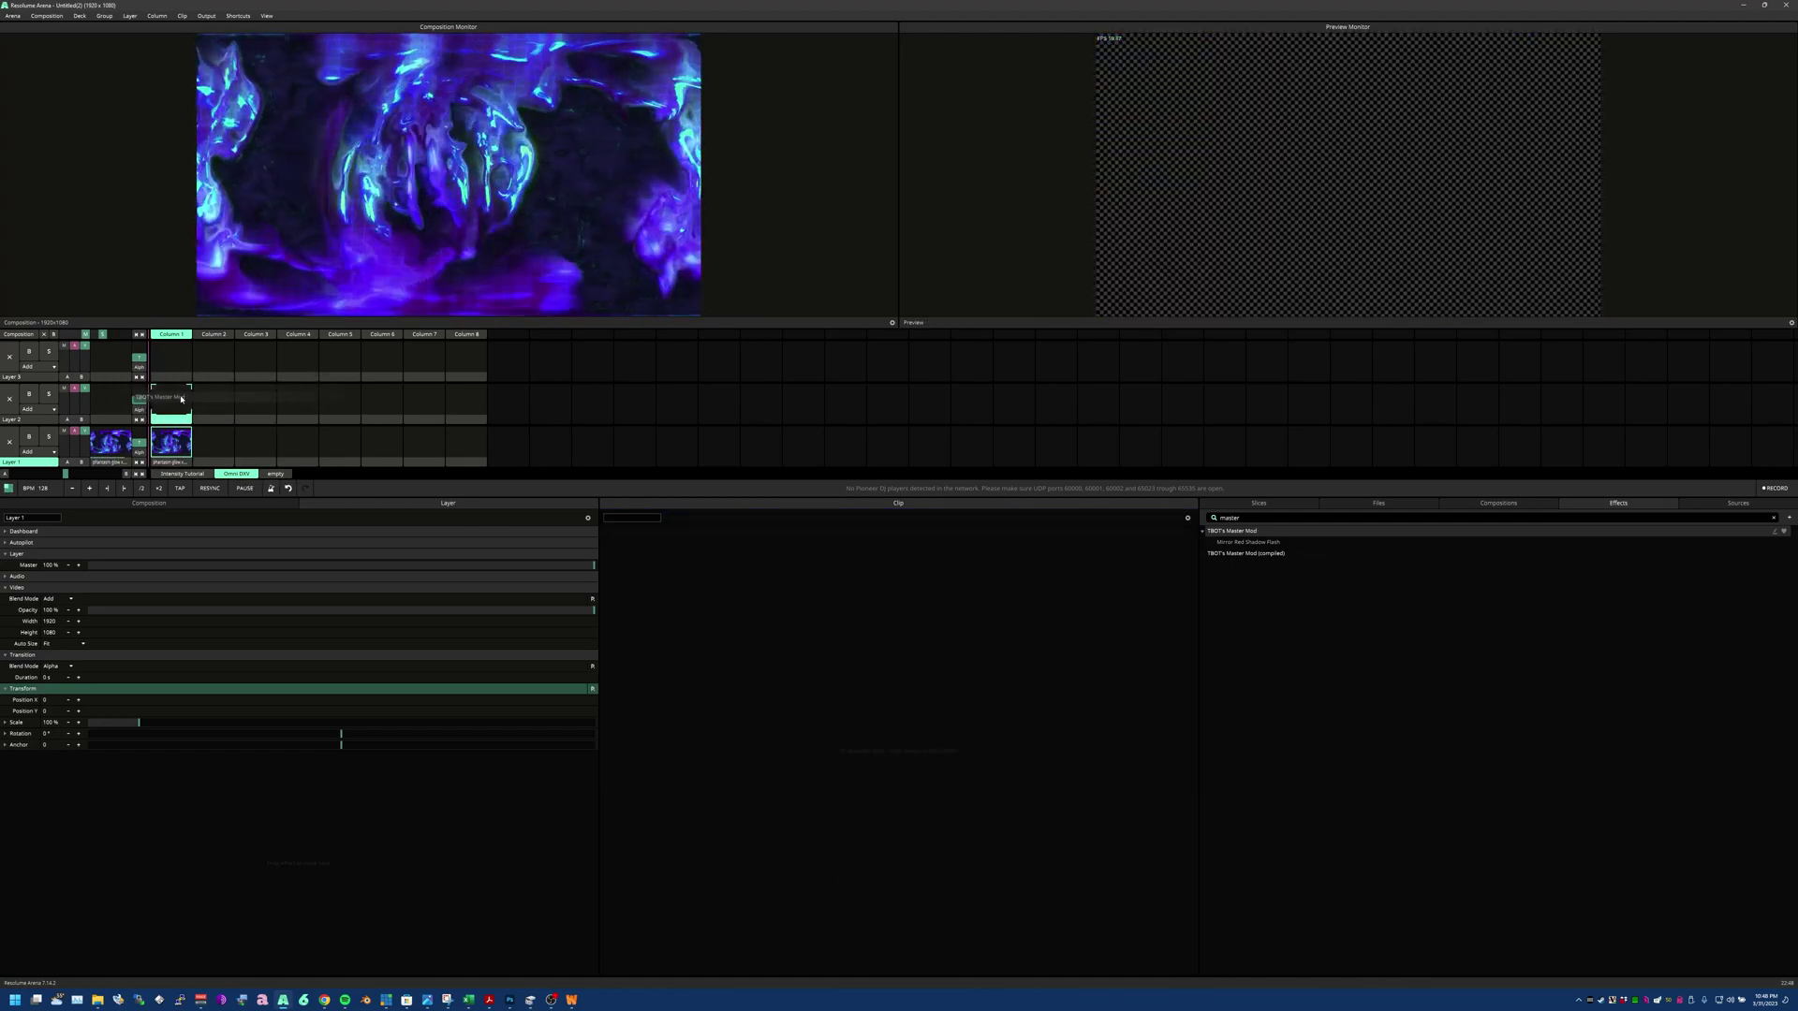
left_click(179, 445)
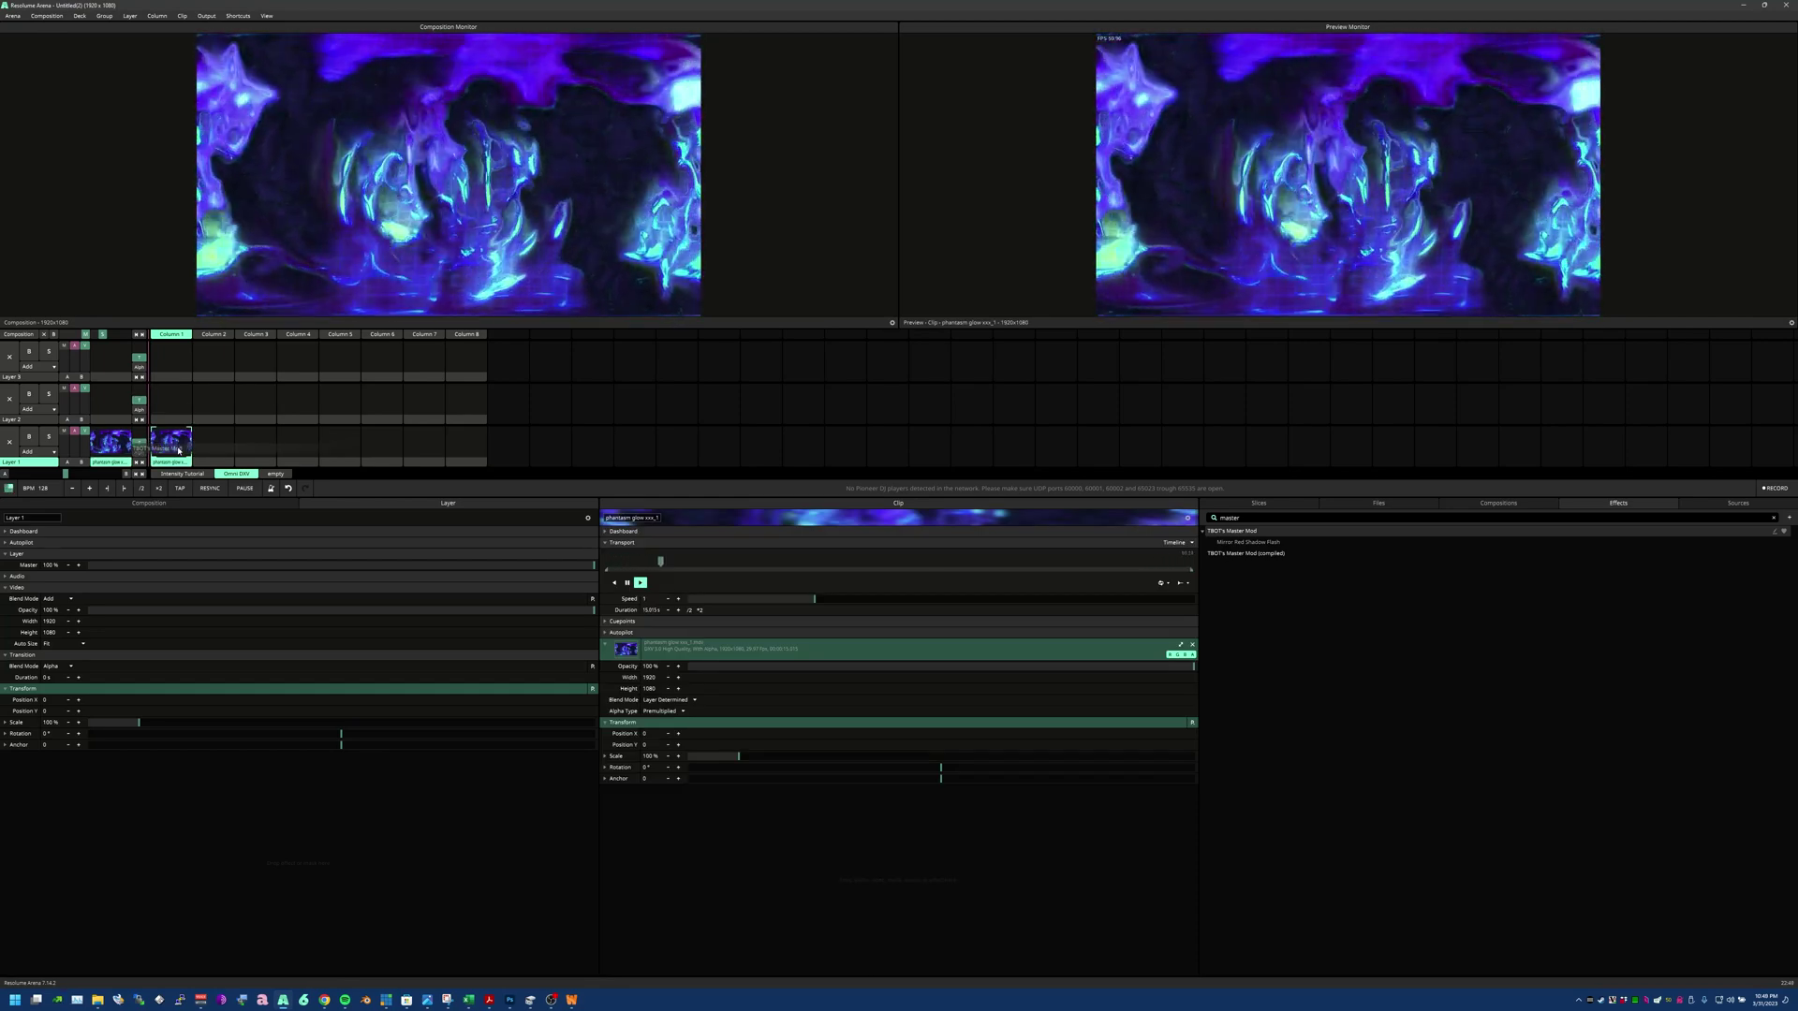
left_click_drag(179, 445, 898, 646)
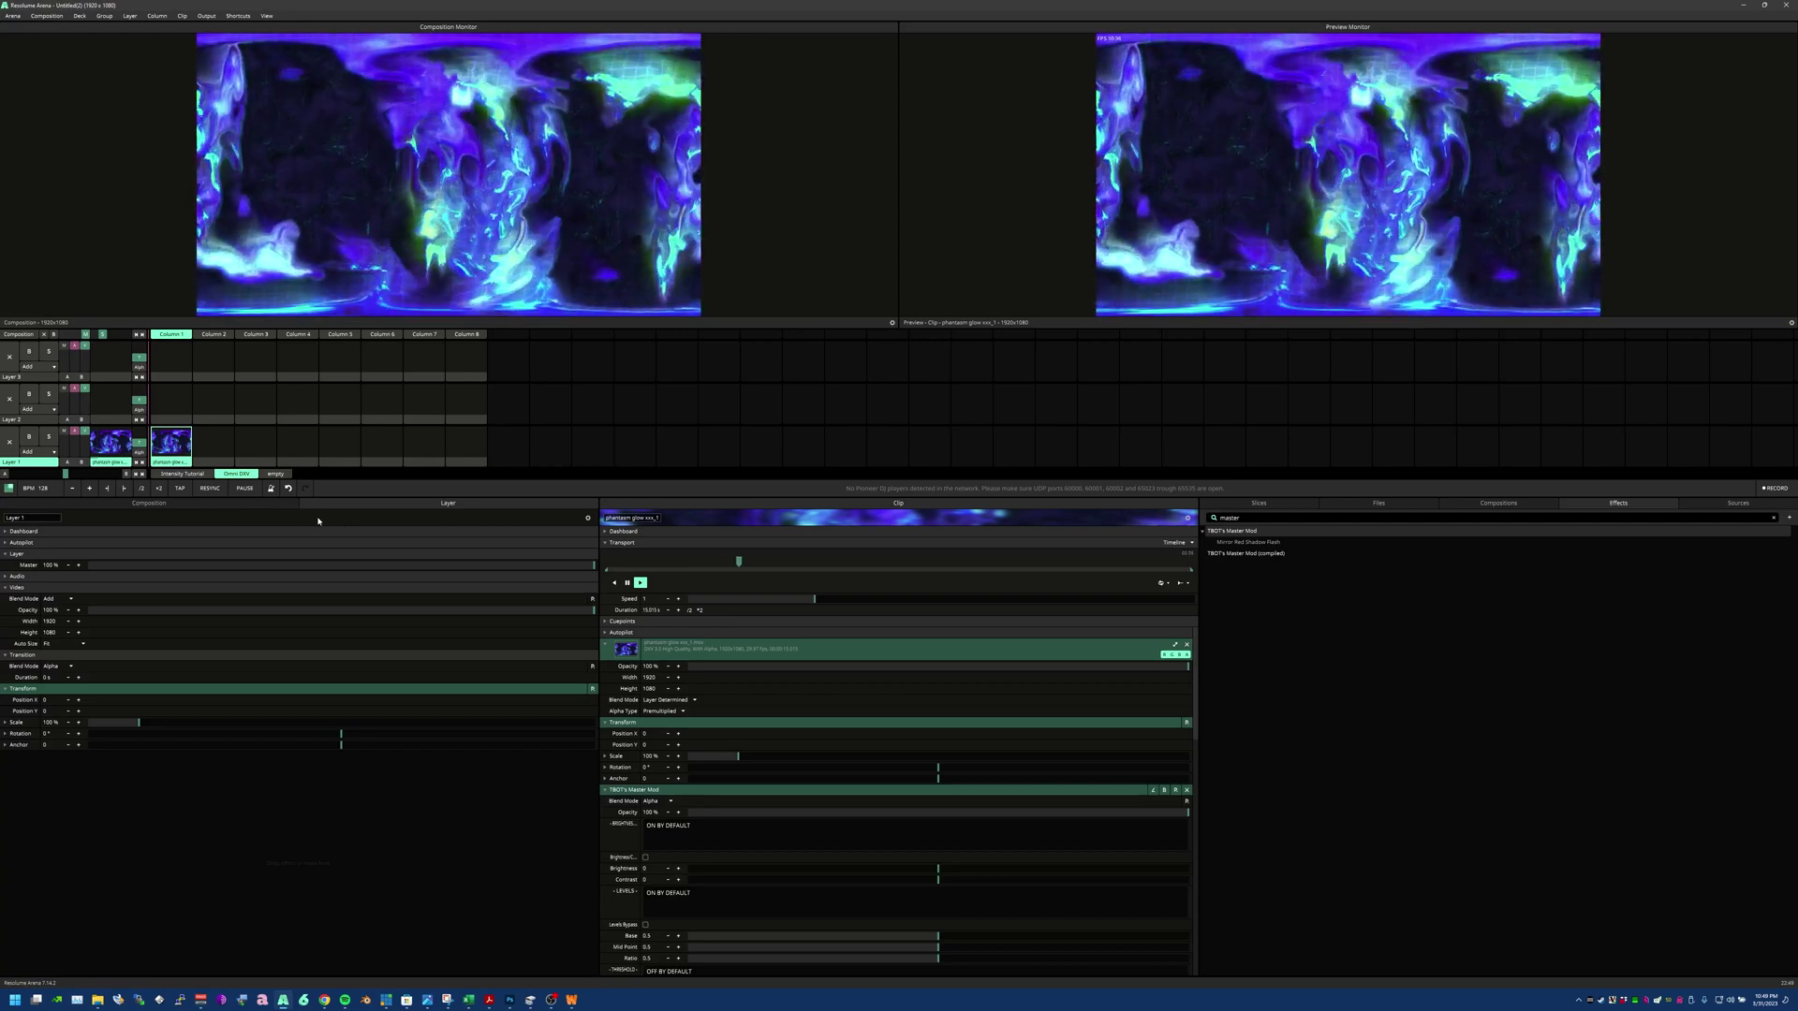
scroll(897, 647, "down", 3)
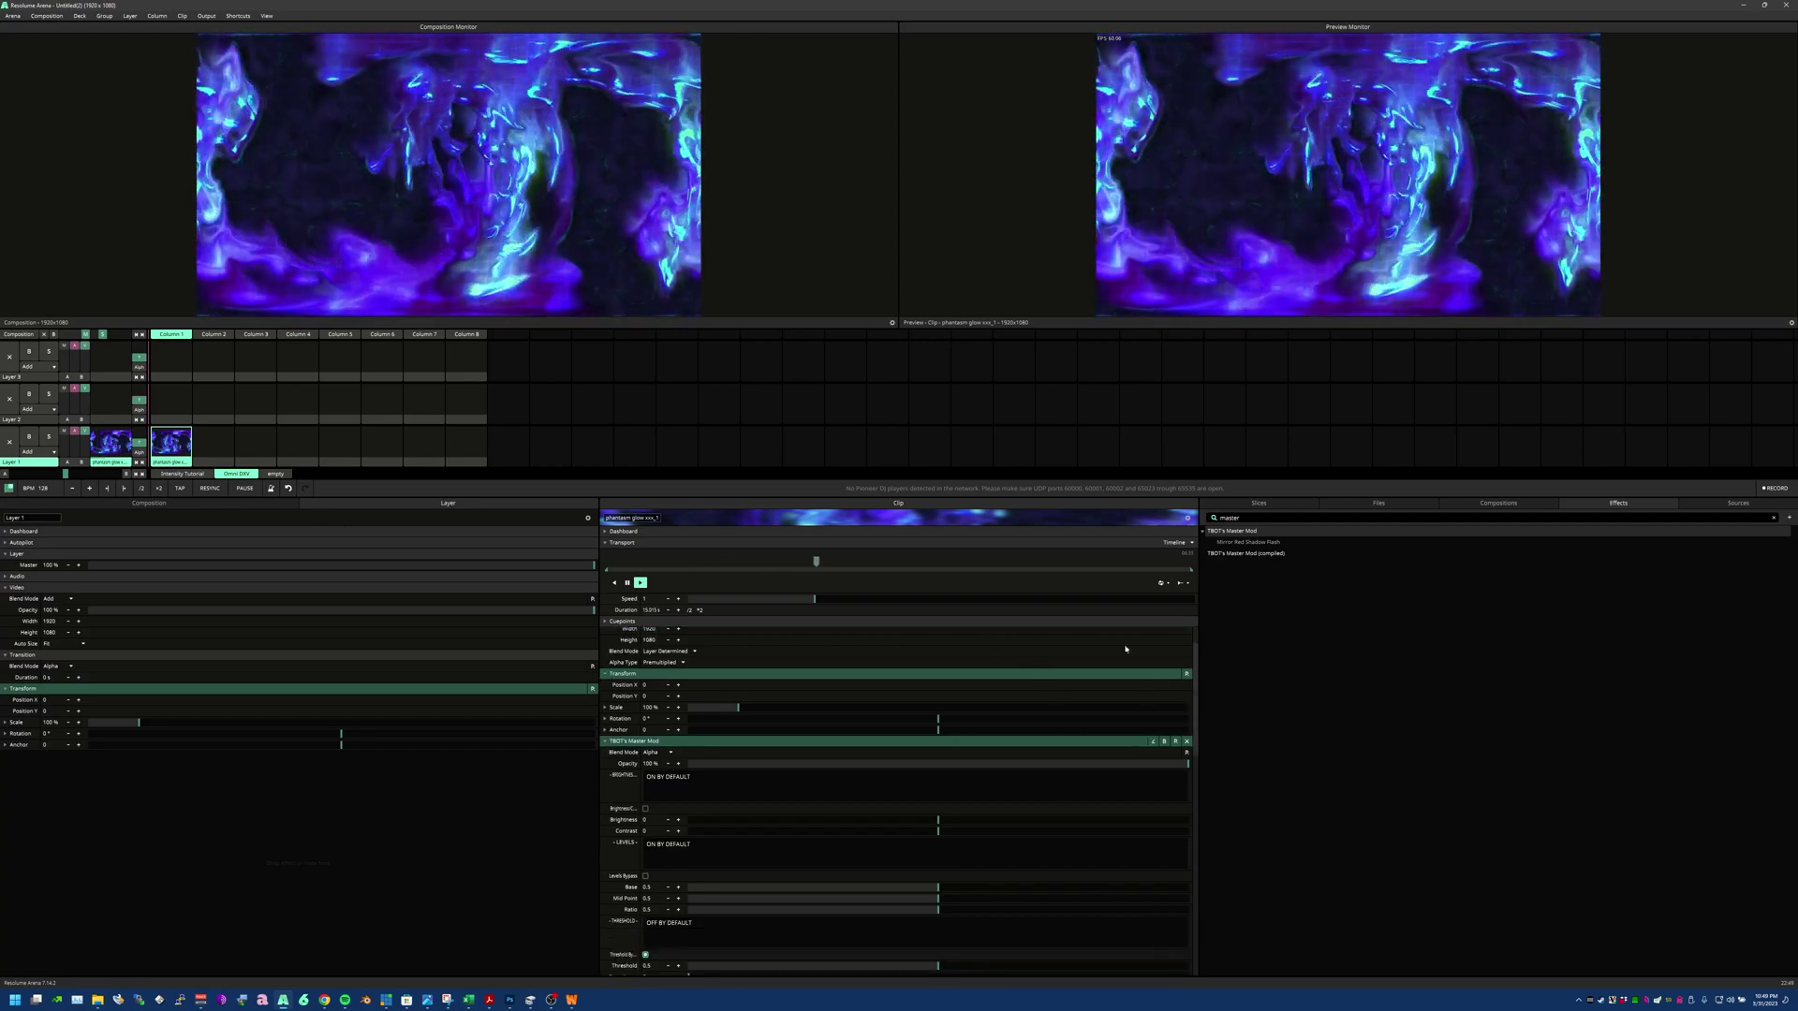
Step: Enlarge the settings area, then try the Levels base and mid sliders and reset the mid point
left_click_drag(1038, 485, 1037, 401)
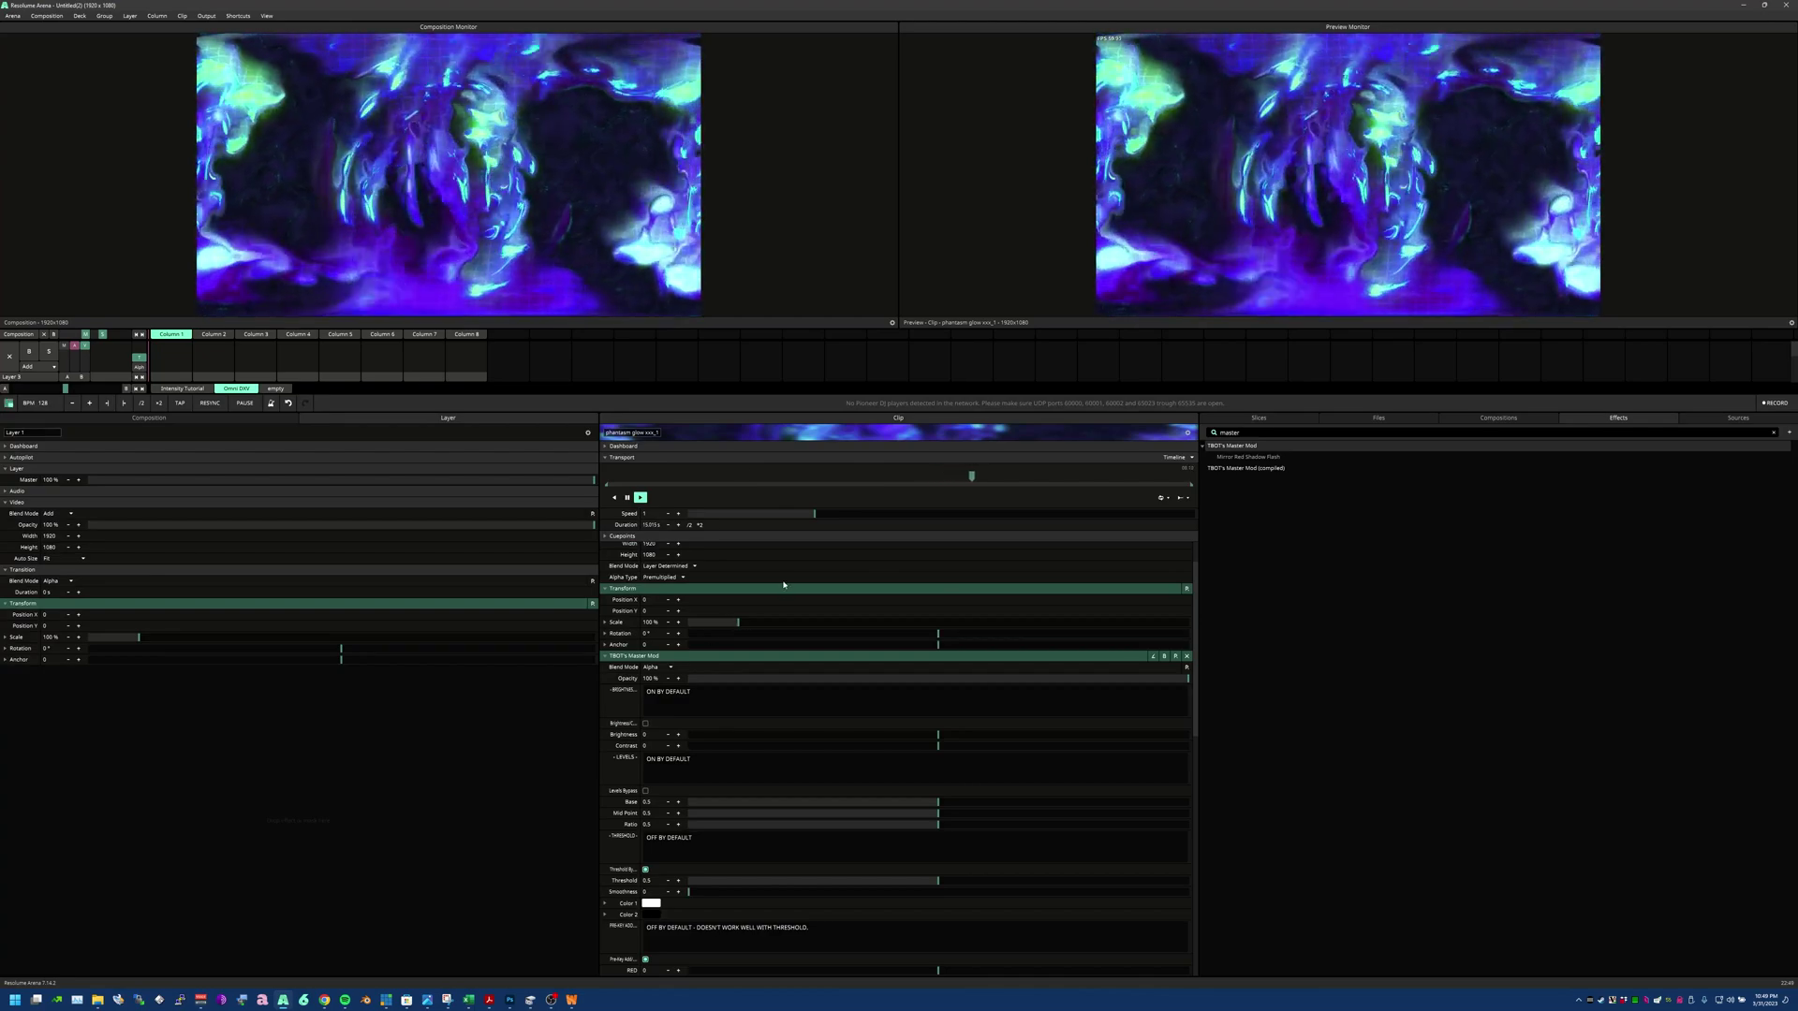
scroll(684, 681, "down", 2)
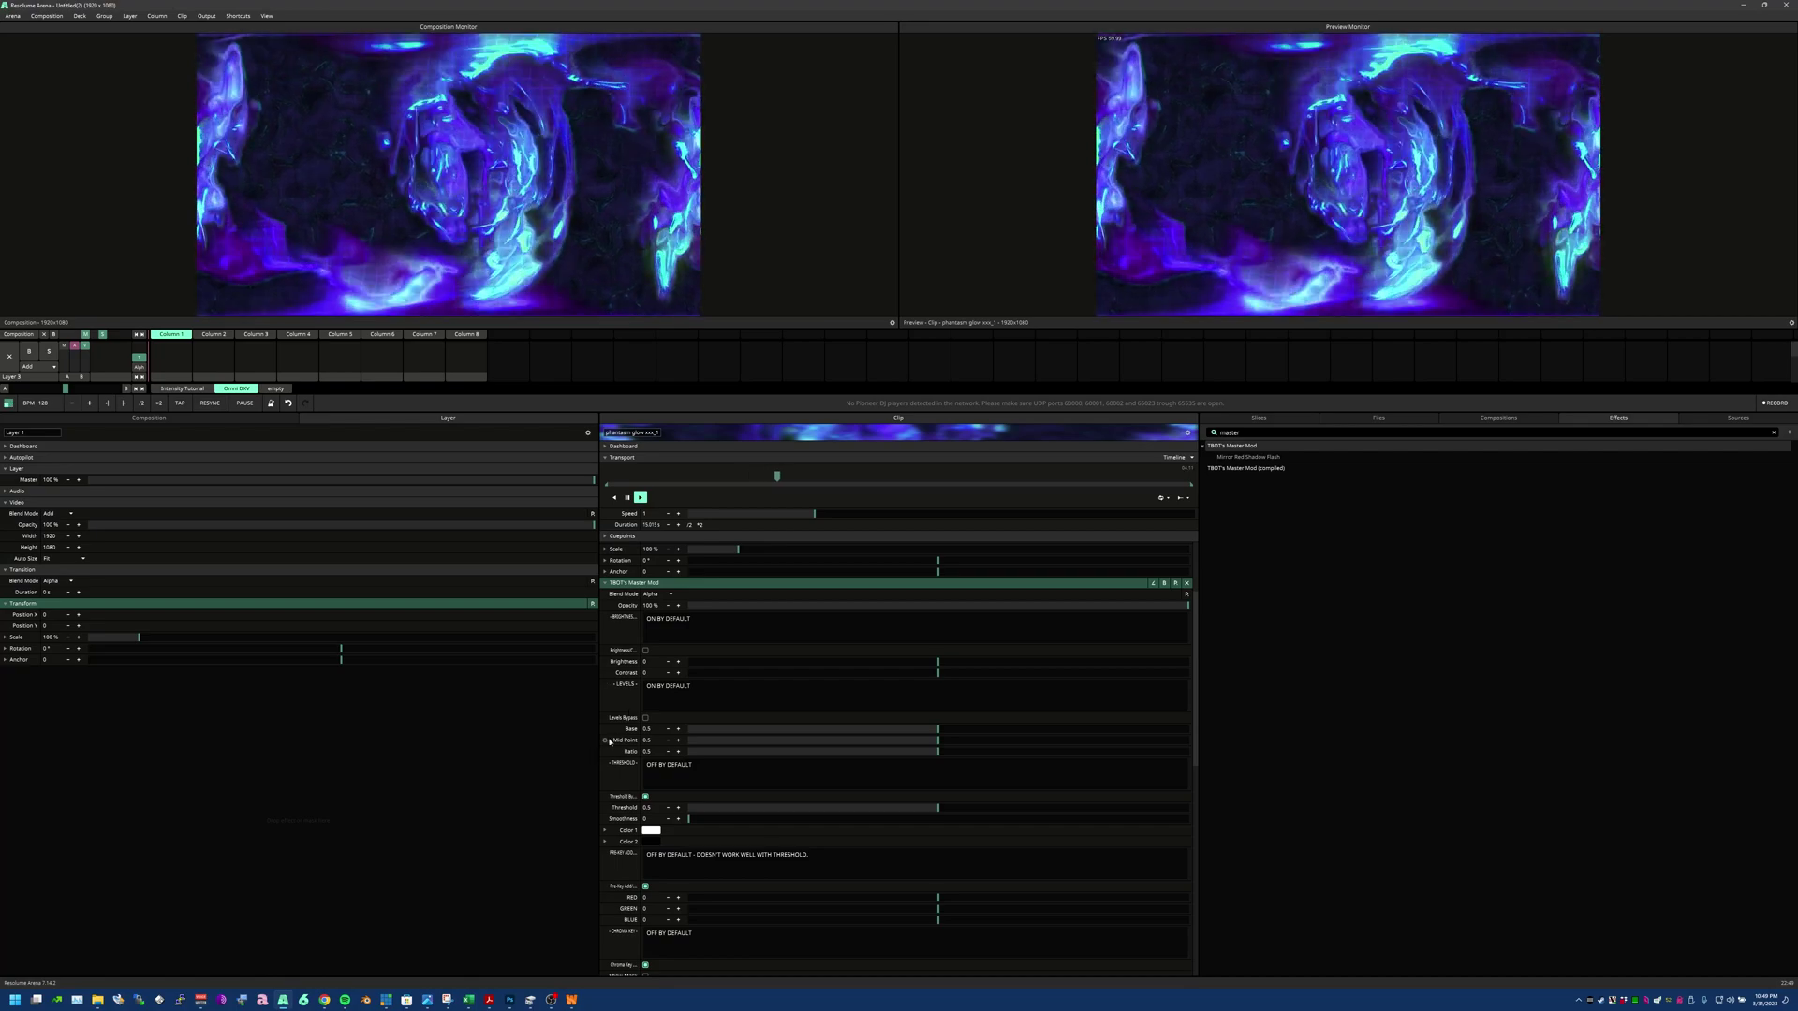
mouse_move(940, 733)
left_mouse_down()
mouse_move(807, 733)
mouse_move(927, 735)
left_mouse_up()
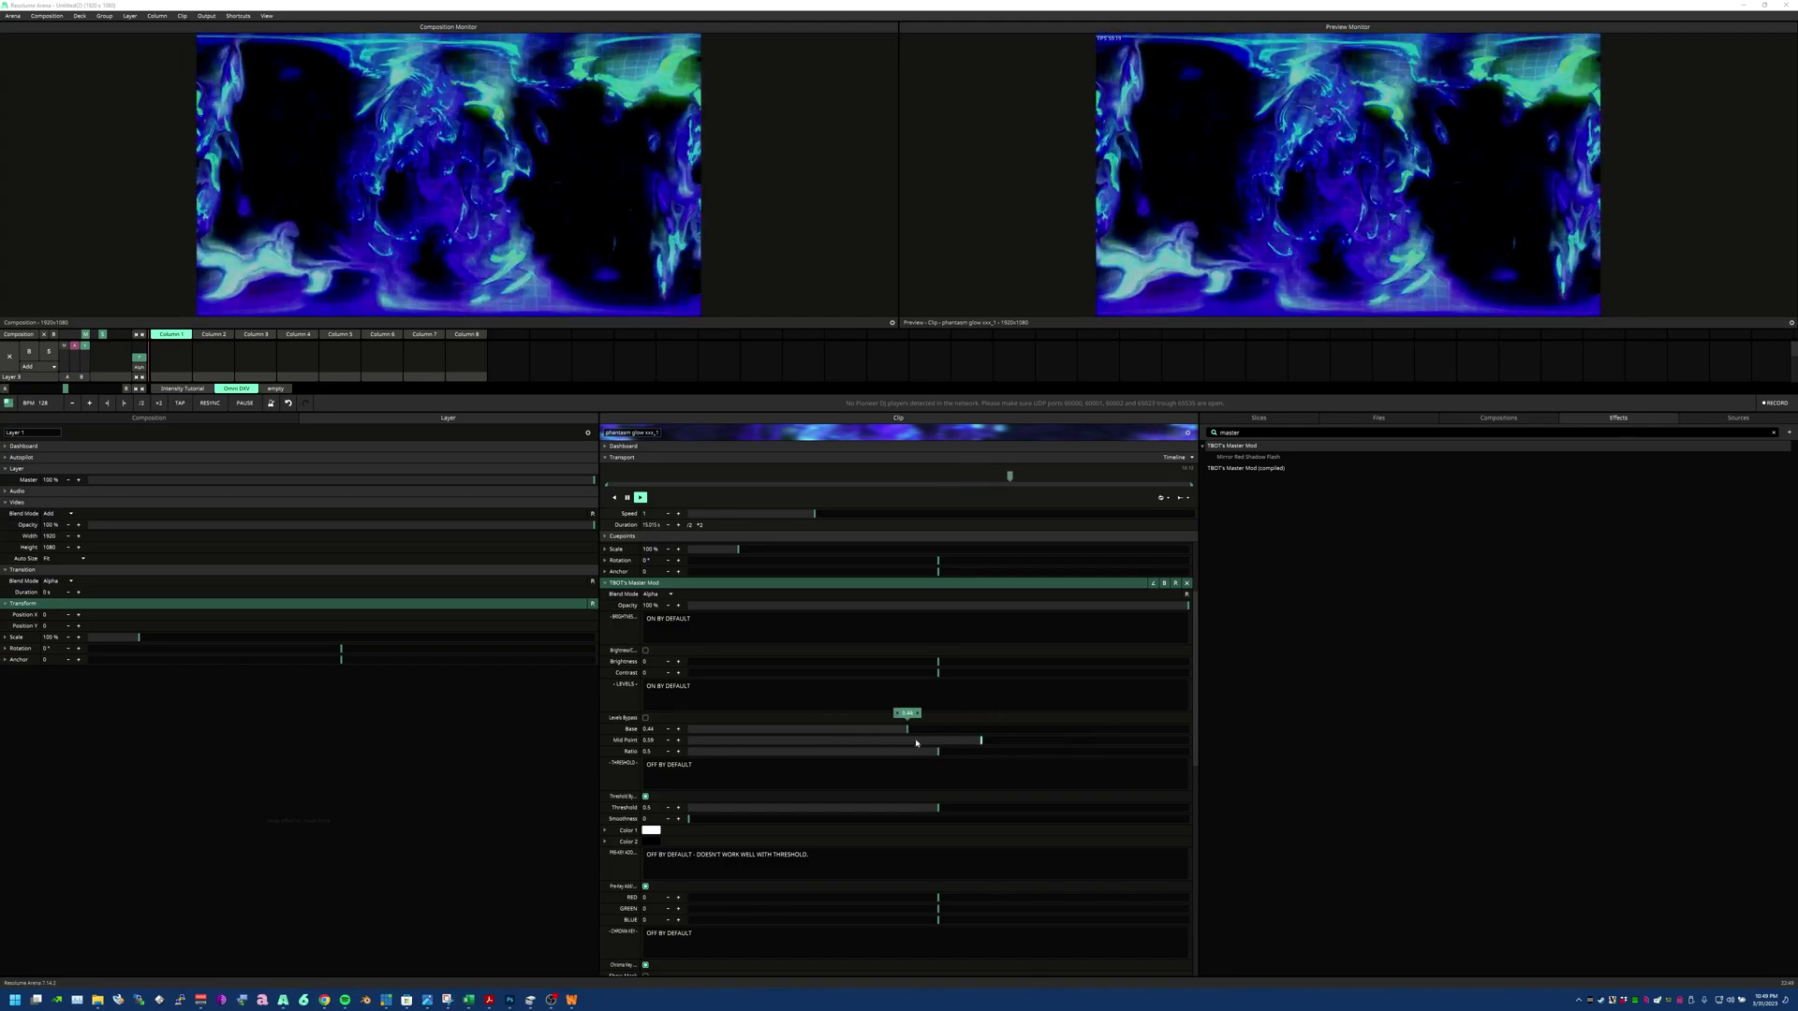
left_click_drag(927, 751, 1111, 752)
right_click(1039, 740)
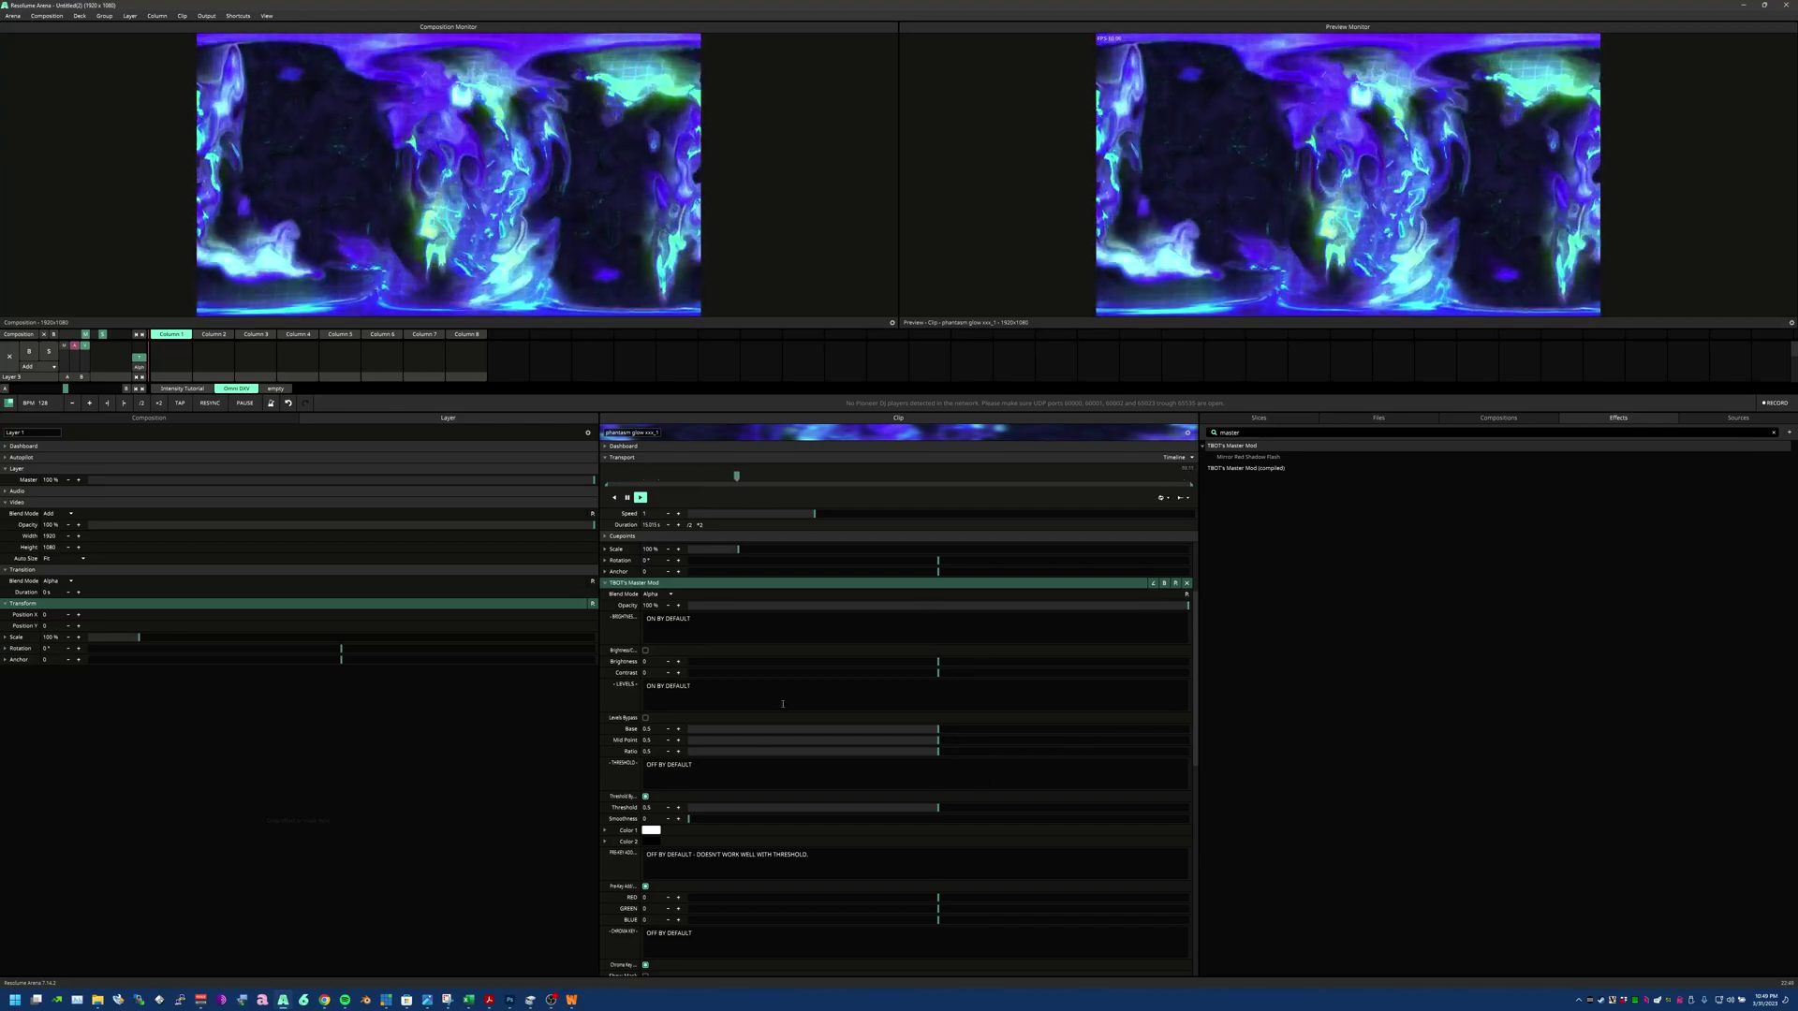
Step: Enable the Master Mod threshold, lower its level slightly, then bypass it again
left_click(645, 798)
left_click(645, 798)
left_click_drag(938, 809, 791, 809)
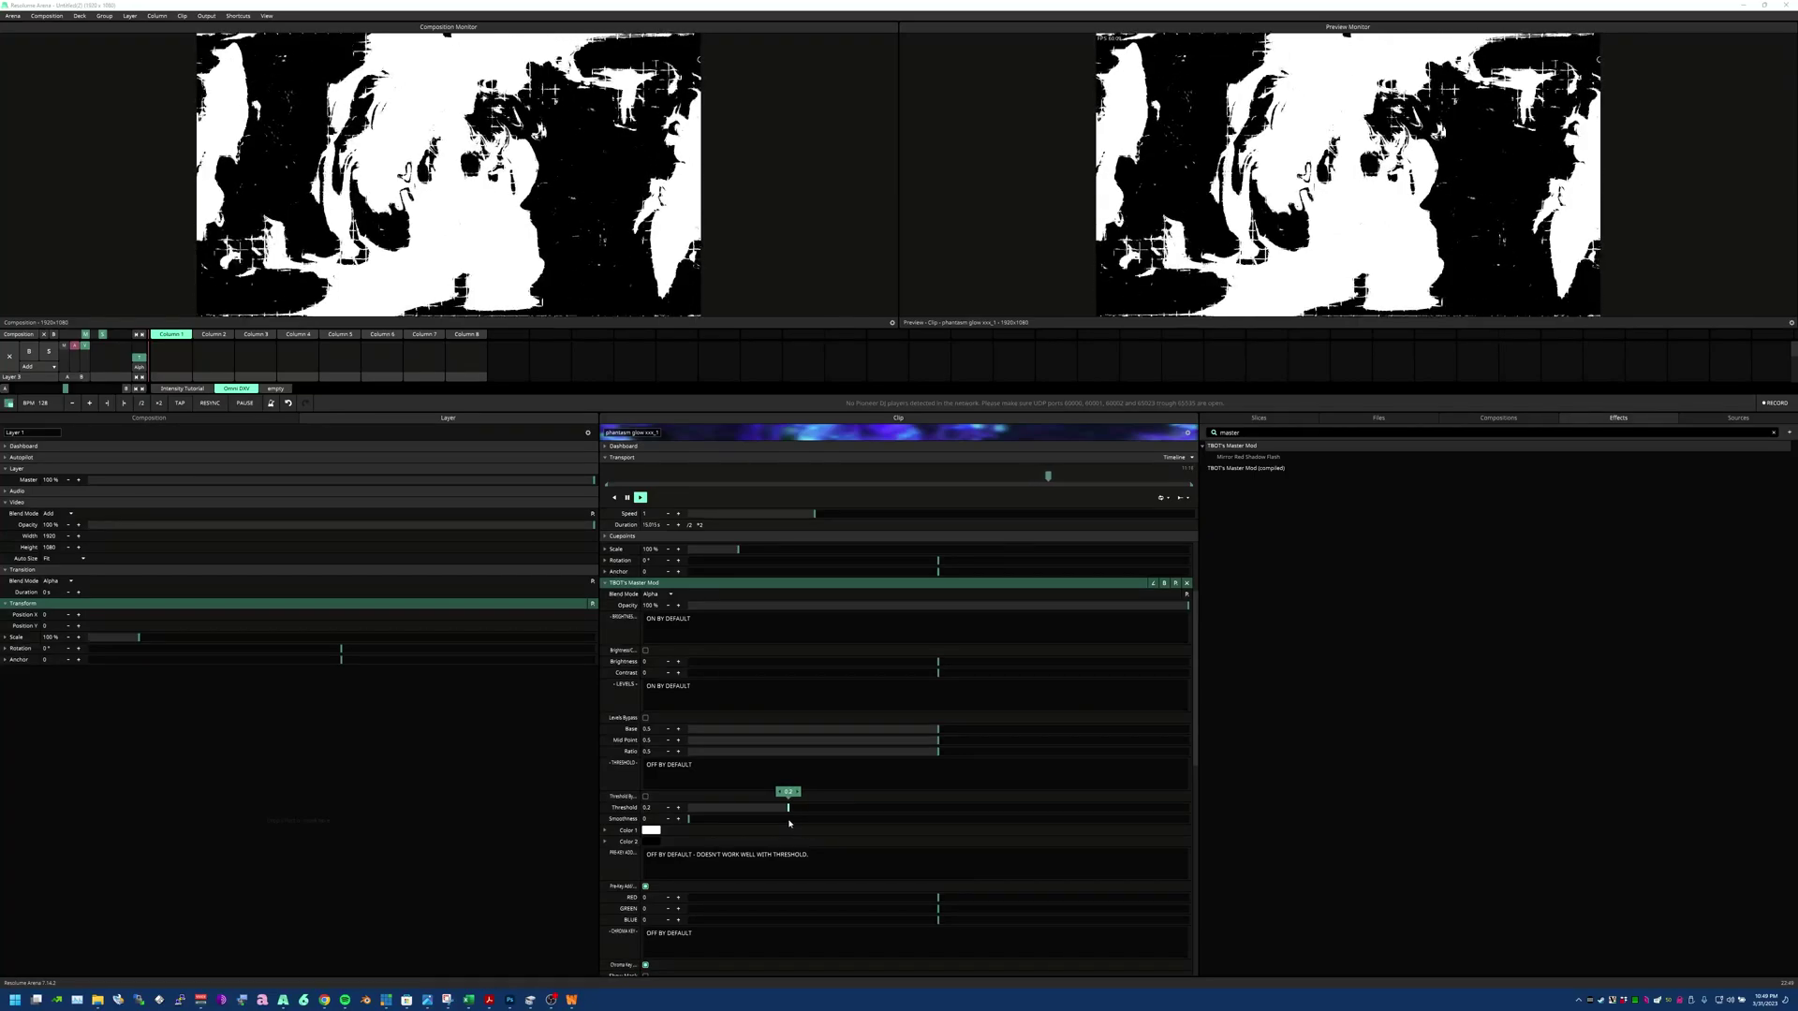
mouse_move(789, 809)
left_mouse_down()
mouse_move(890, 809)
mouse_move(803, 810)
left_mouse_up()
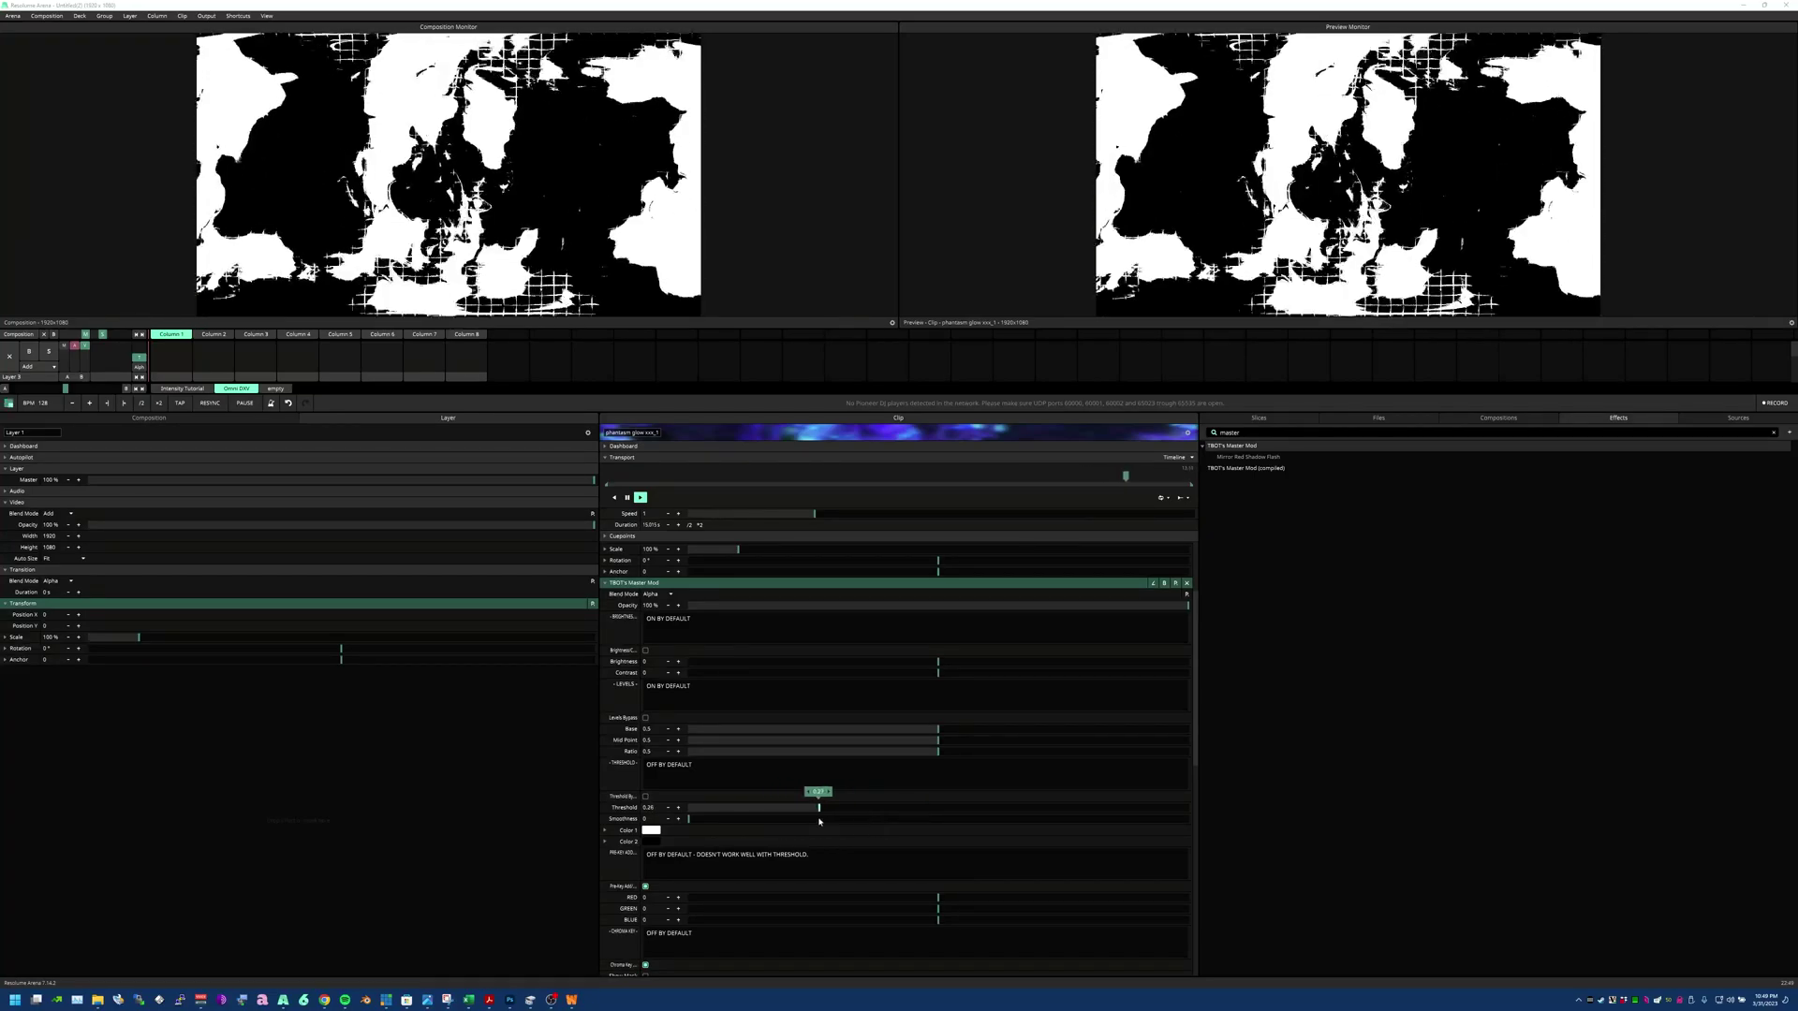
left_click(646, 796)
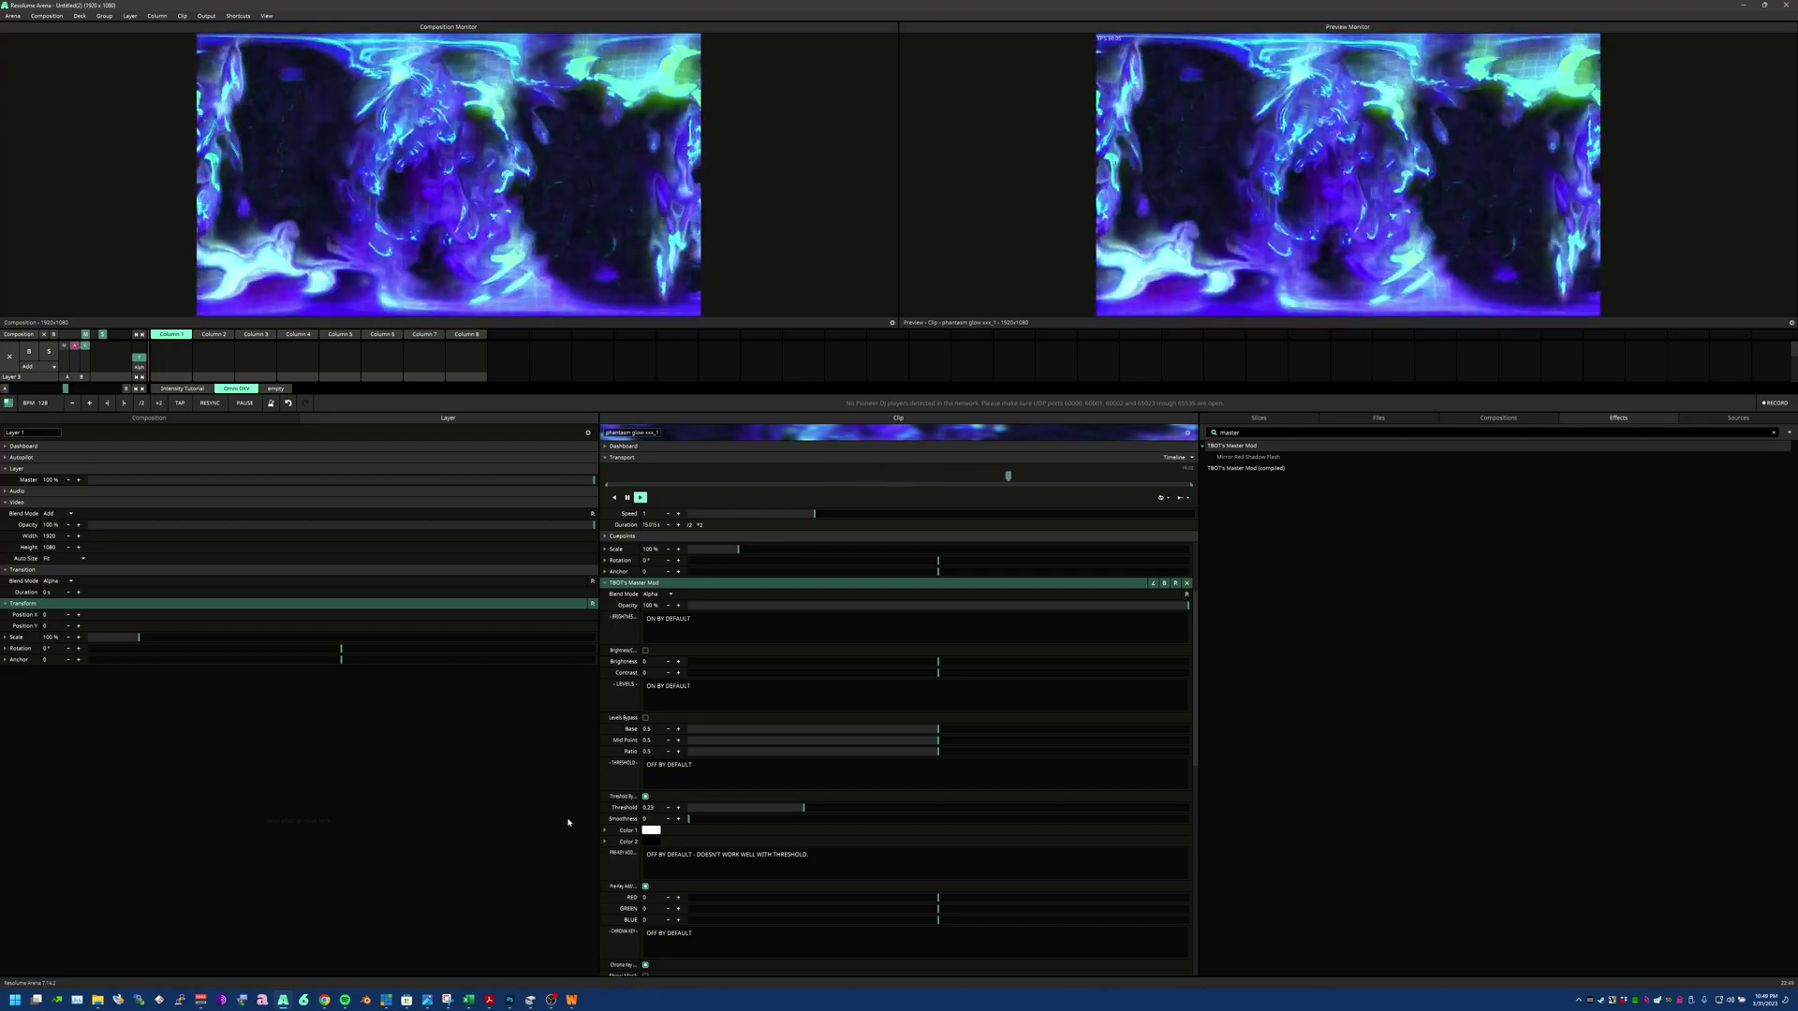
scroll(628, 749, "down", 1)
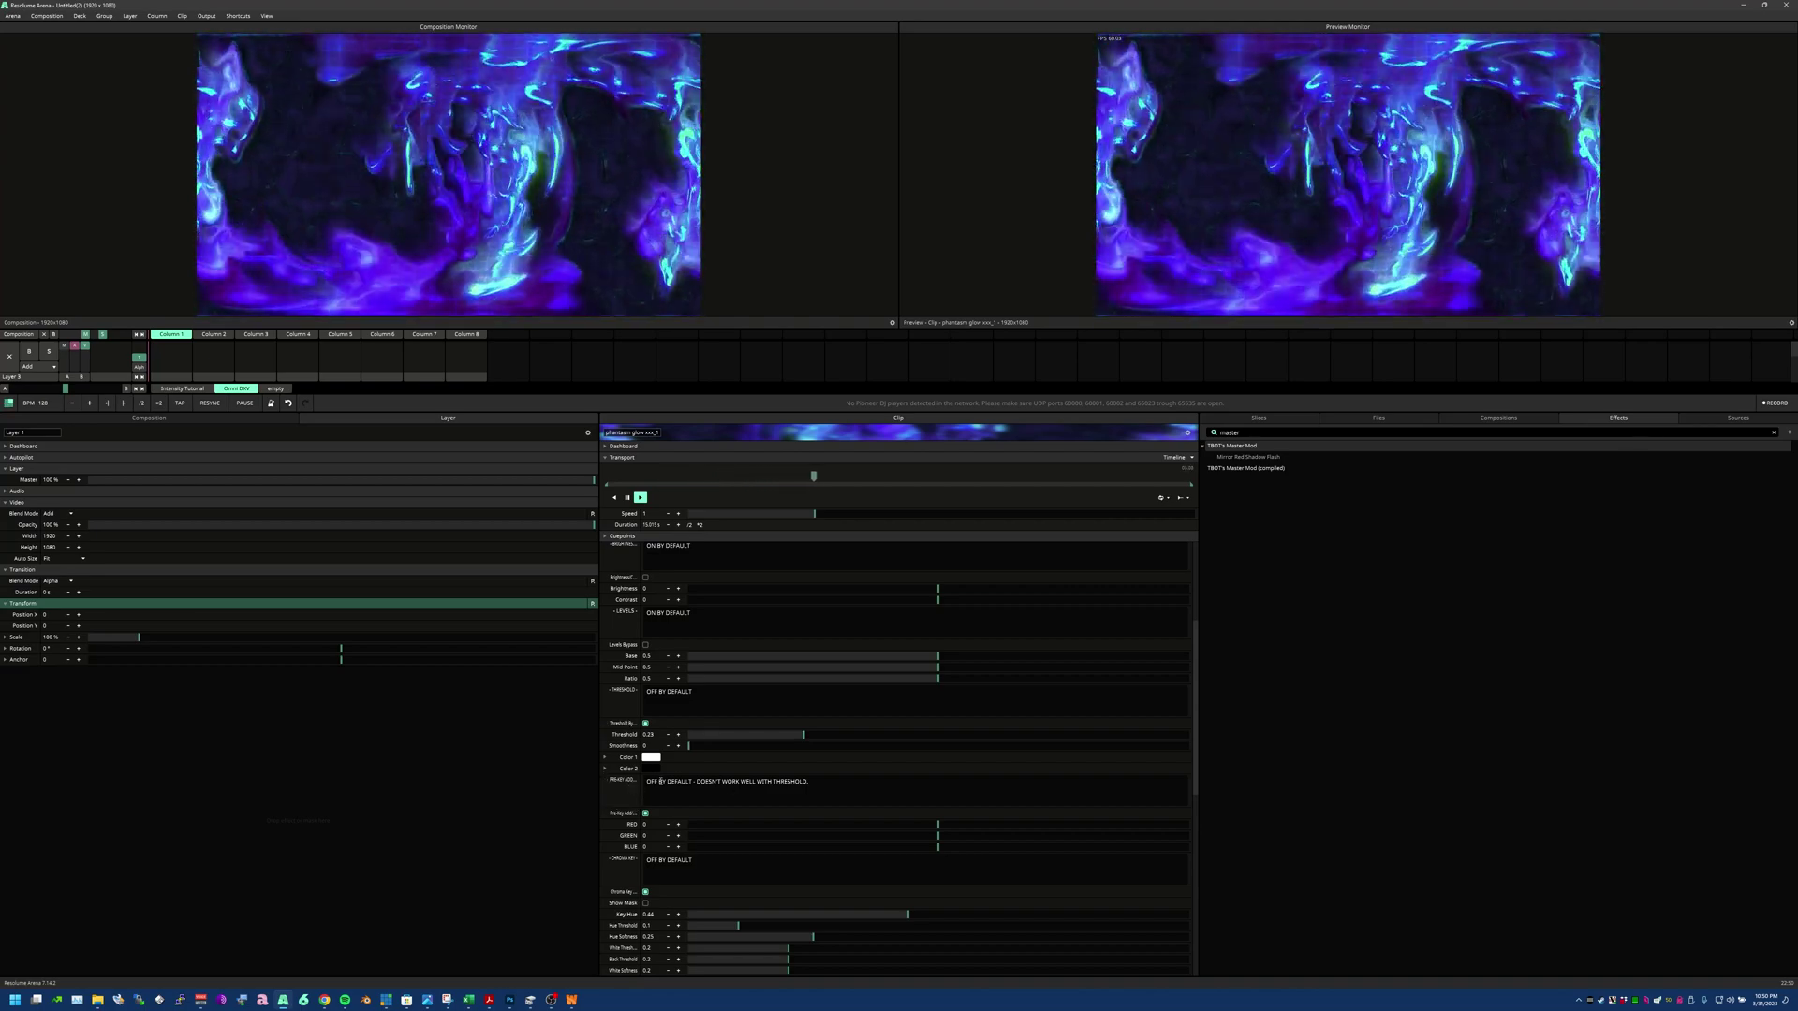
Step: Lower the RED and GREEN colour shifts and lower the Key Hue
left_click_drag(936, 824, 779, 828)
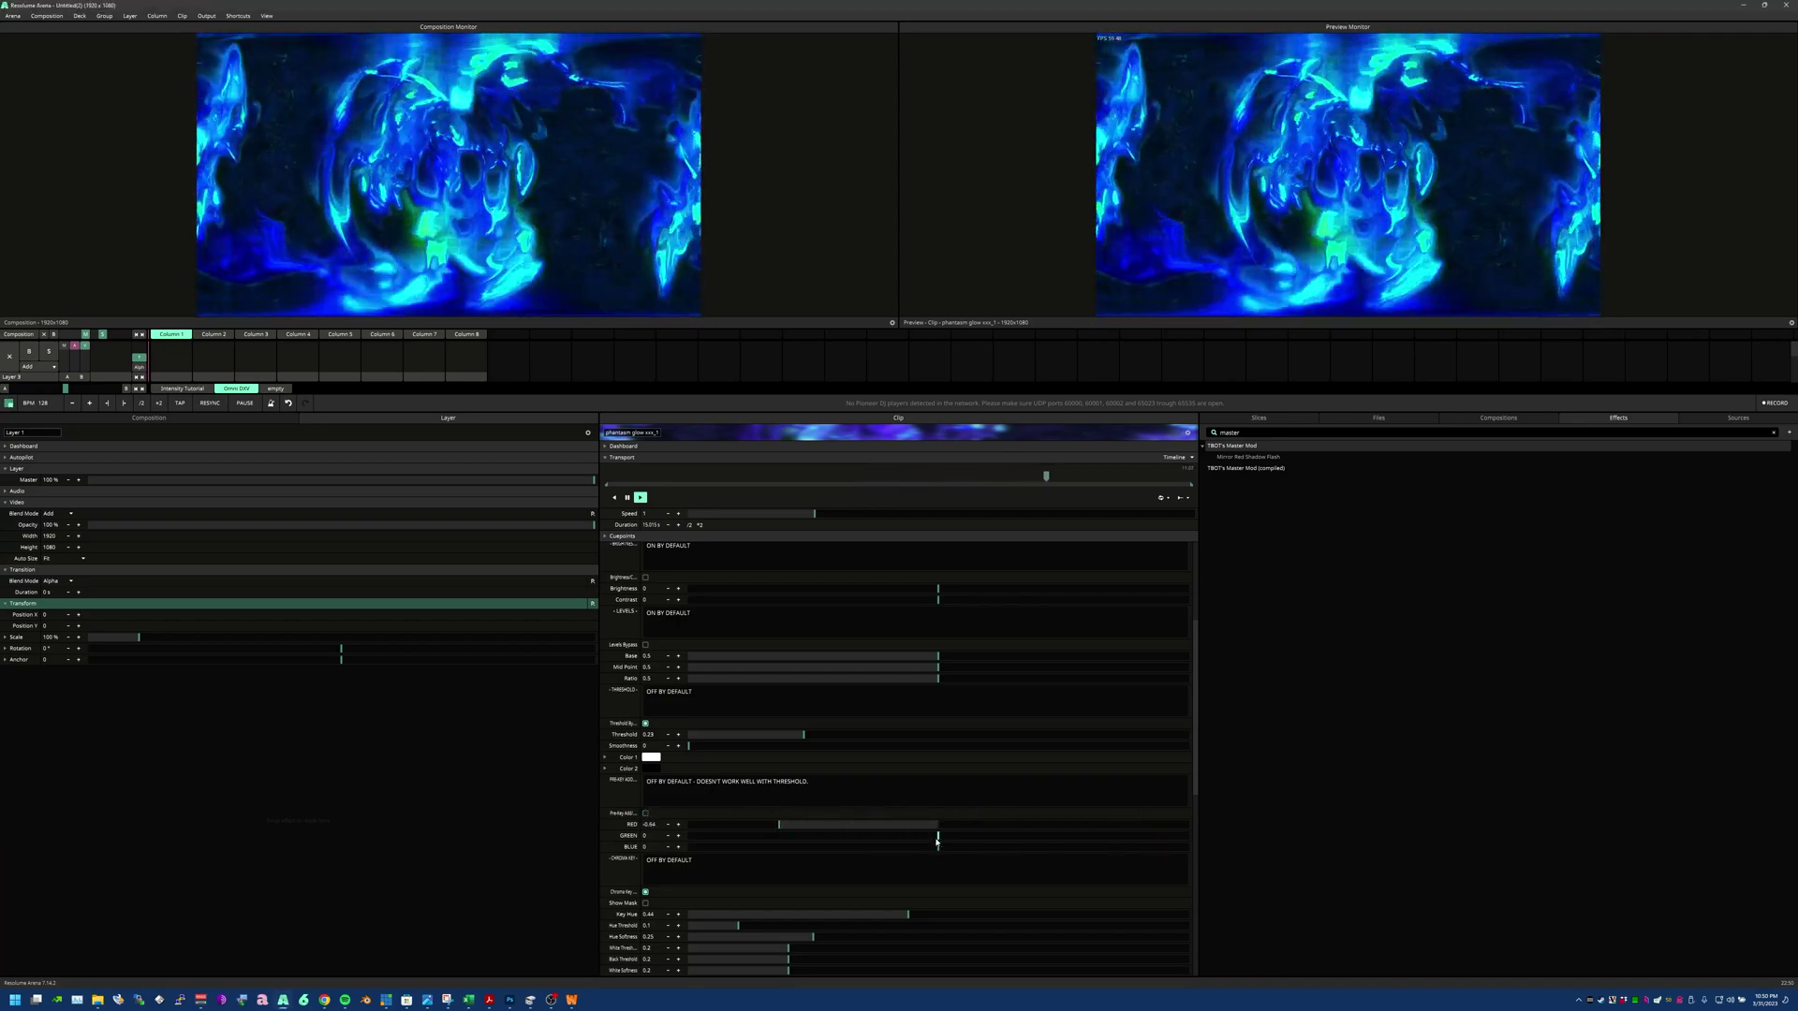
left_click_drag(935, 836, 807, 838)
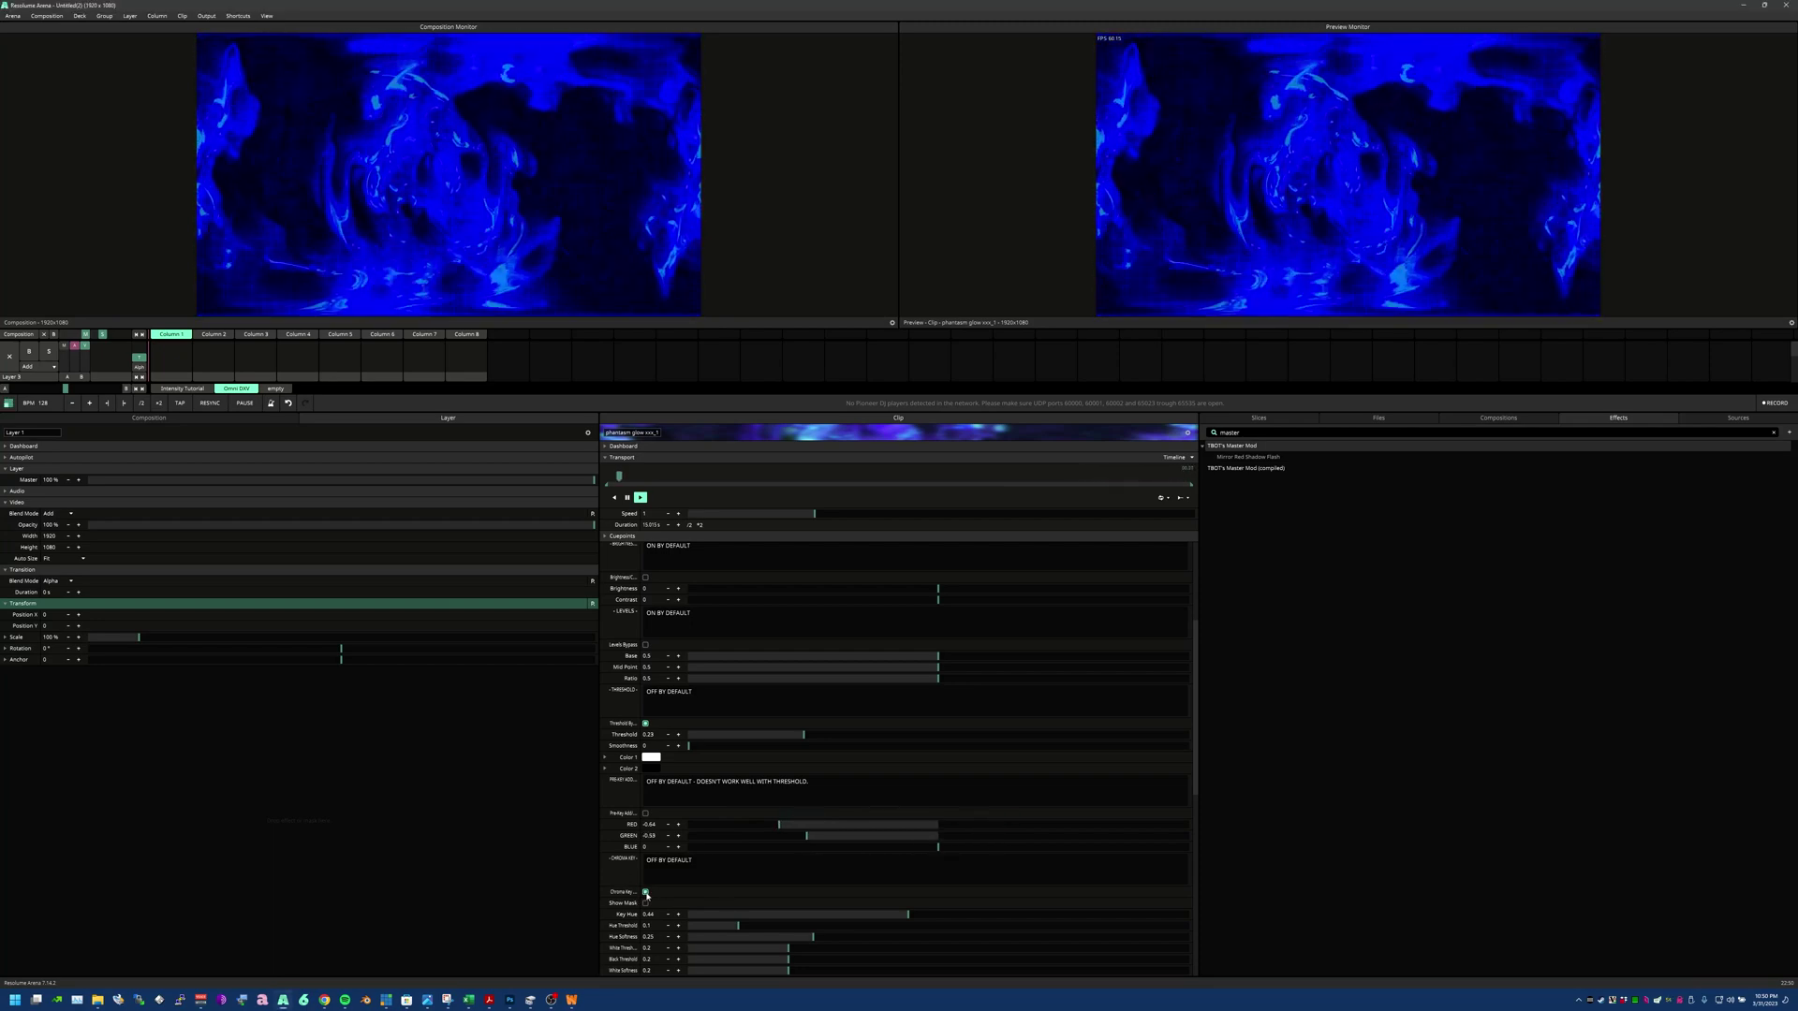
left_click_drag(908, 915, 1009, 915)
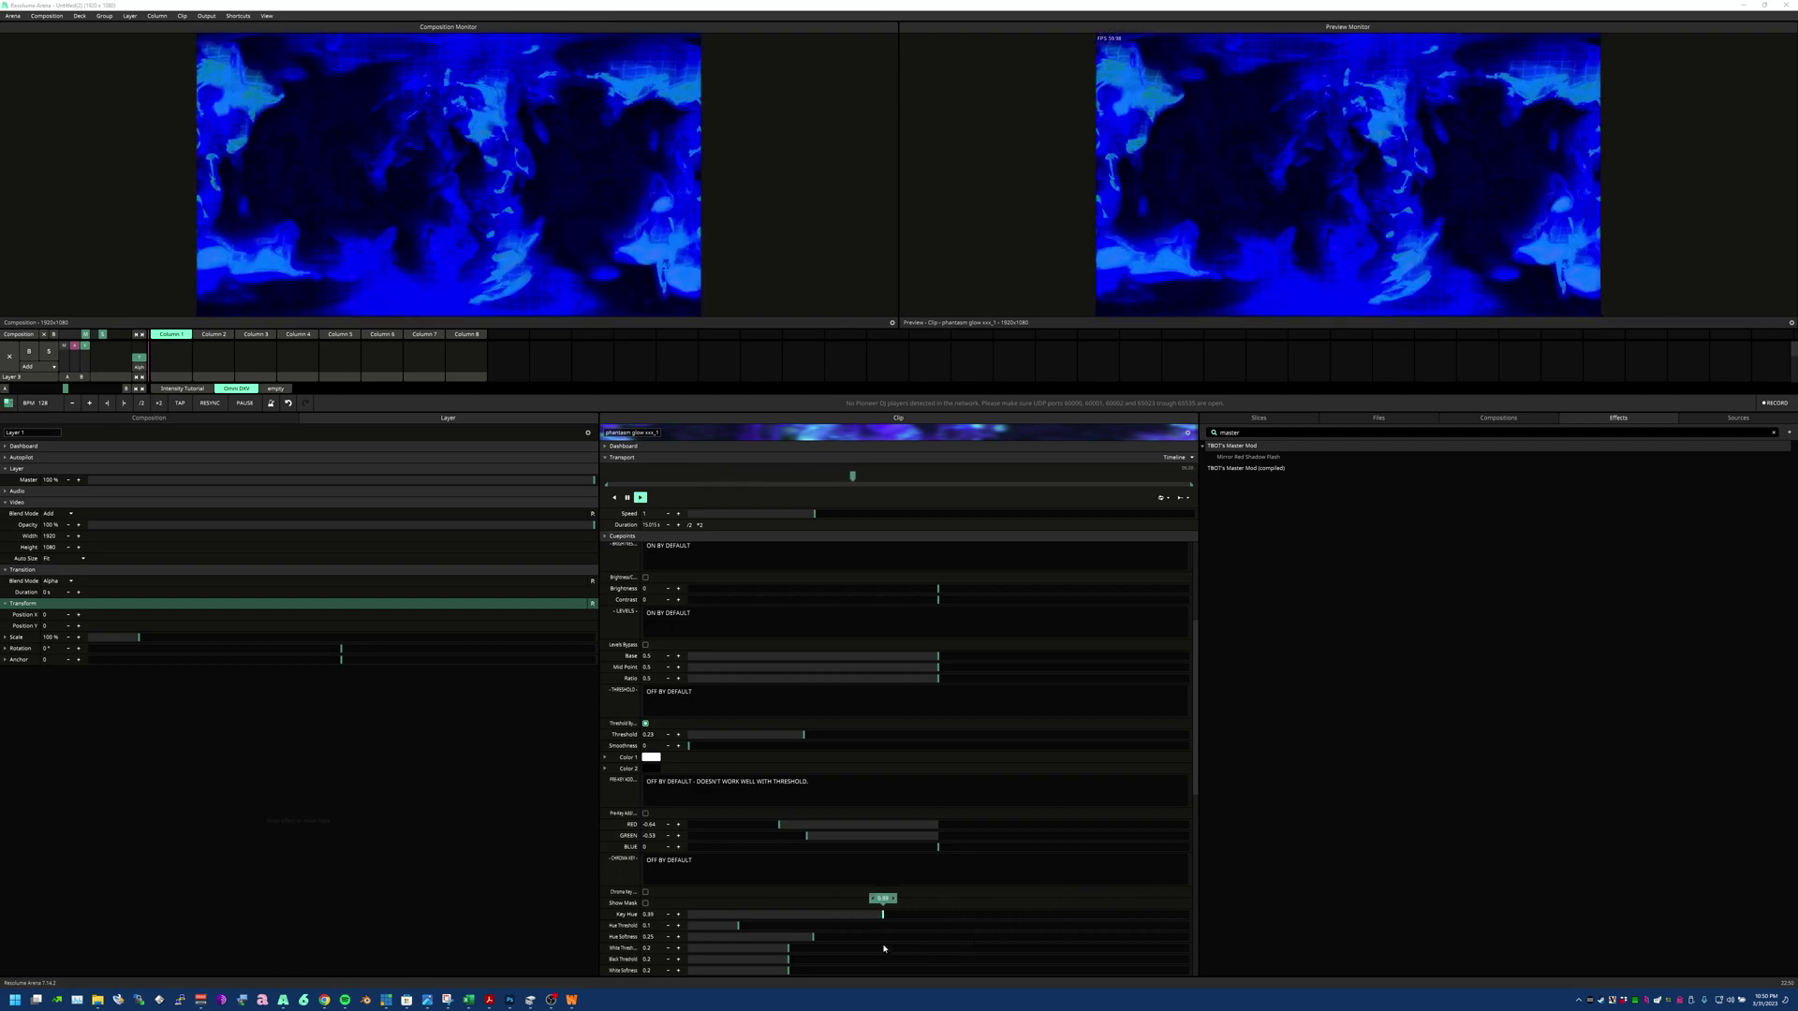
left_click_drag(1009, 915, 819, 915)
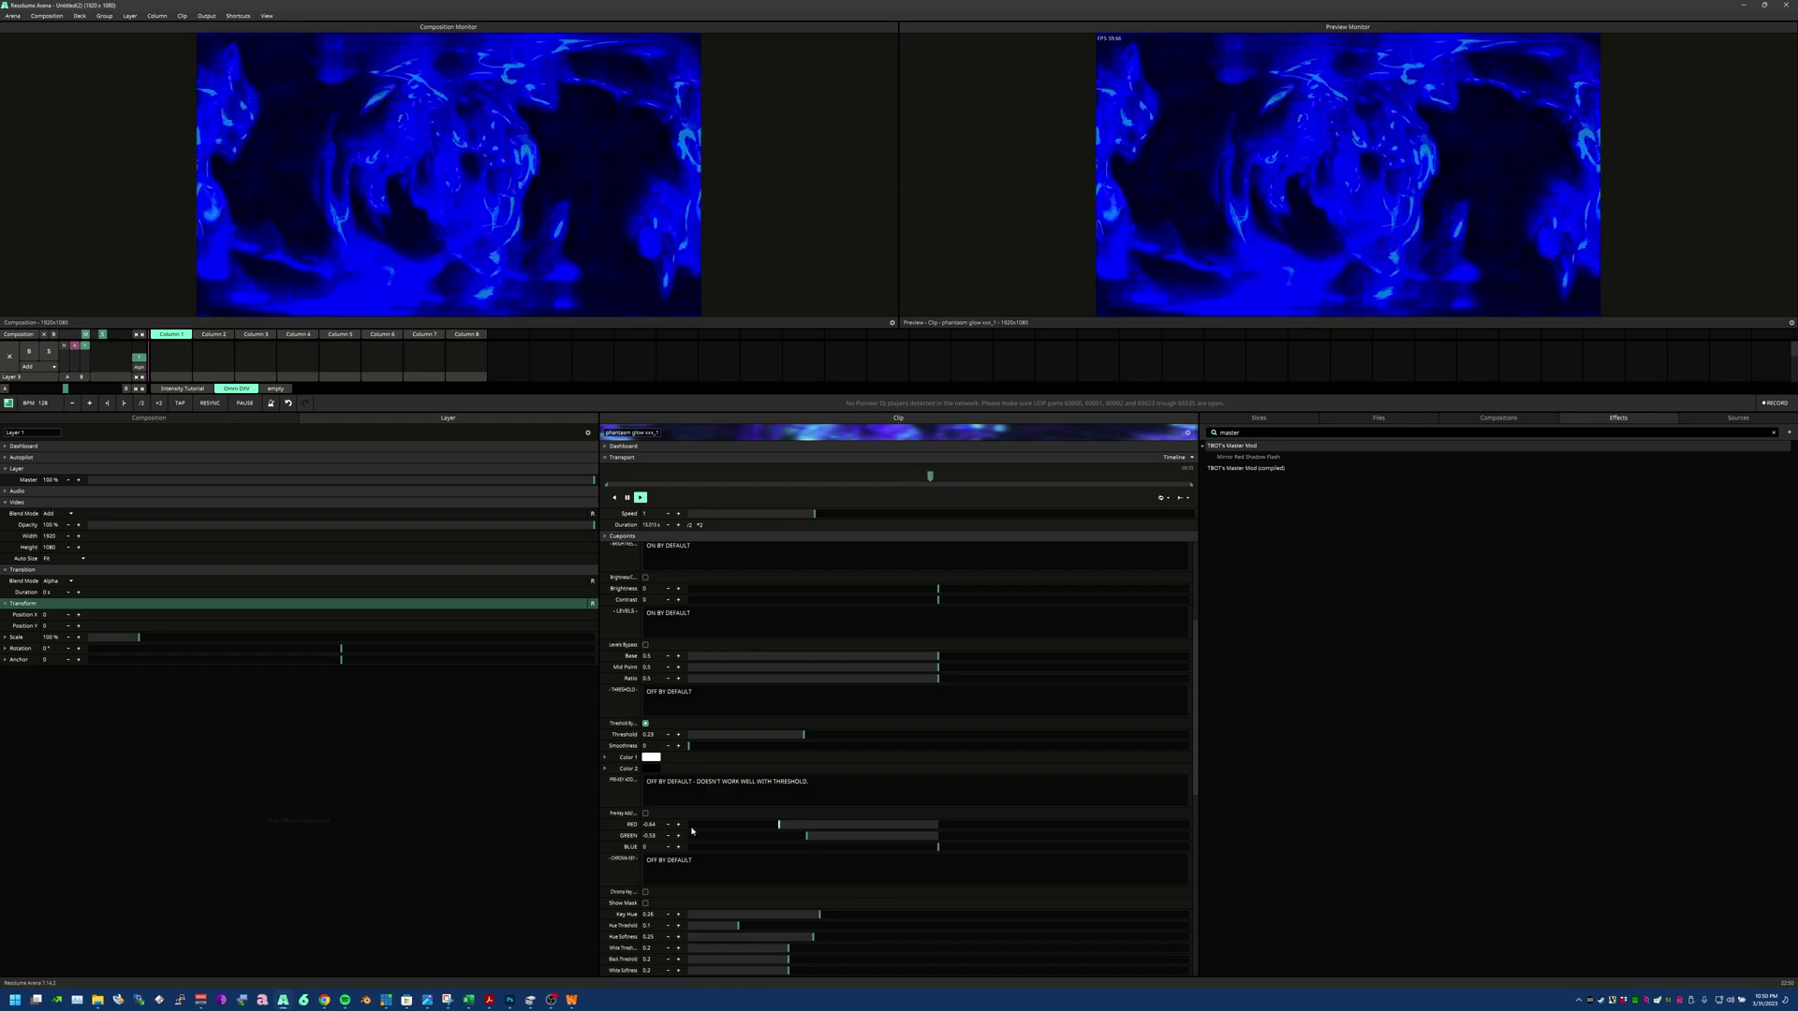
Step: Reset the red, green and blue colour shifts to zero
right_click(848, 835)
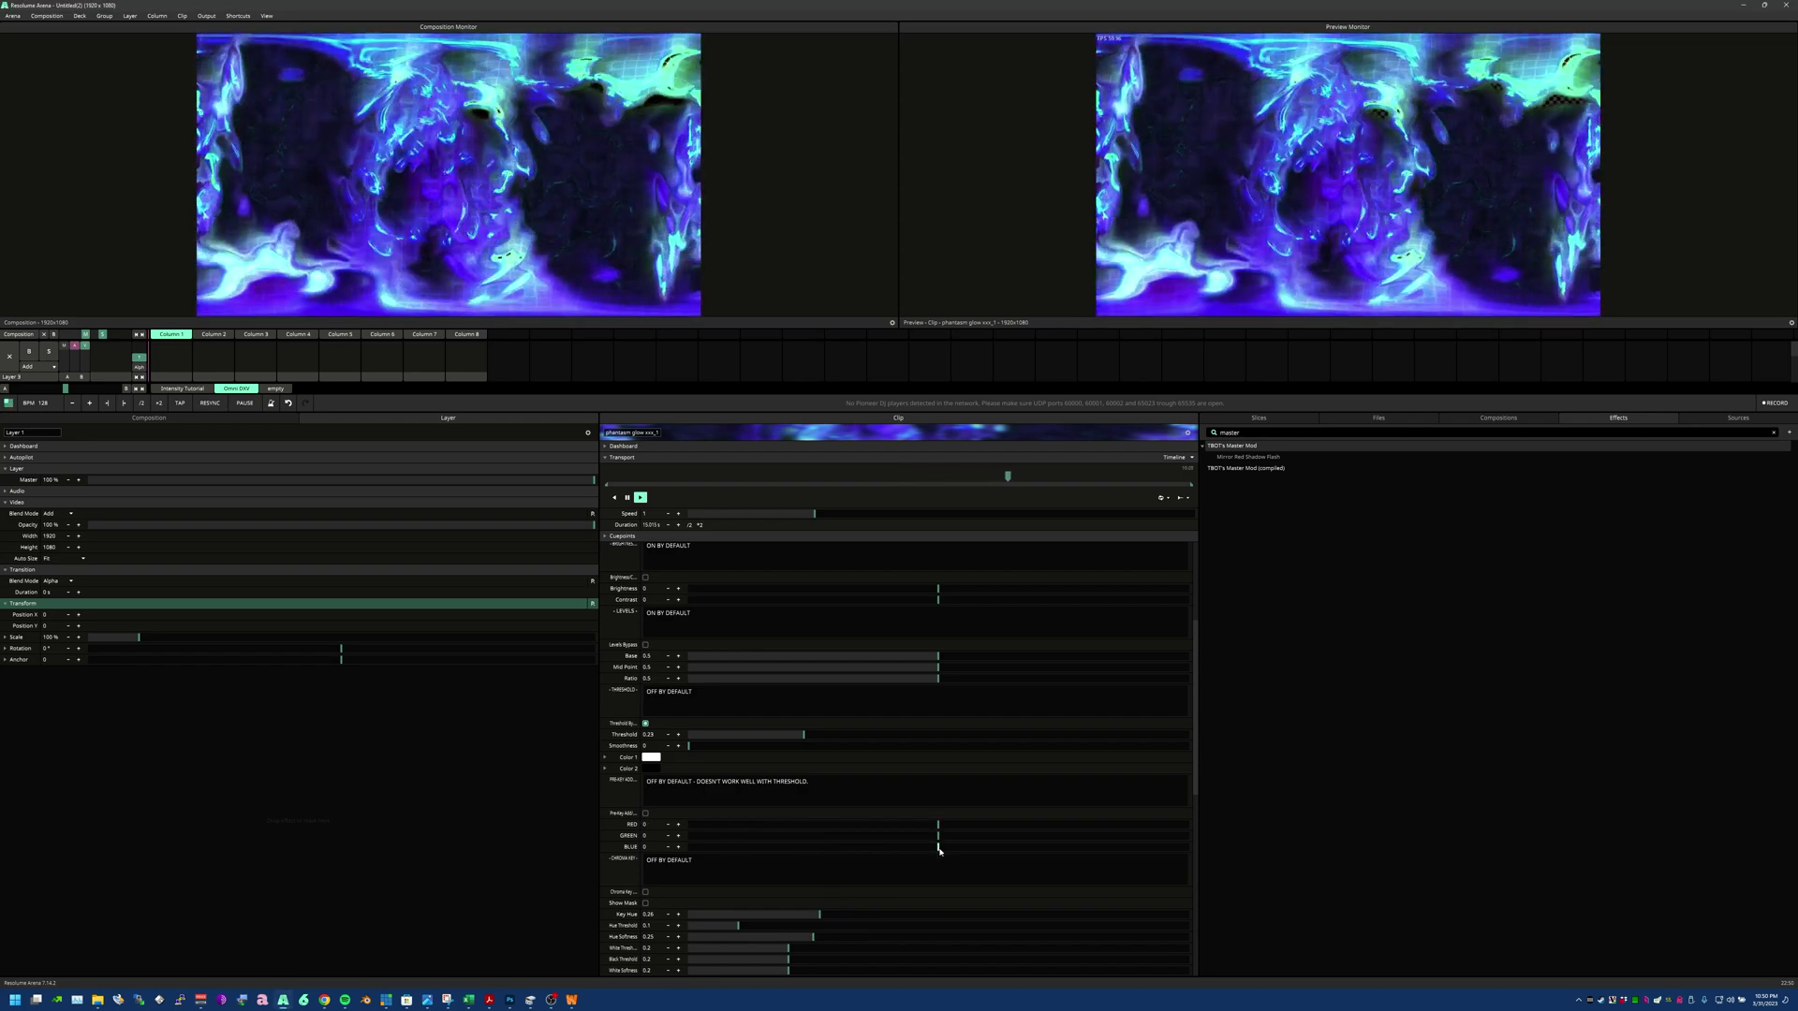
left_click_drag(940, 847, 1051, 847)
right_click(1051, 847)
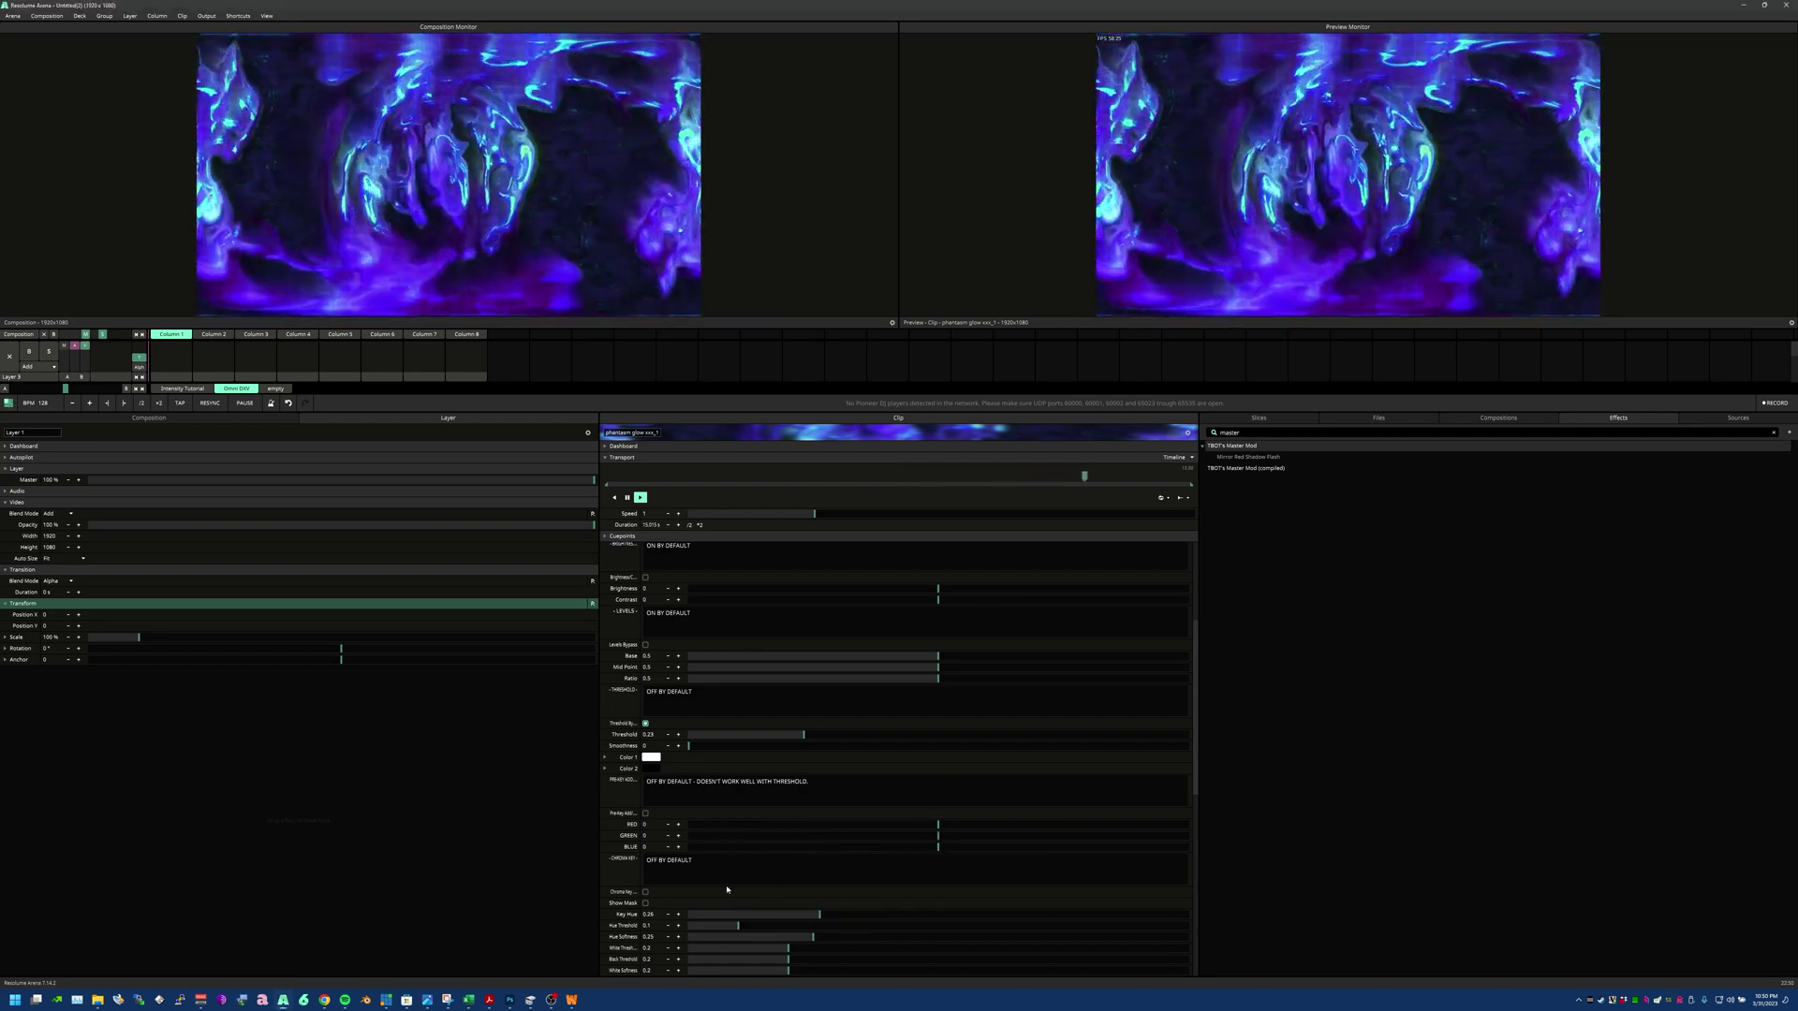
Step: Bypass the Master Mod chroma key and briefly preview the threshold look
left_click(648, 894)
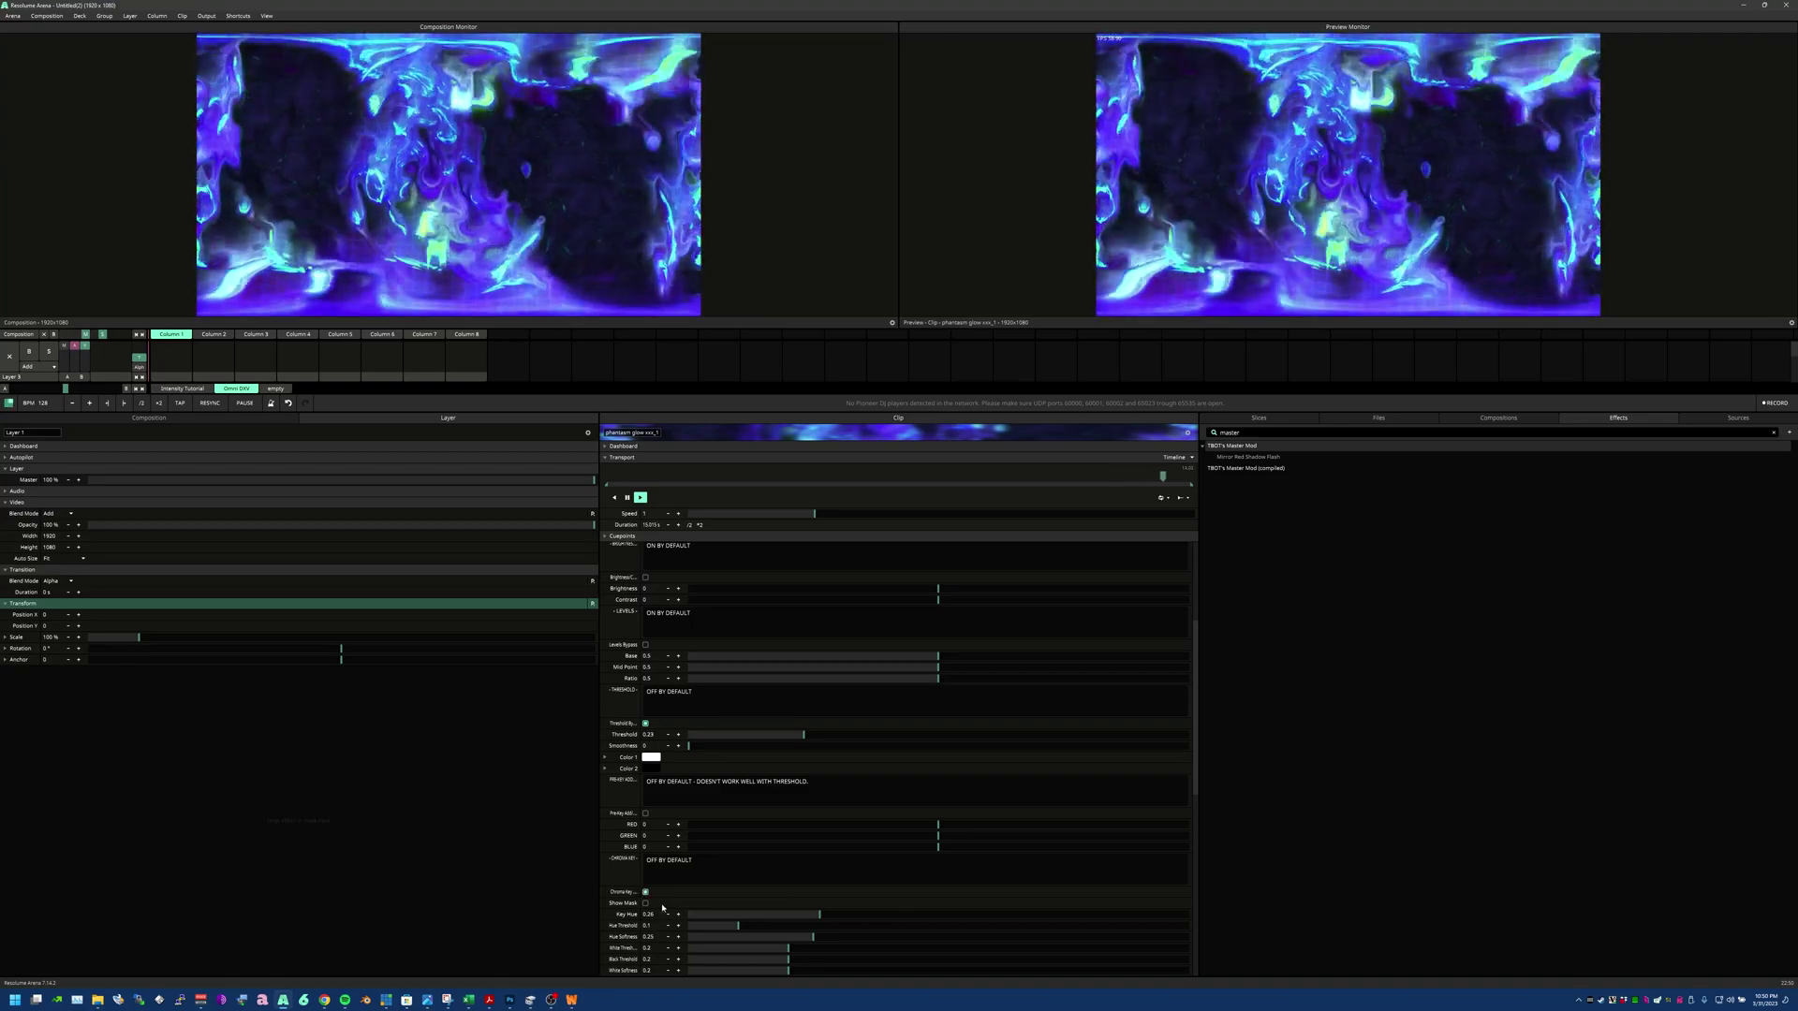
left_click(646, 724)
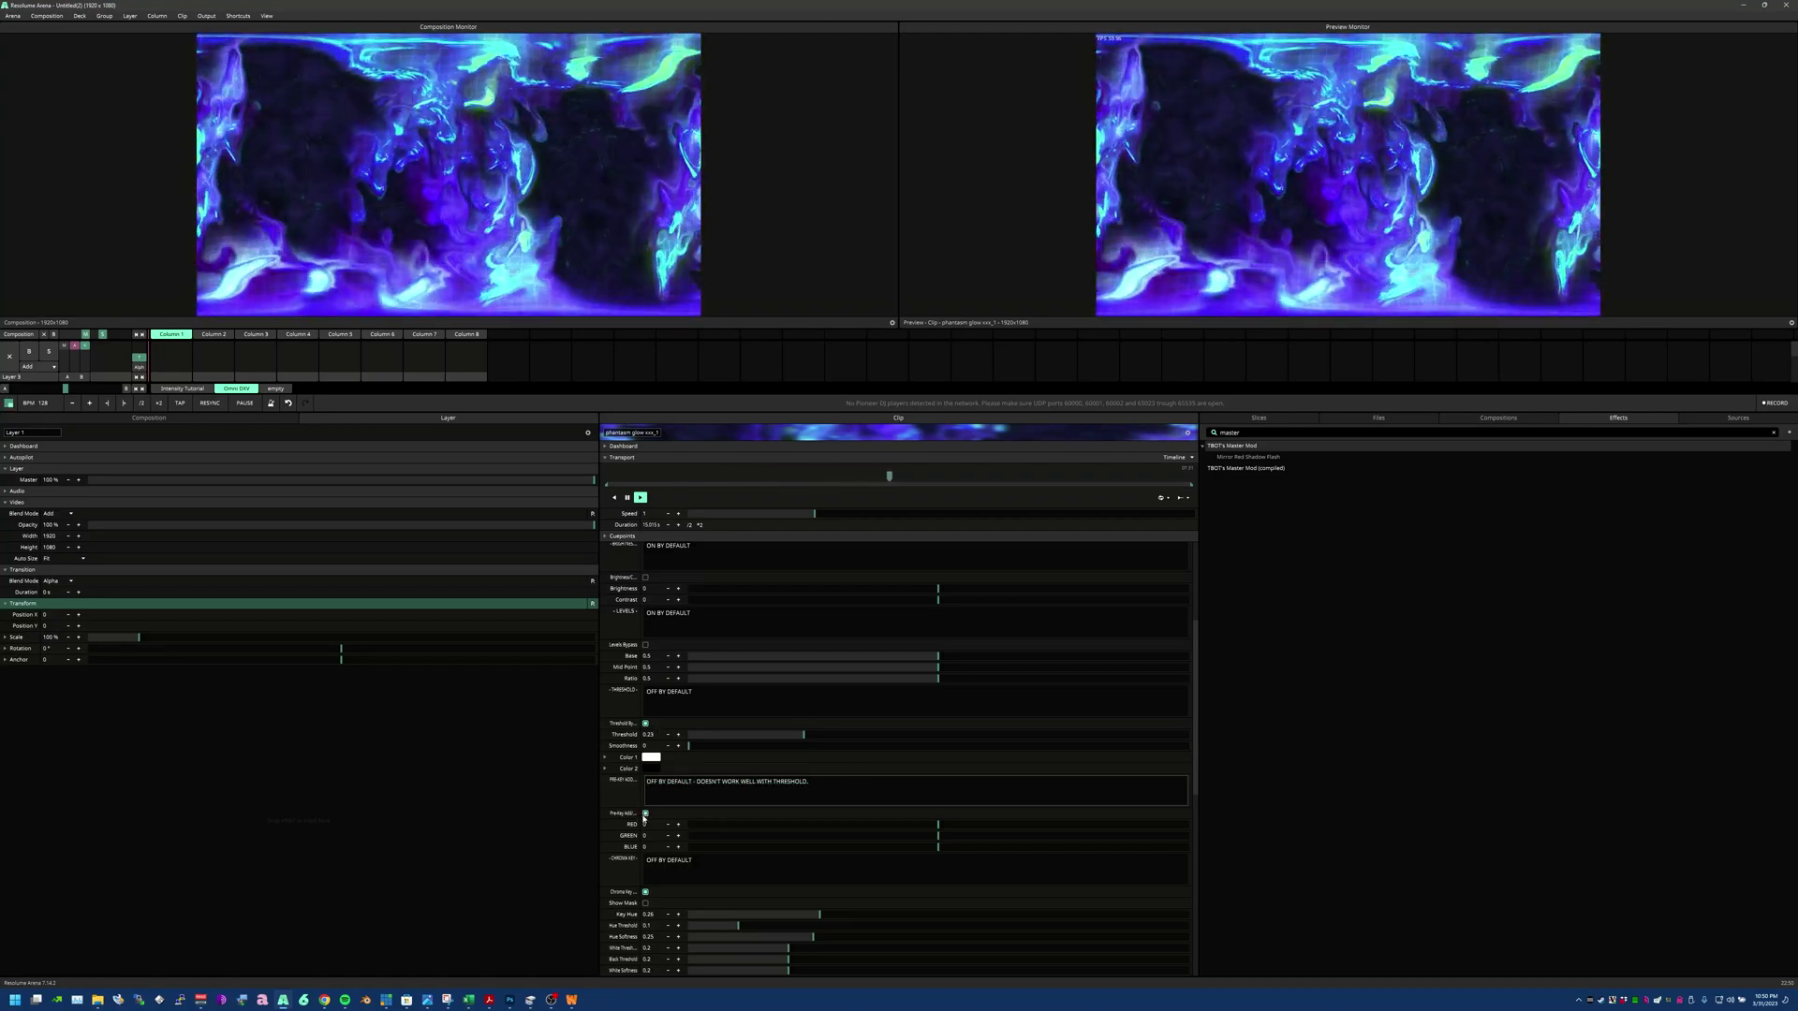
scroll(747, 836, "down", 2)
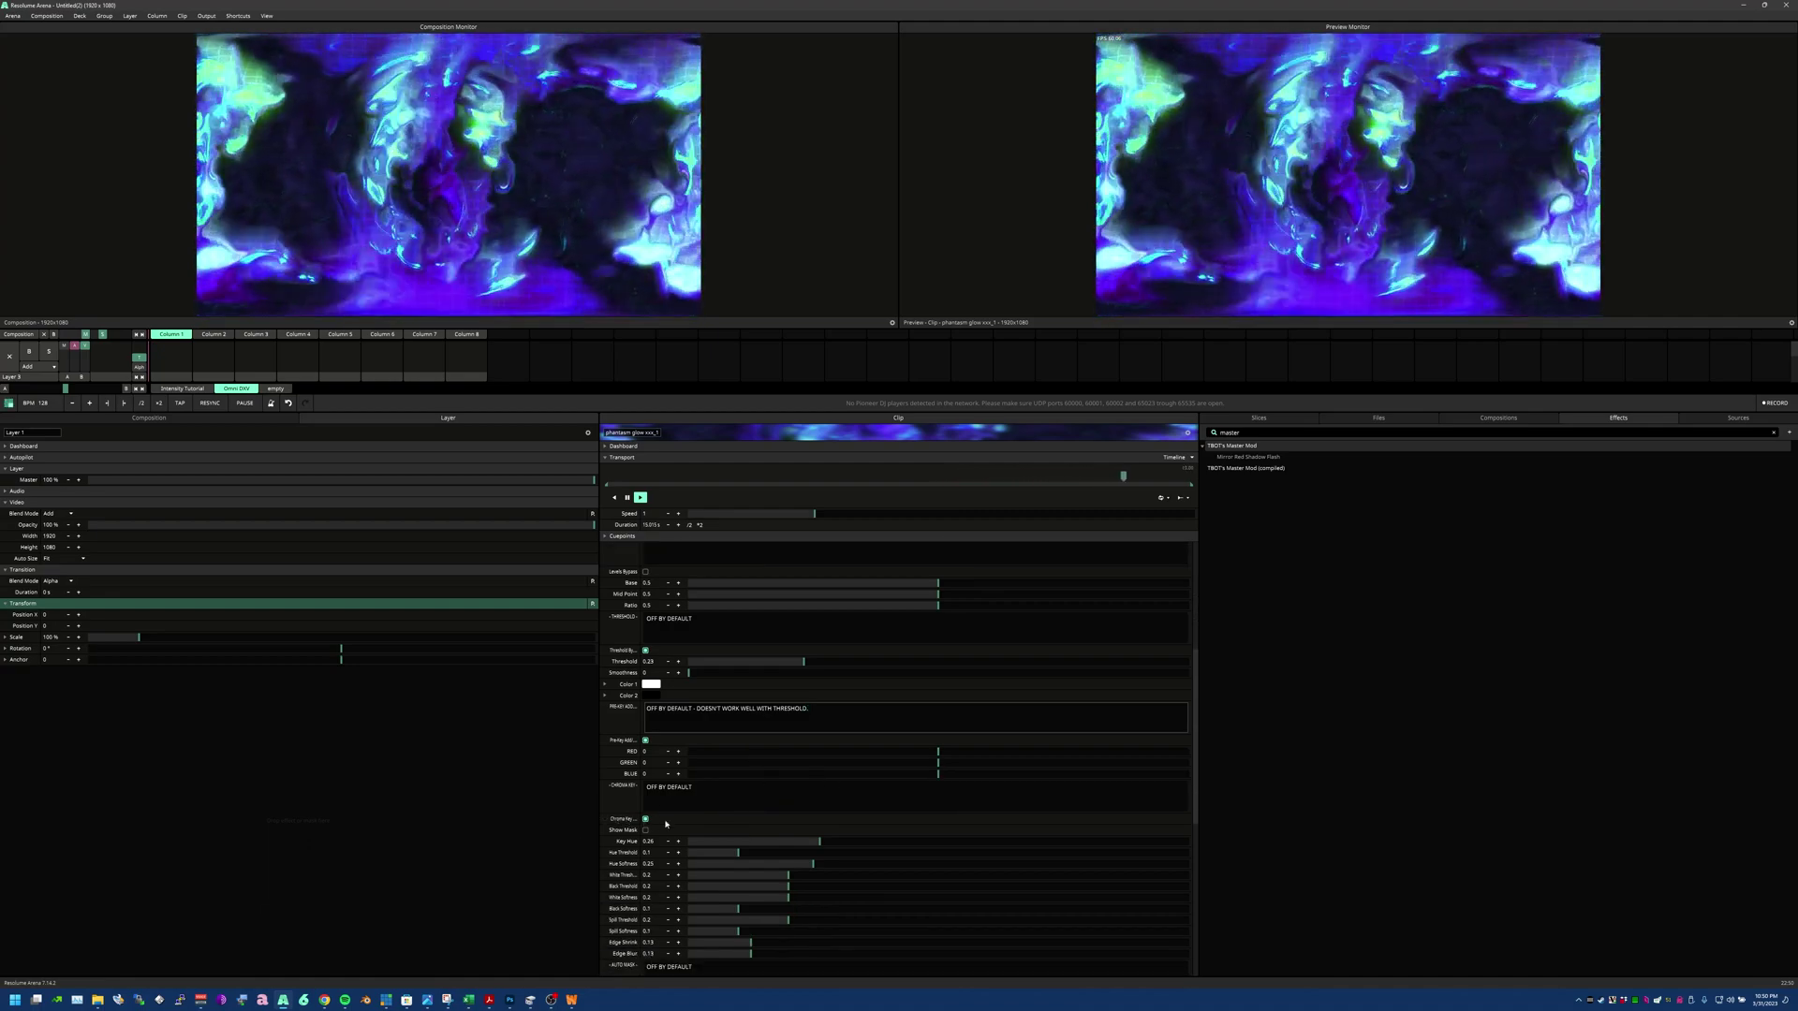
scroll(643, 819, "down", 2)
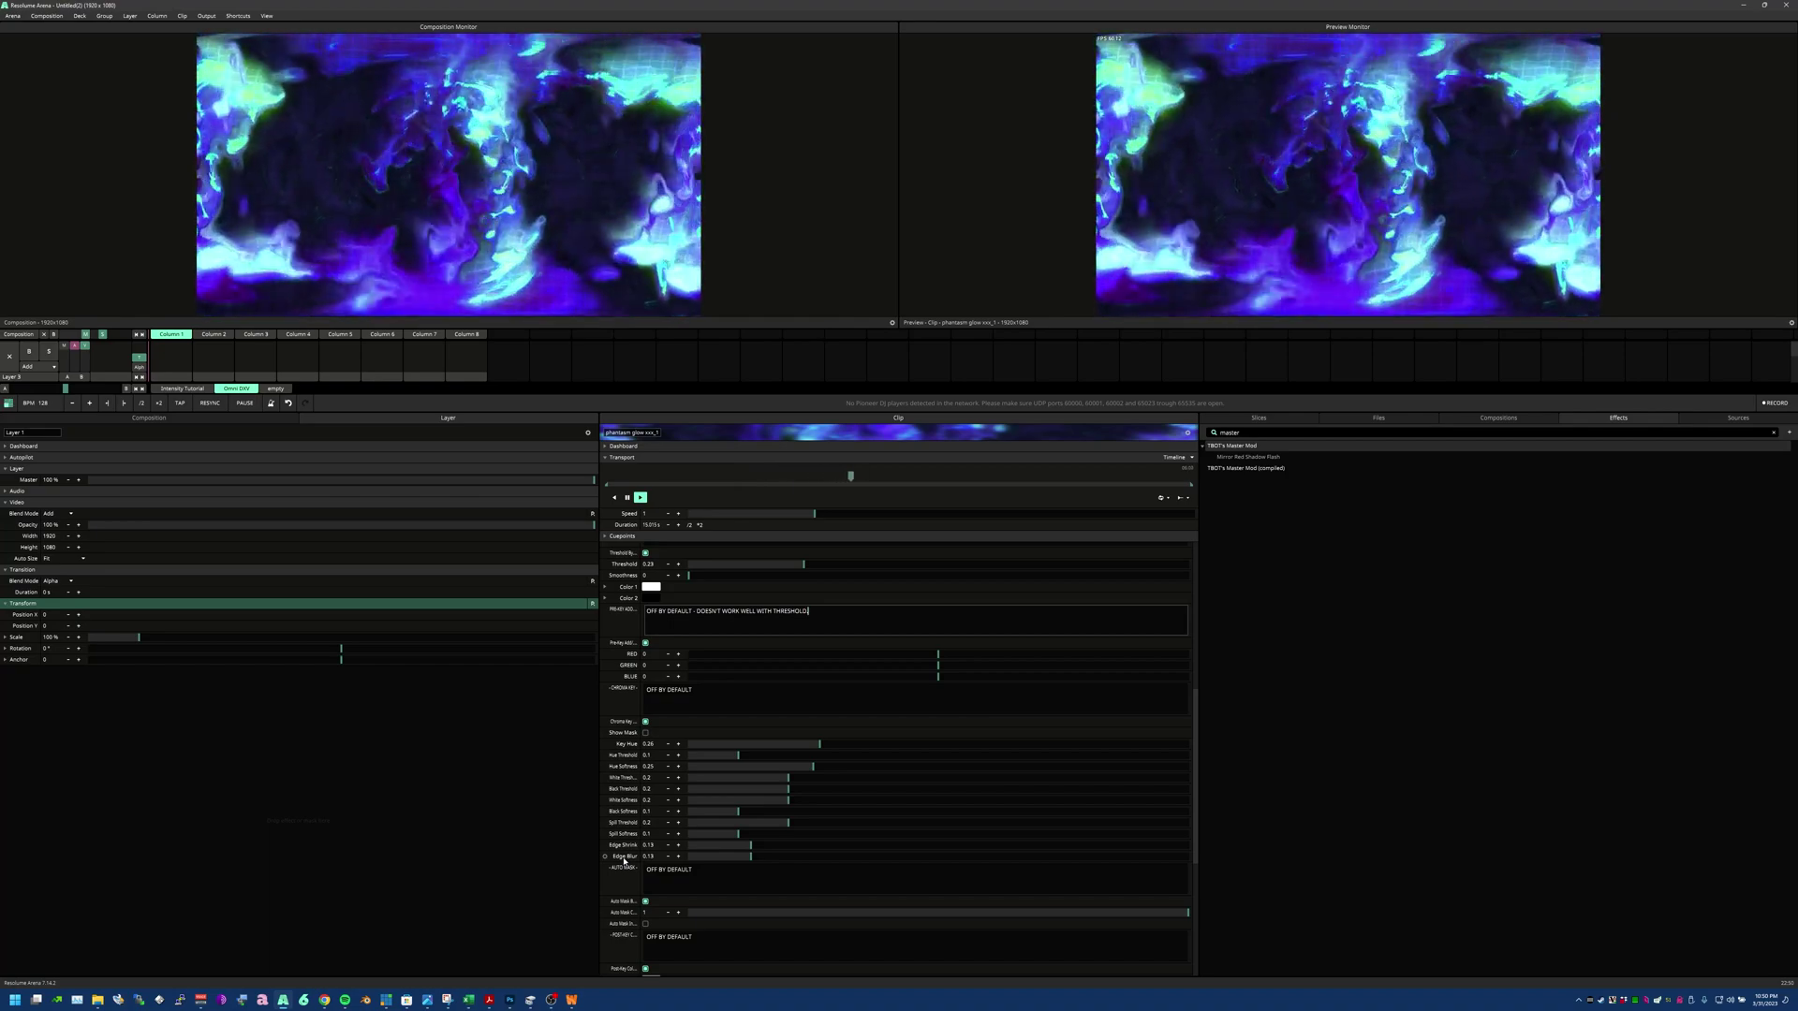
scroll(623, 859, "down", 1)
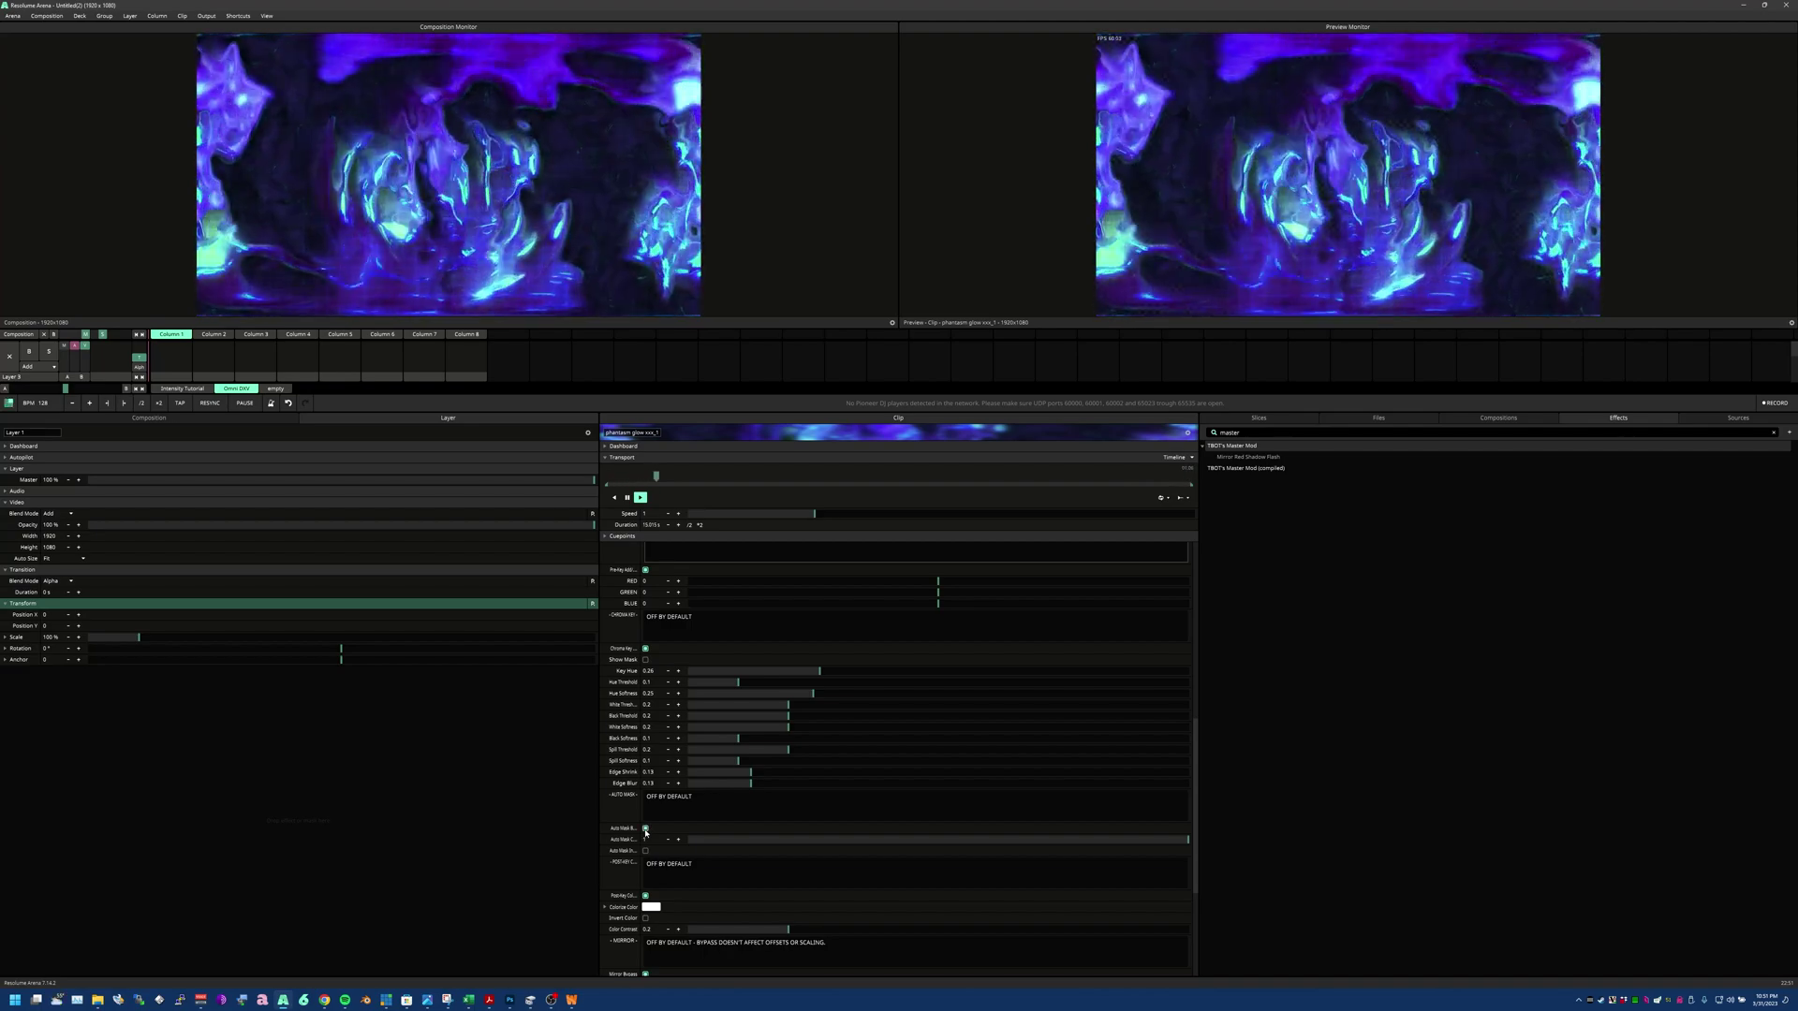
Step: Max out the auto mask, lower GREEN to -0.17, and raise Key Hue to key out the flames
left_click_drag(833, 841, 1192, 840)
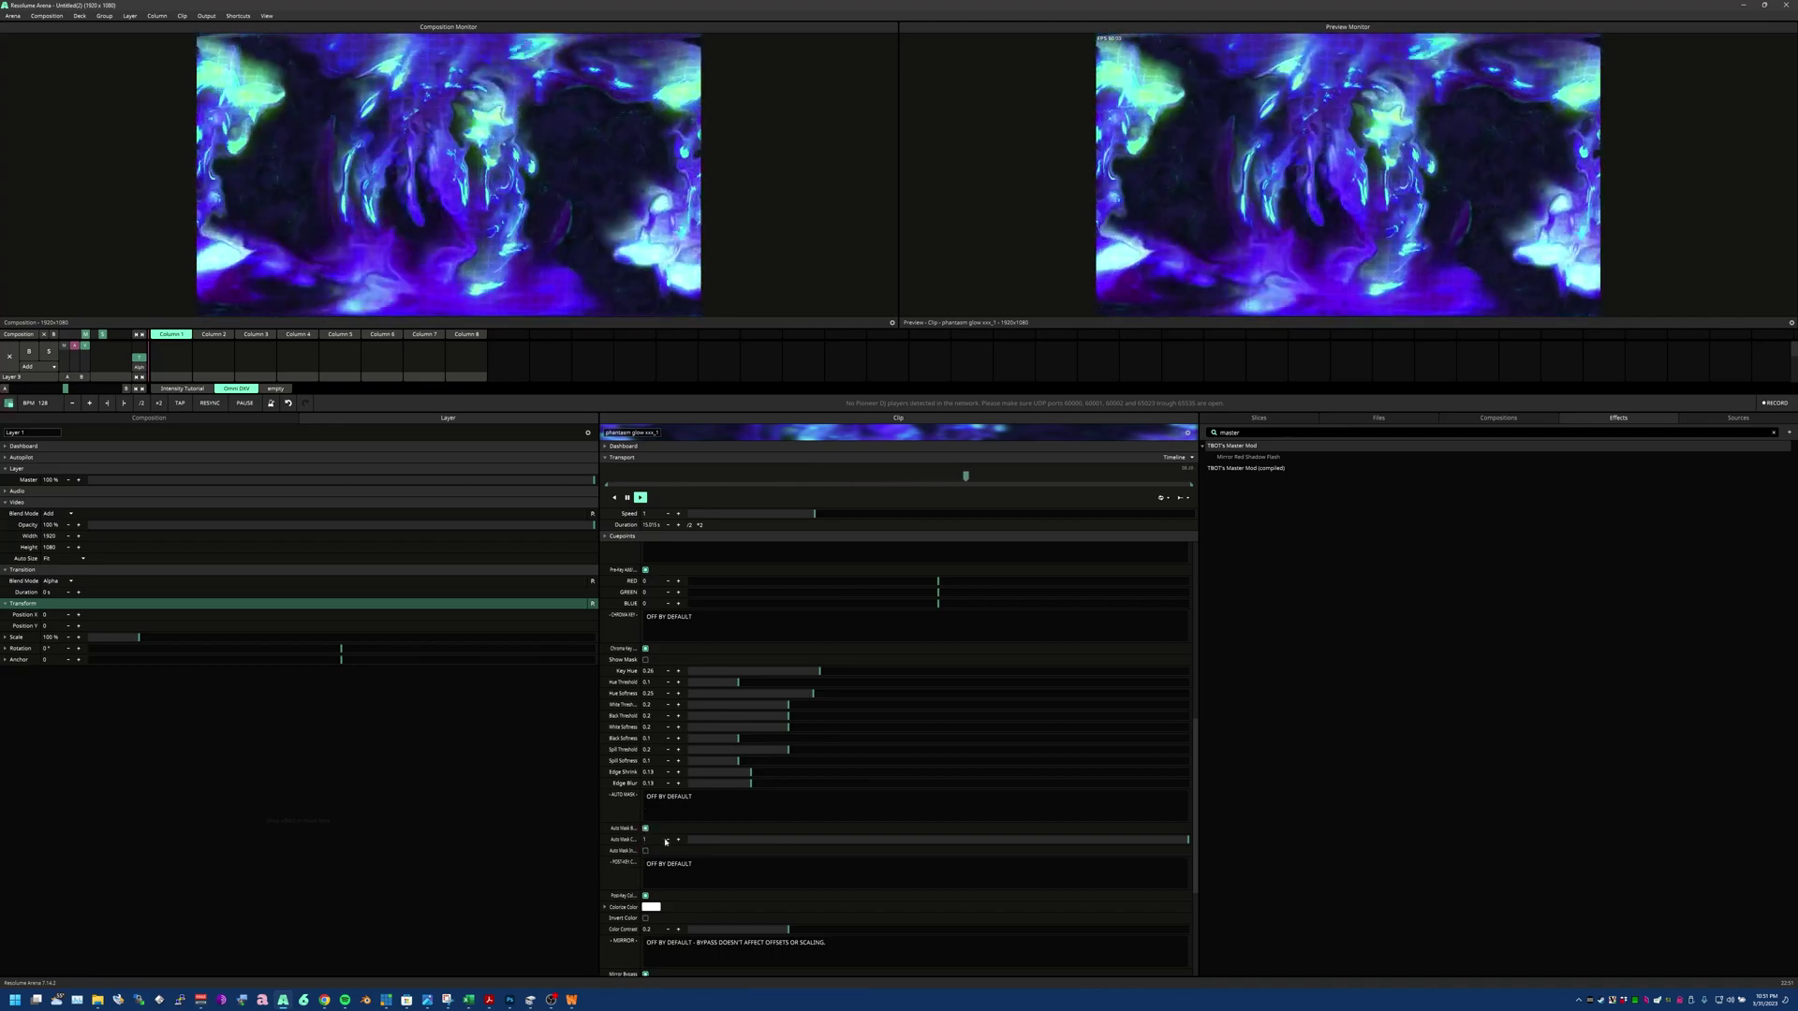
scroll(671, 855, "down", 3)
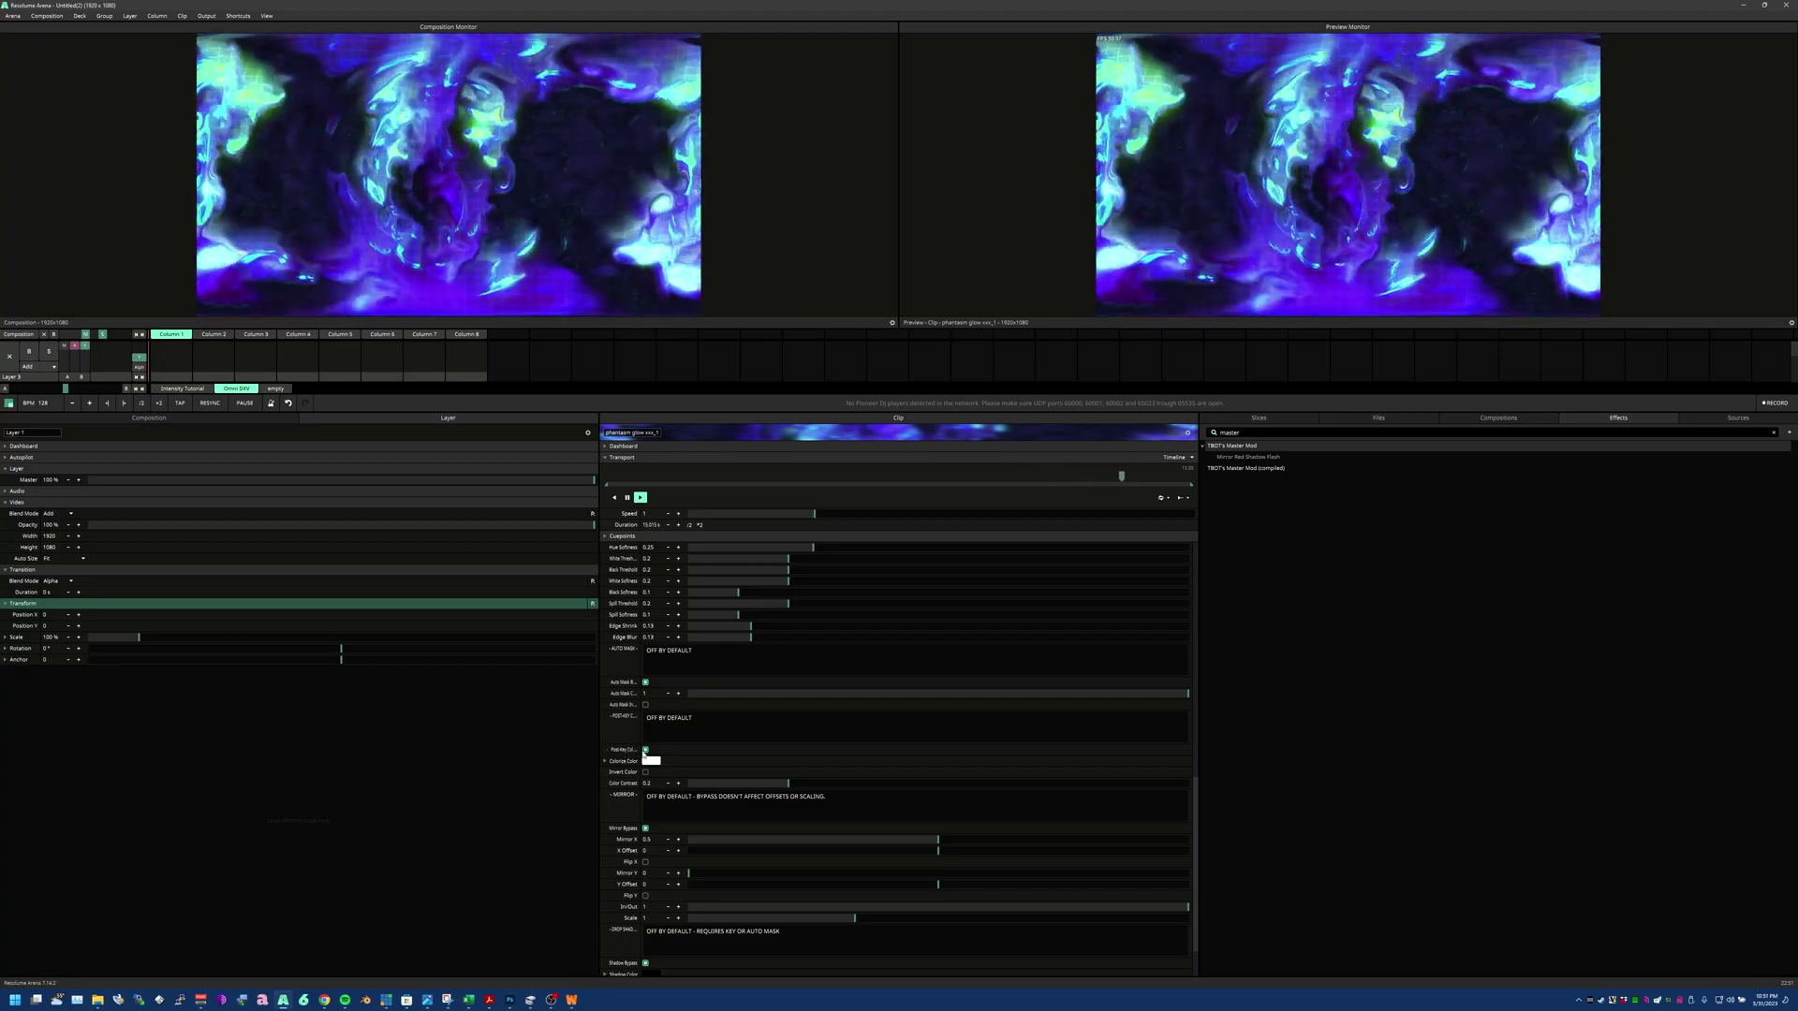
scroll(843, 703, "up", 3)
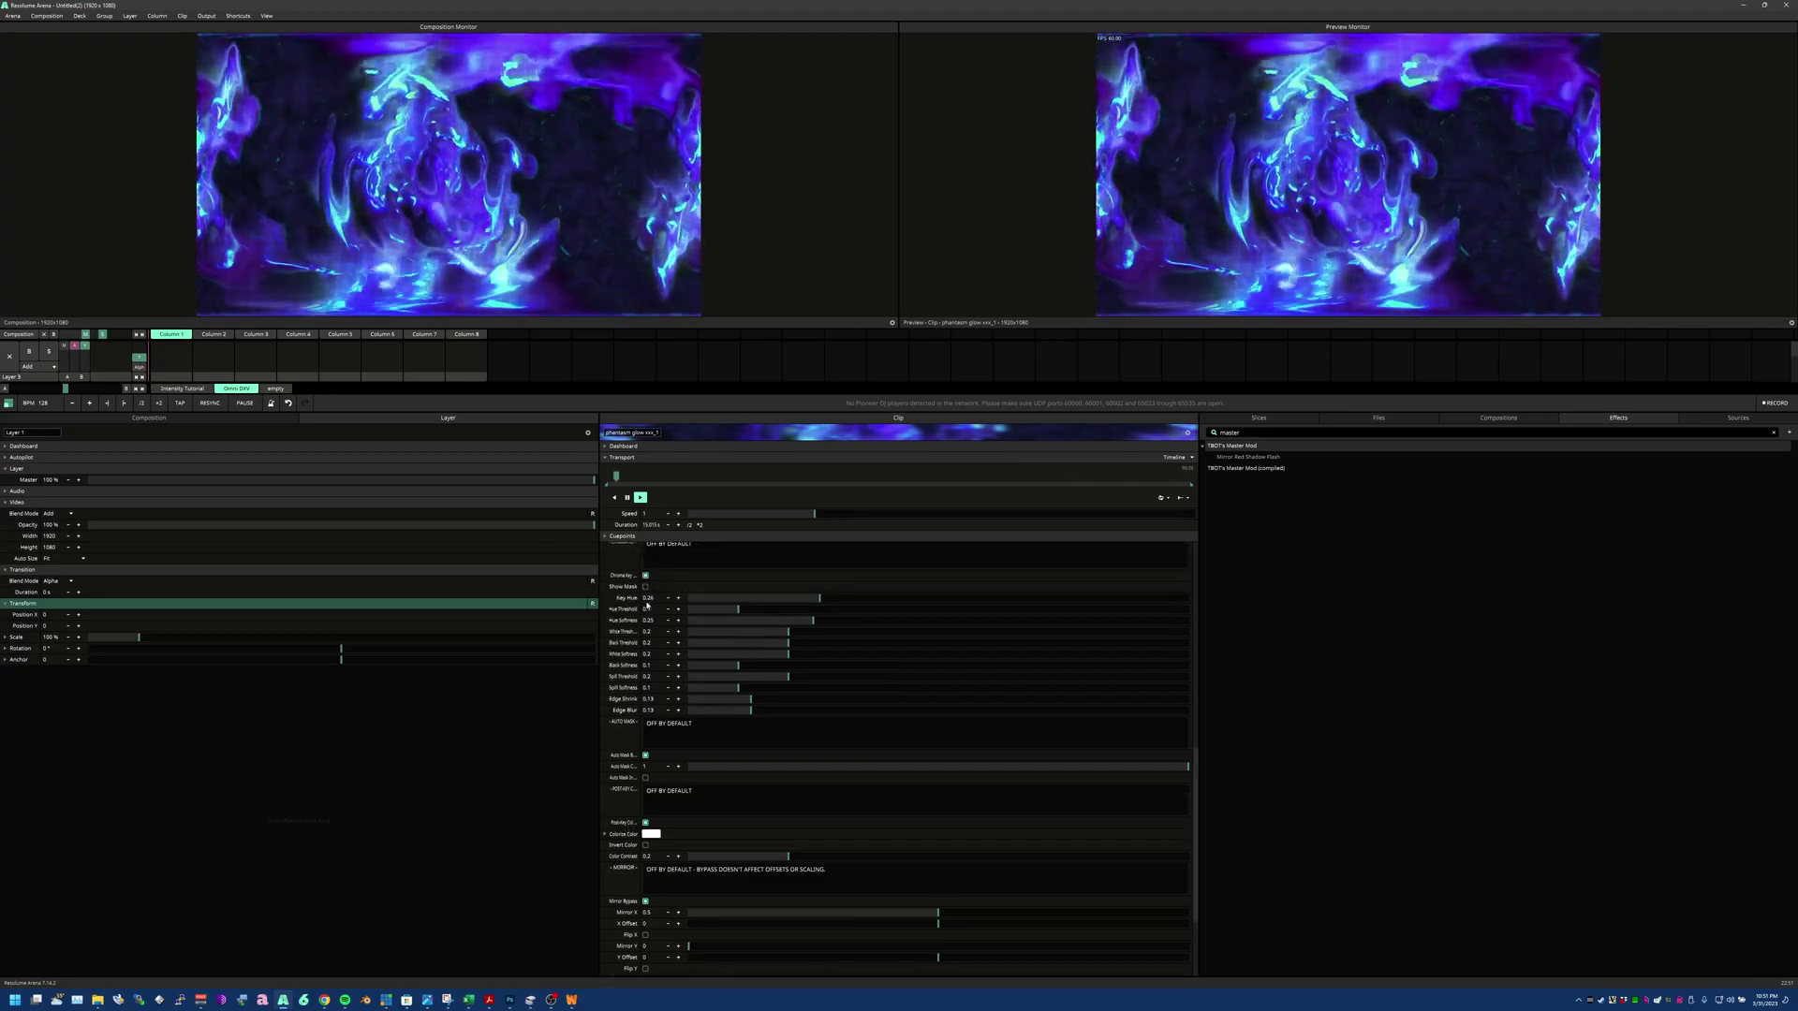
scroll(843, 703, "up", 2)
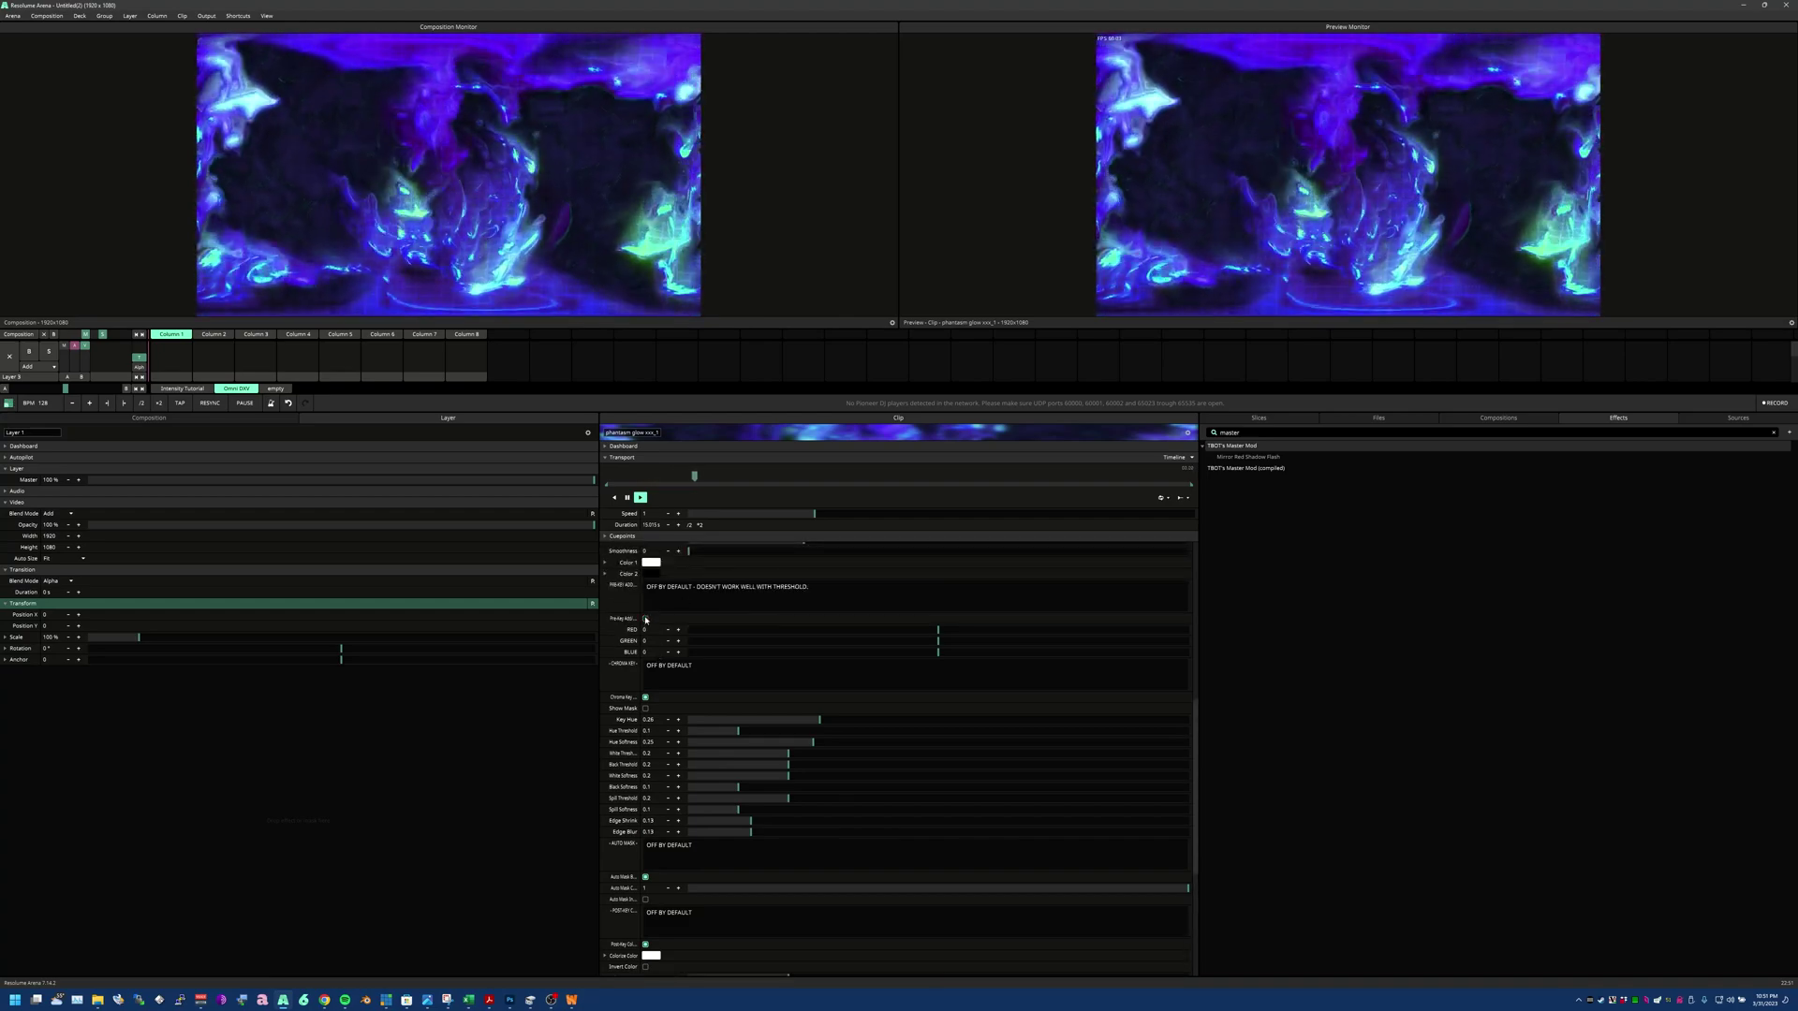
left_click_drag(940, 641, 709, 630)
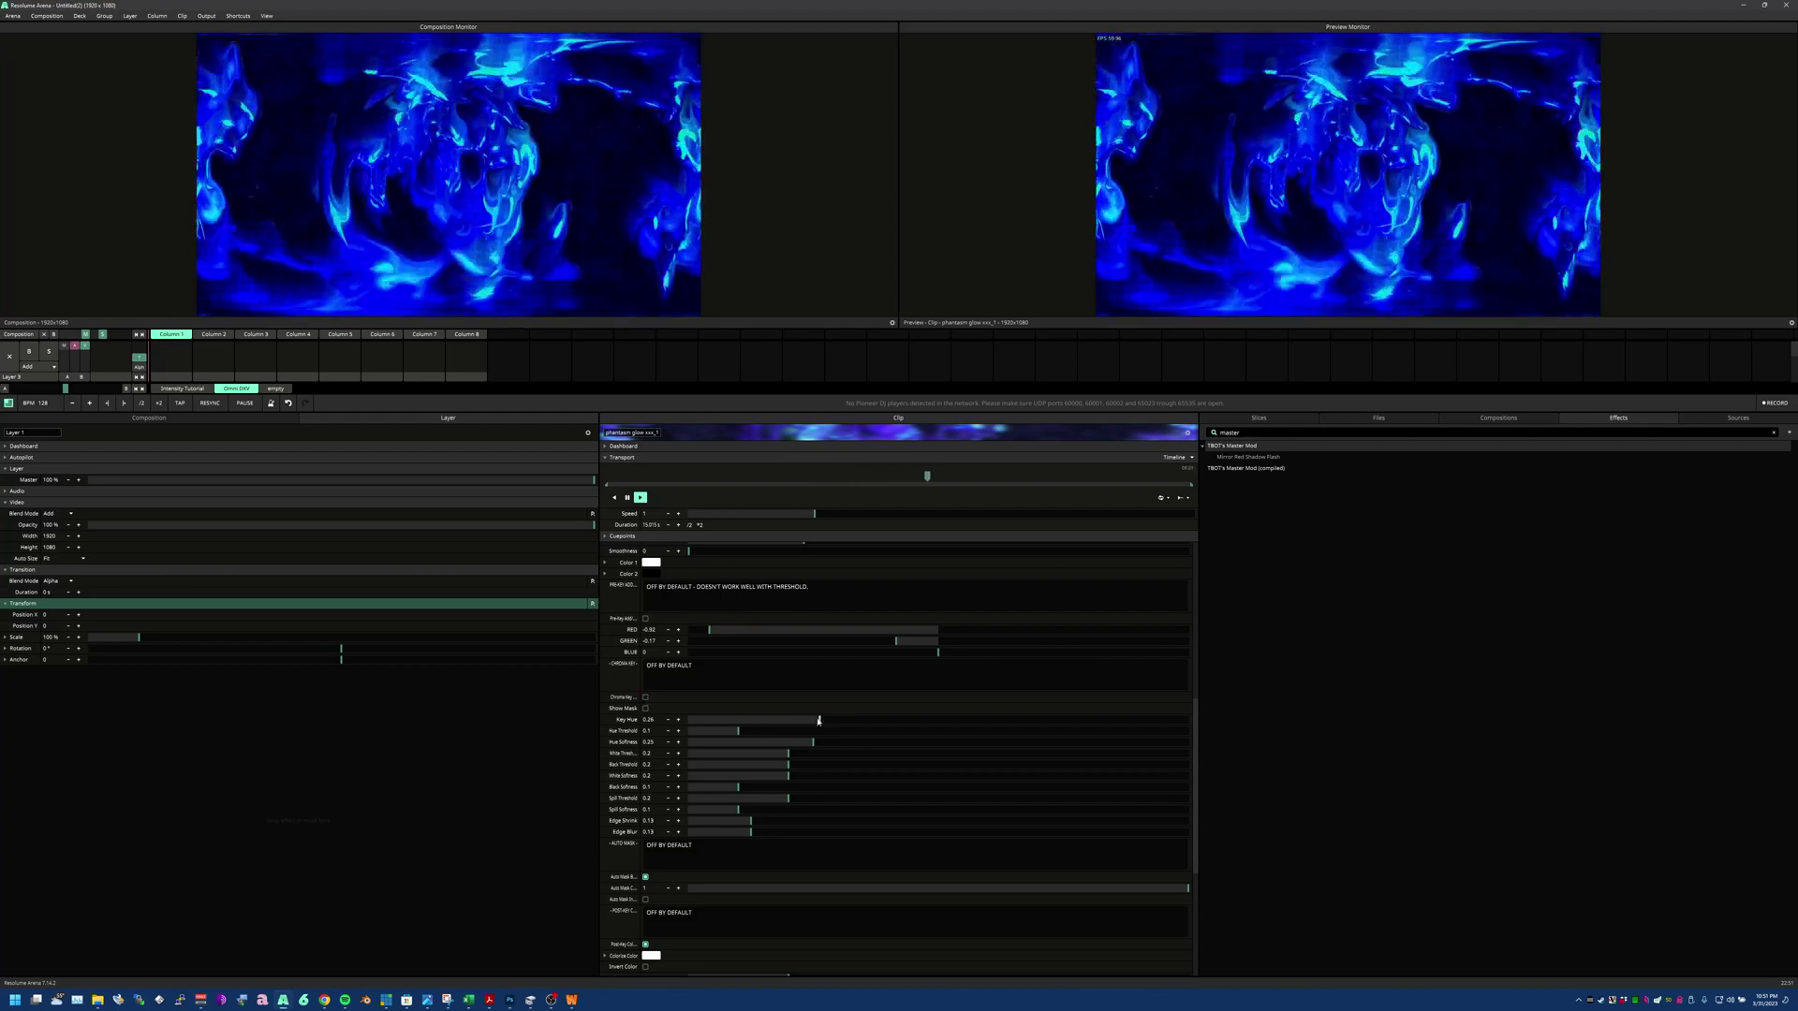
mouse_move(820, 720)
left_mouse_down()
mouse_move(1029, 722)
mouse_move(994, 723)
left_mouse_up()
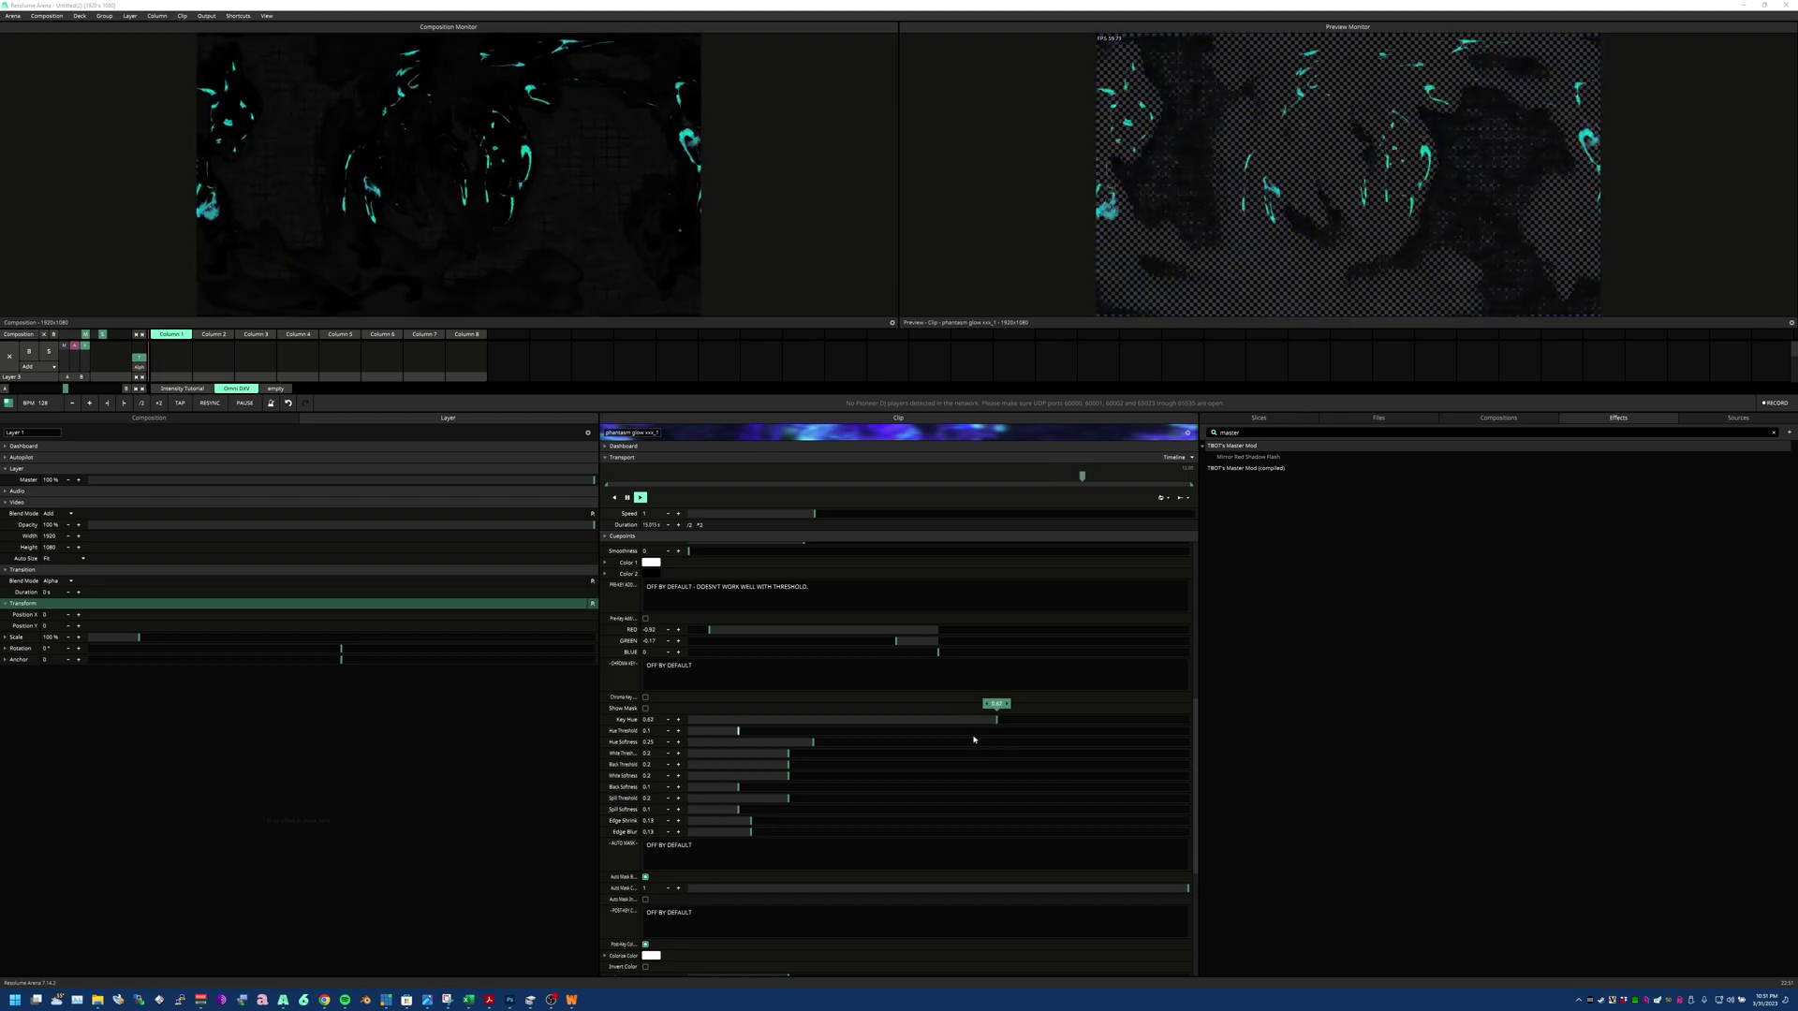
scroll(944, 753, "down", 2)
scroll(945, 754, "down", 1)
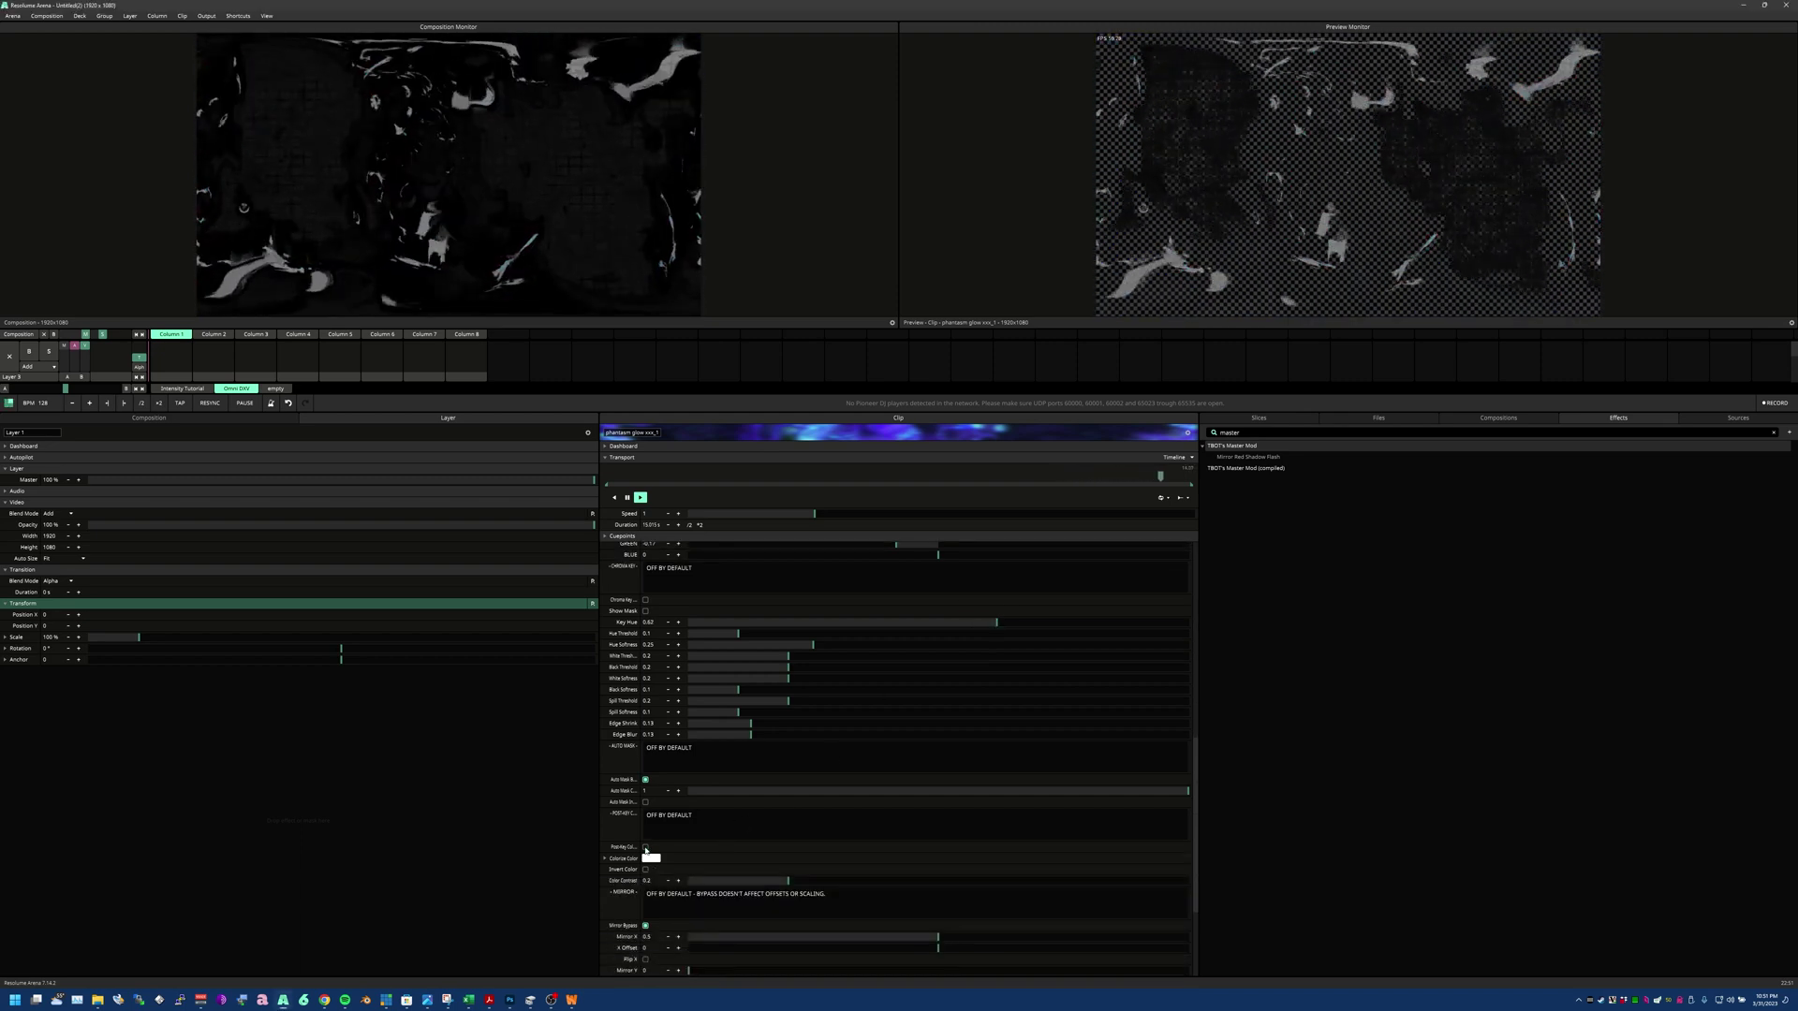
Step: Tint the flames with the Colorize colour and switch off the chroma key
left_click(652, 859)
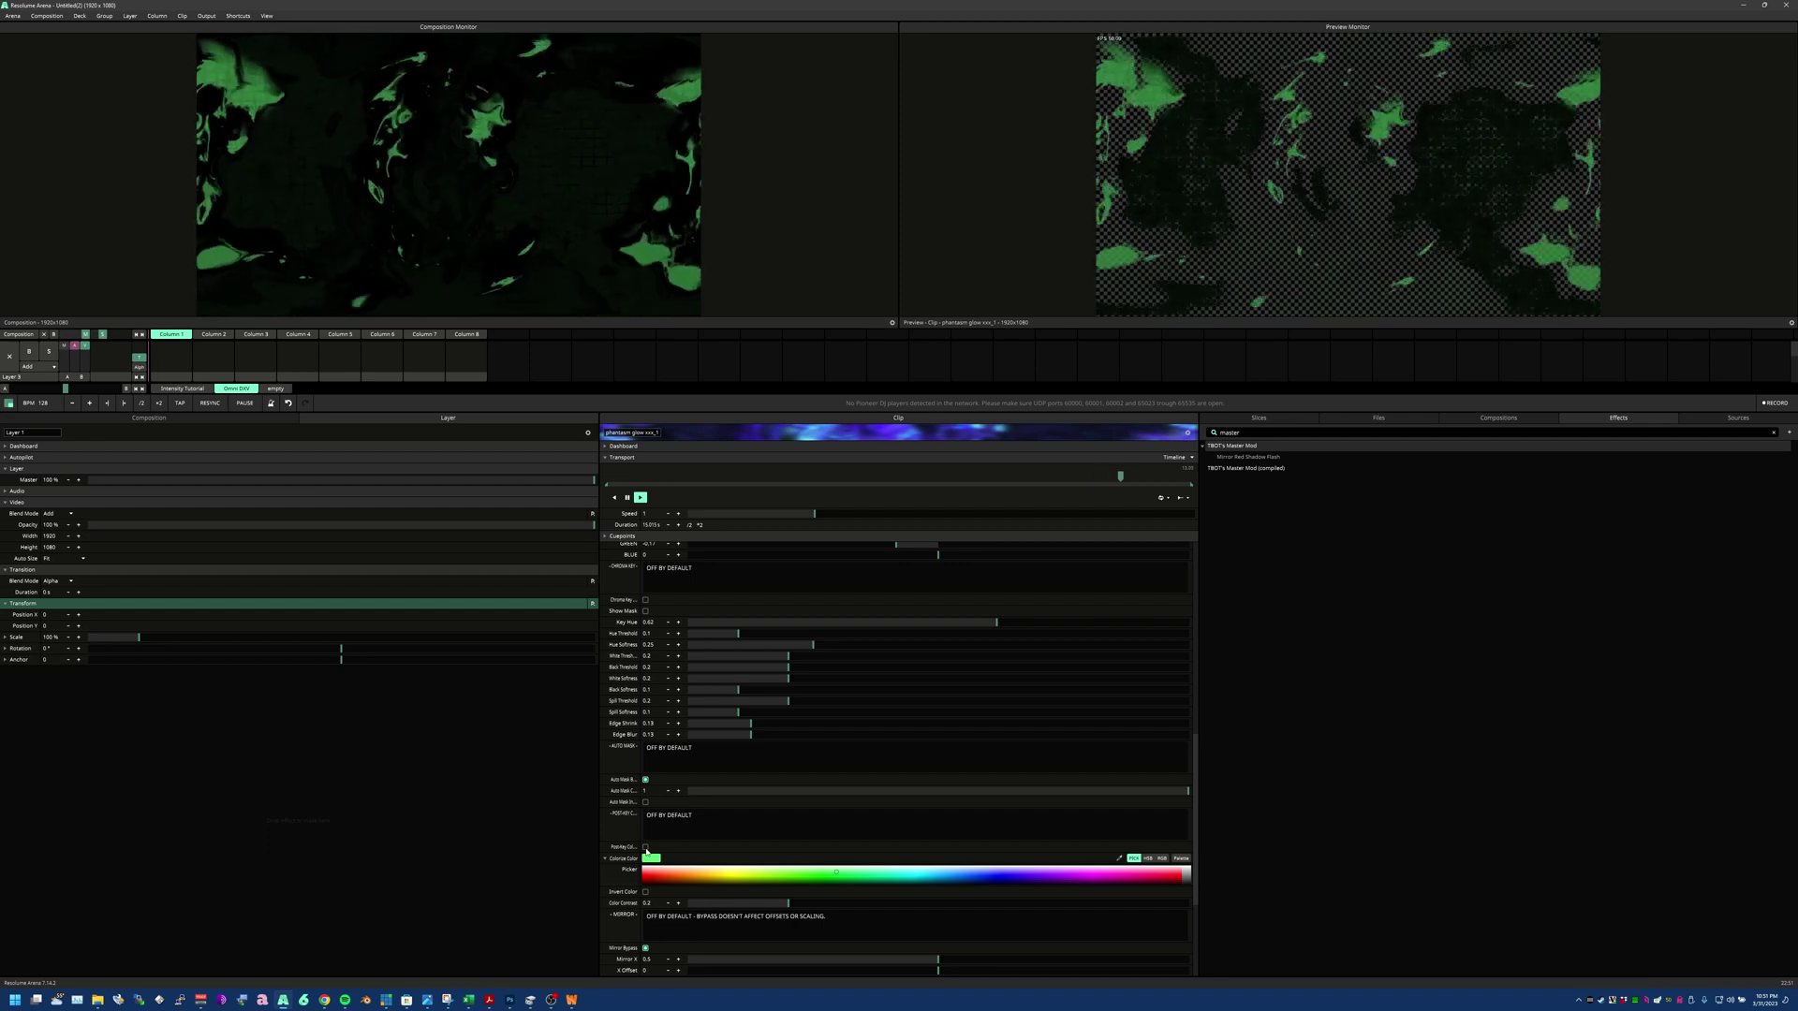
left_click(751, 872)
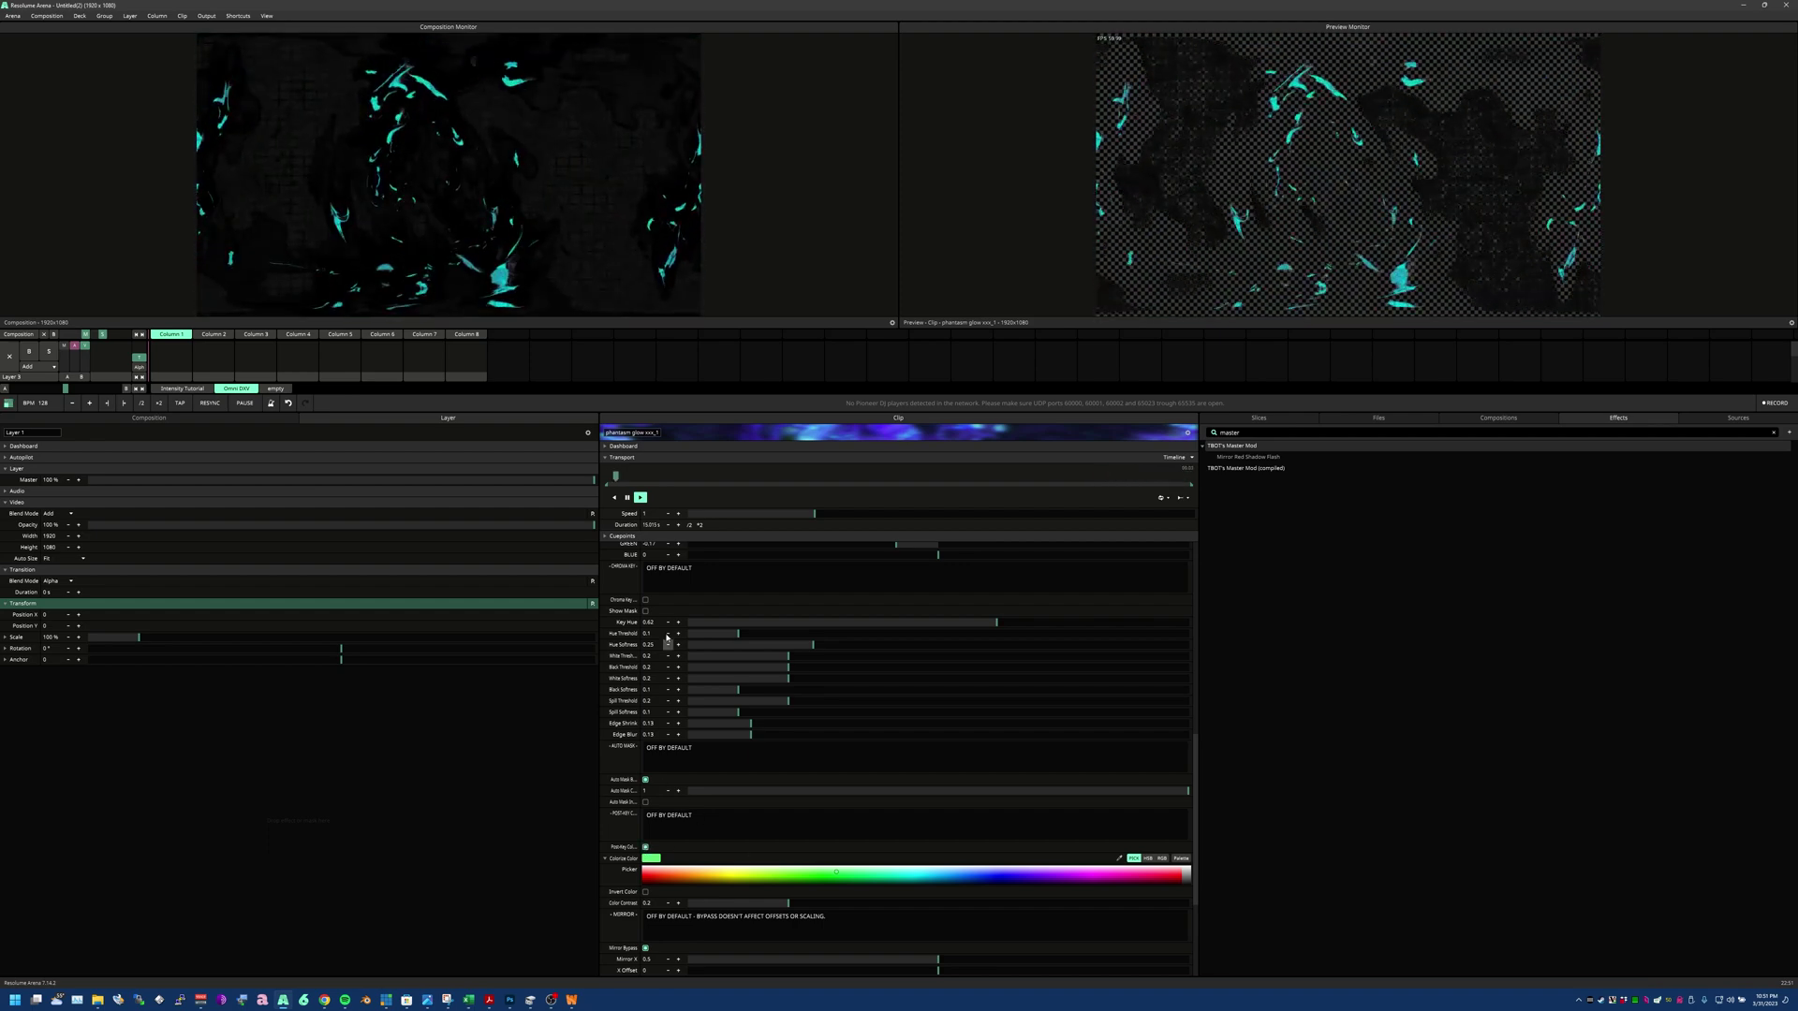
left_click(646, 601)
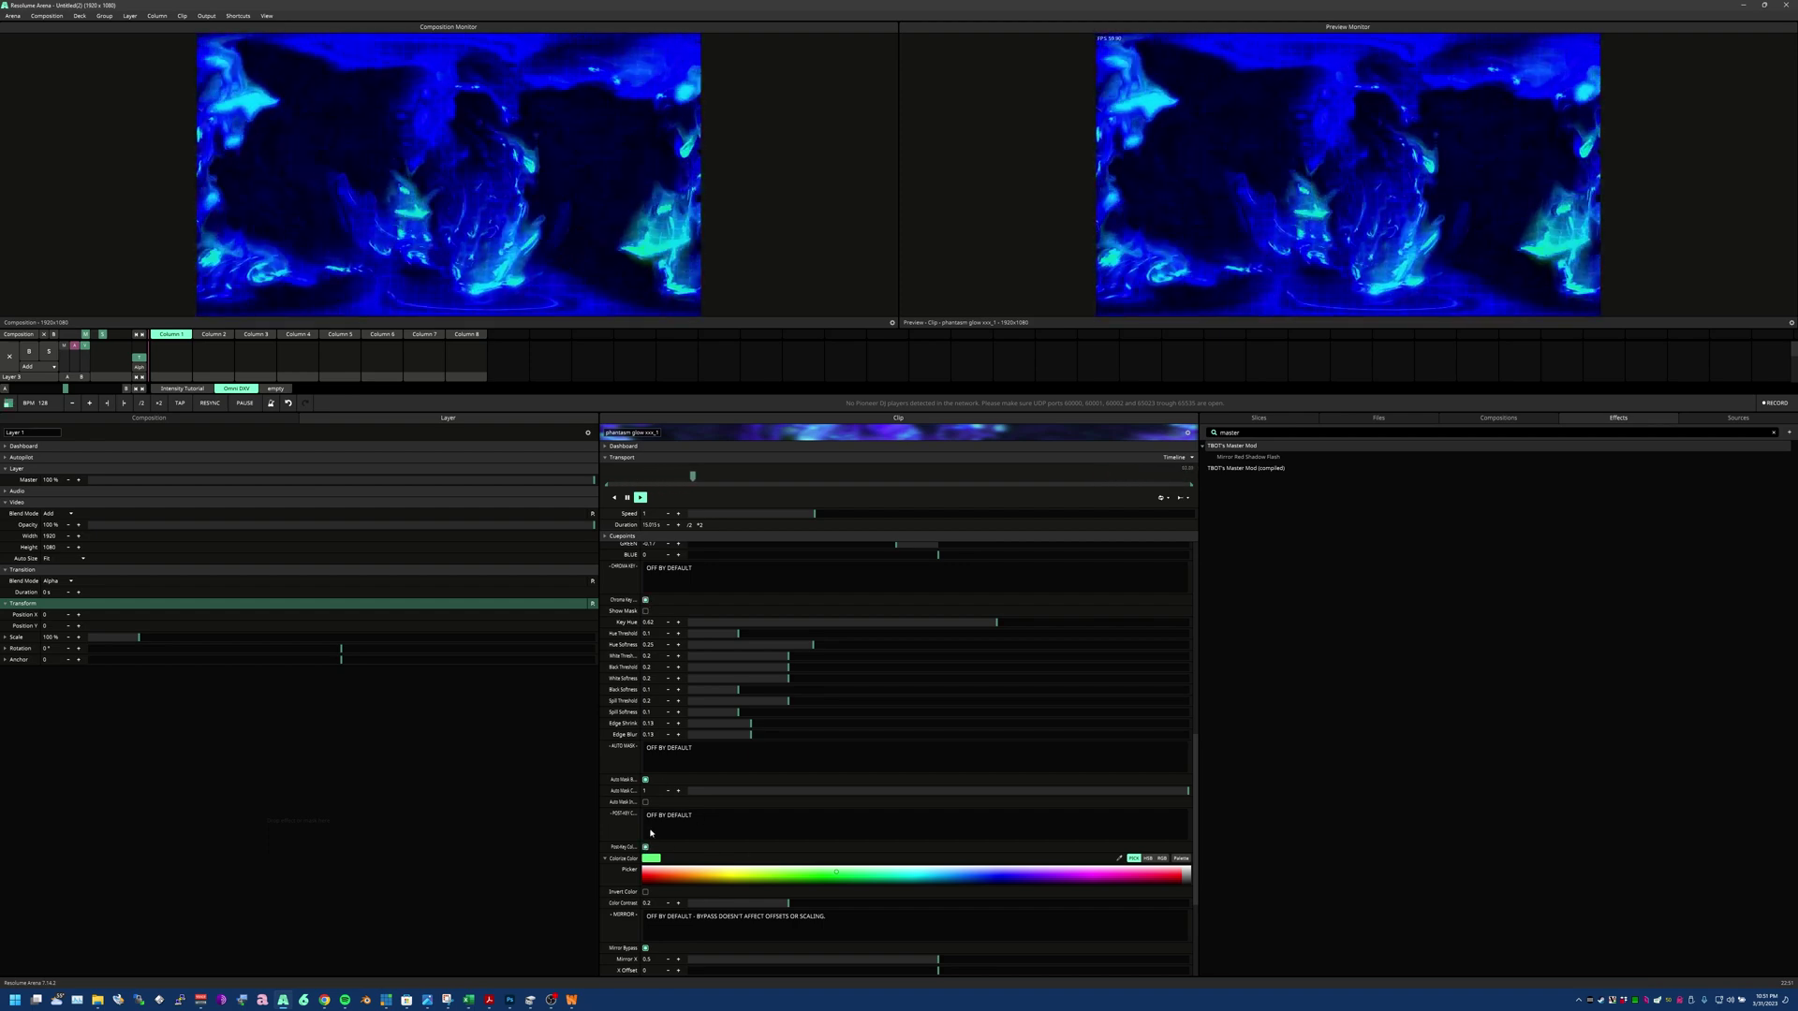
scroll(646, 702, "down", 2)
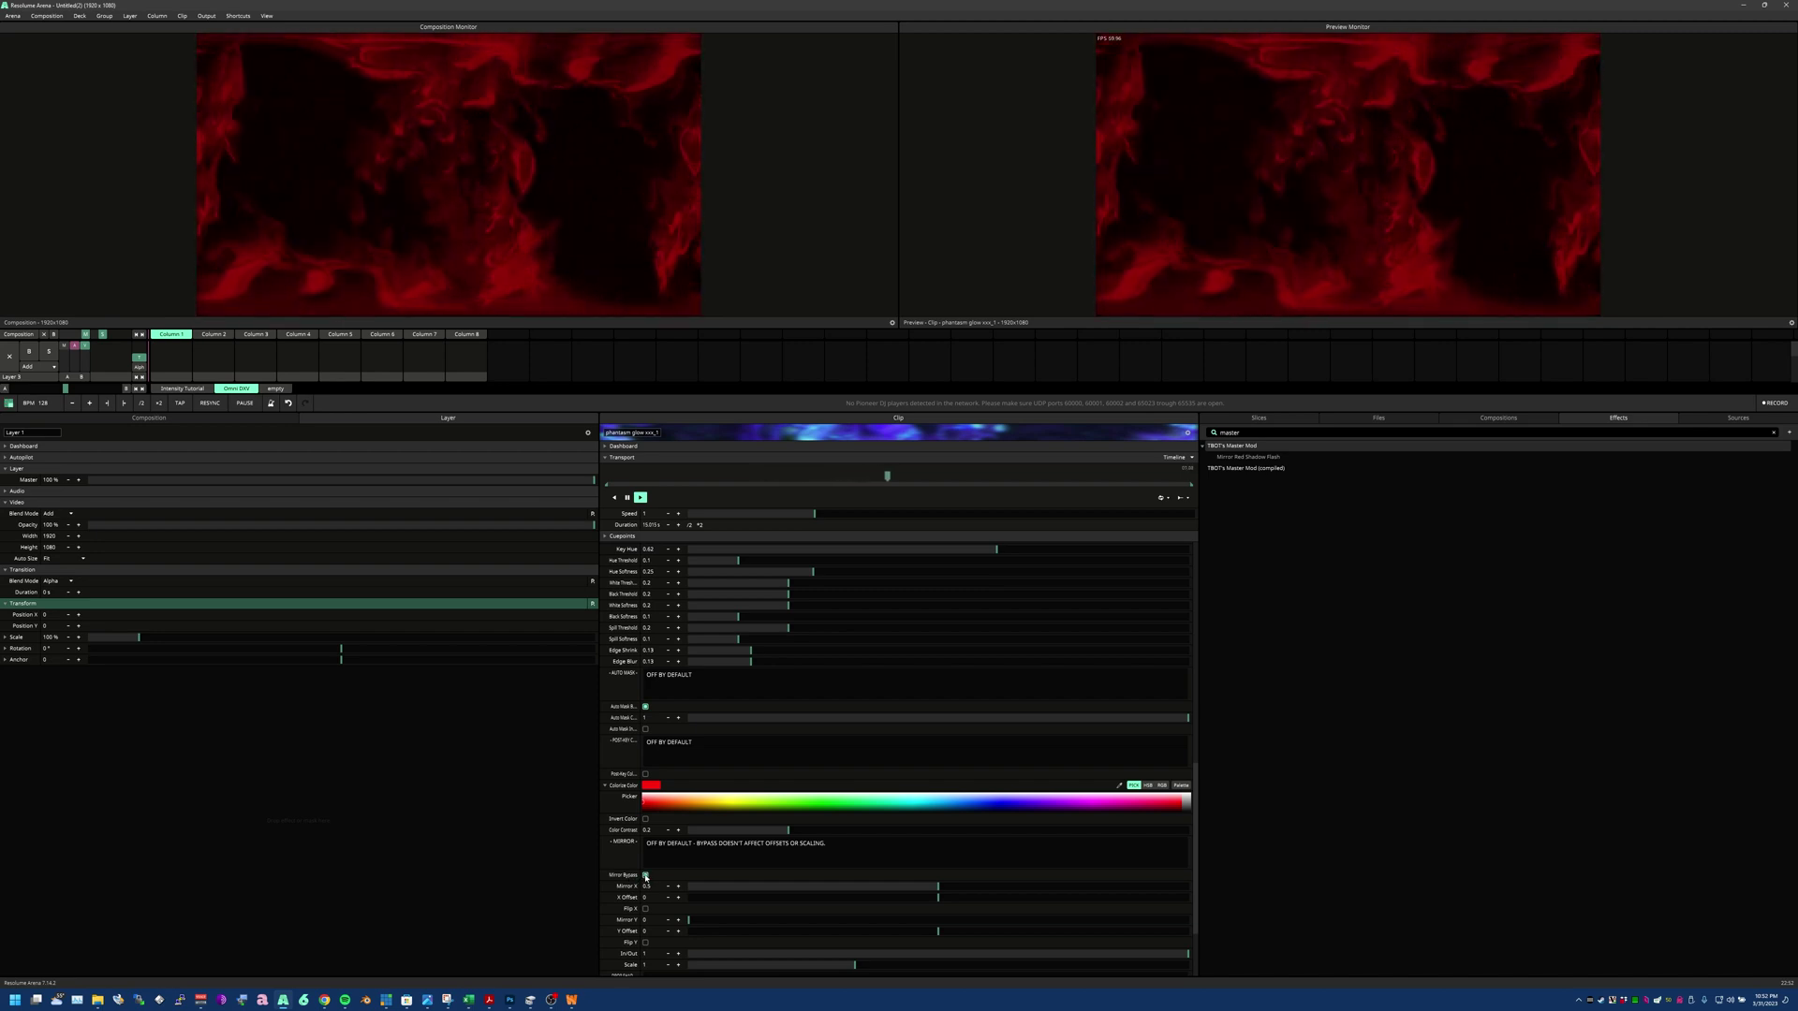
left_click(644, 876)
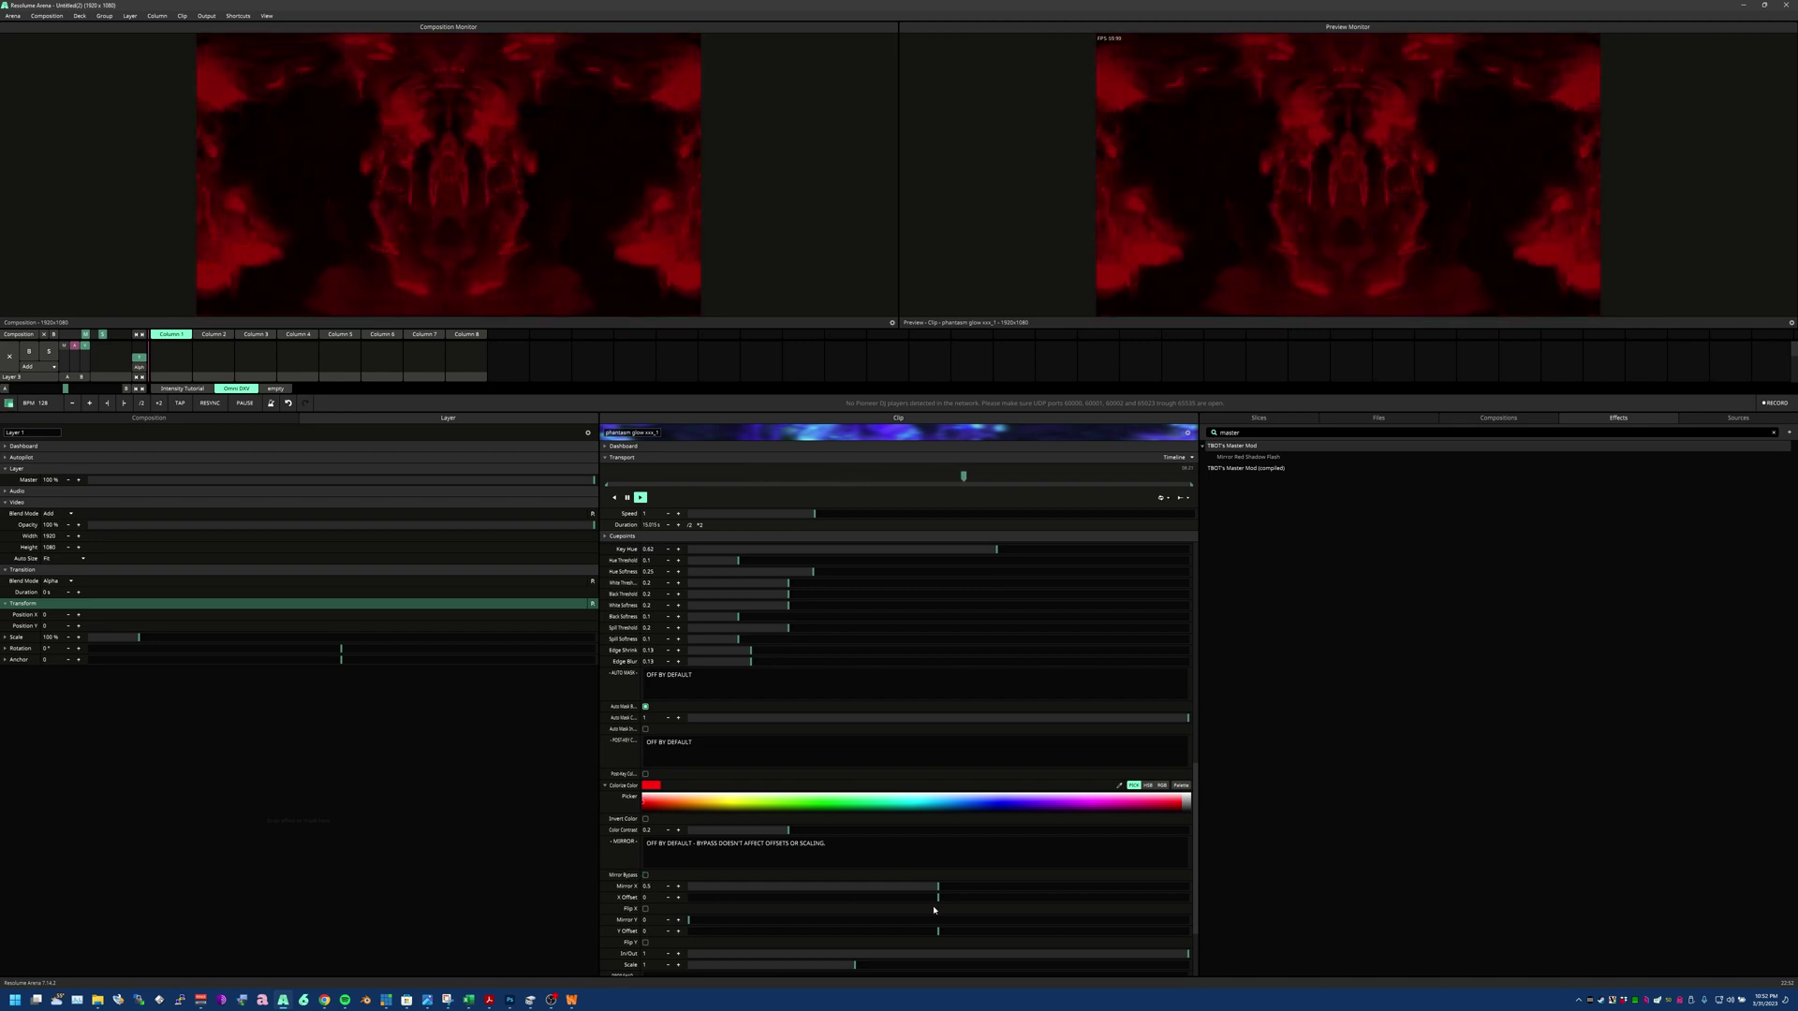
mouse_move(938, 898)
left_mouse_down()
mouse_move(1090, 898)
mouse_move(997, 897)
left_mouse_up()
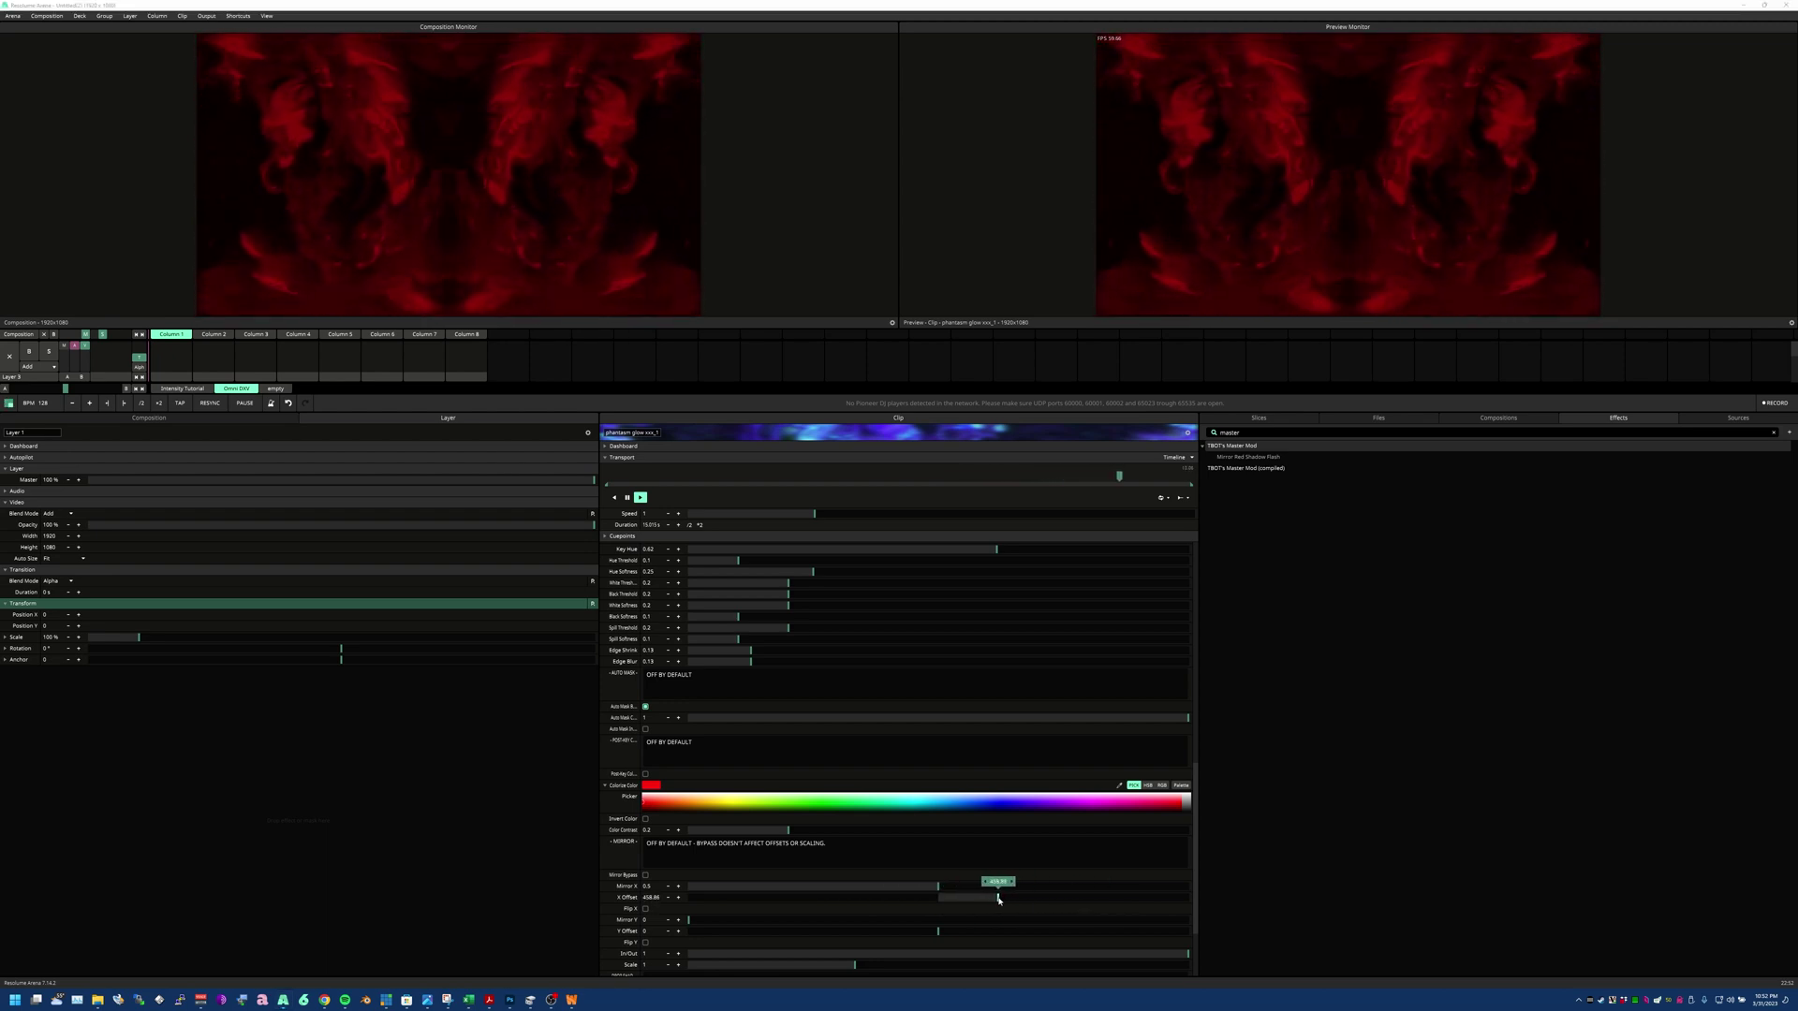
left_click_drag(999, 898, 1018, 900)
left_click(645, 911)
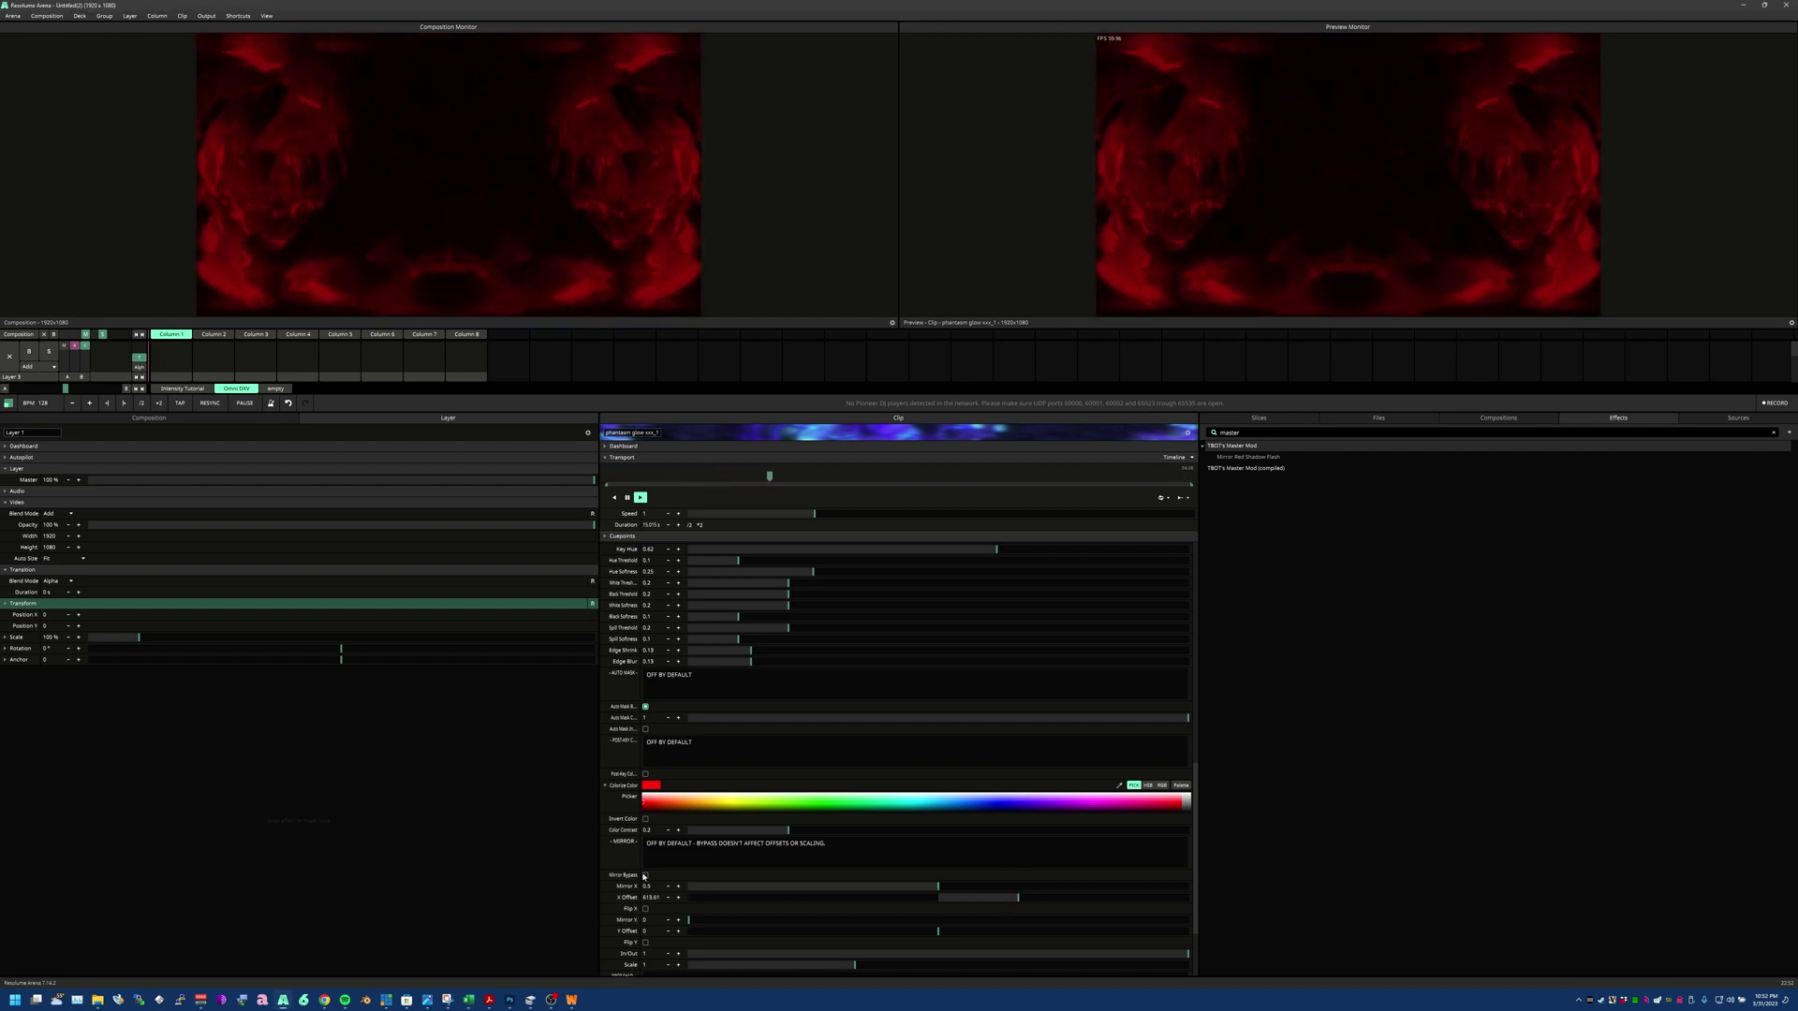
left_click(644, 877)
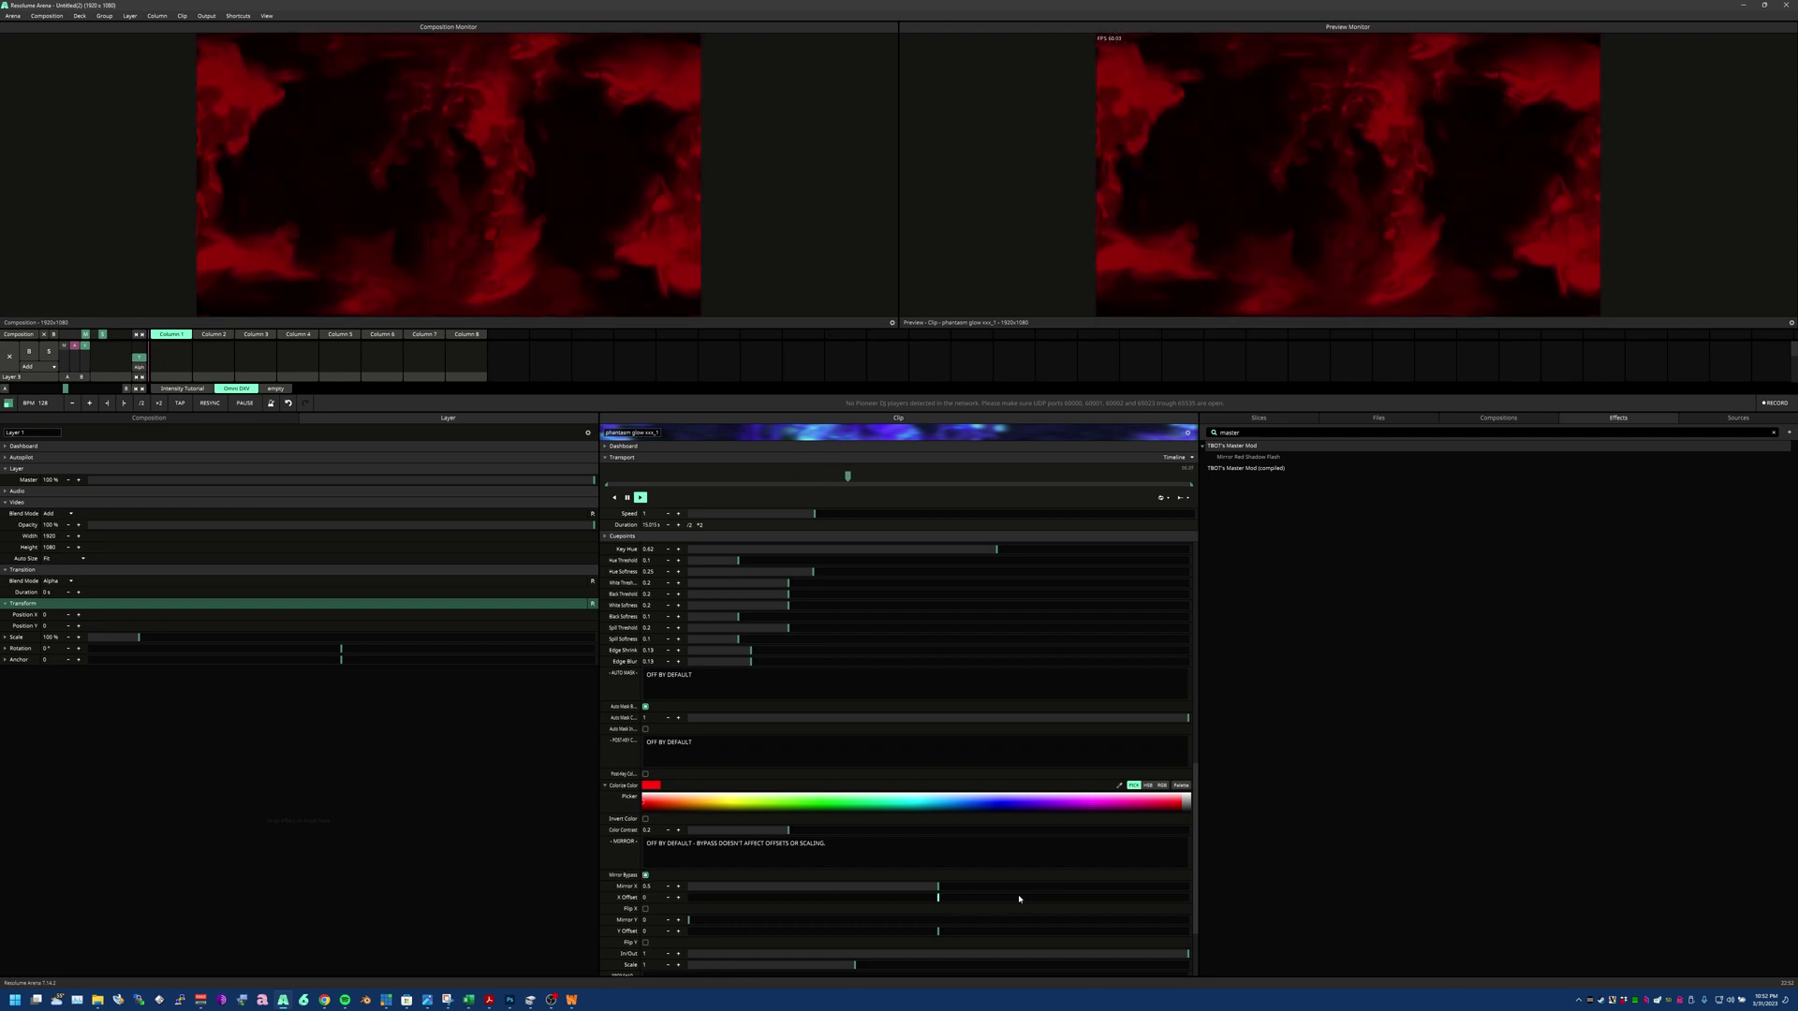
scroll(645, 885, "down", 3)
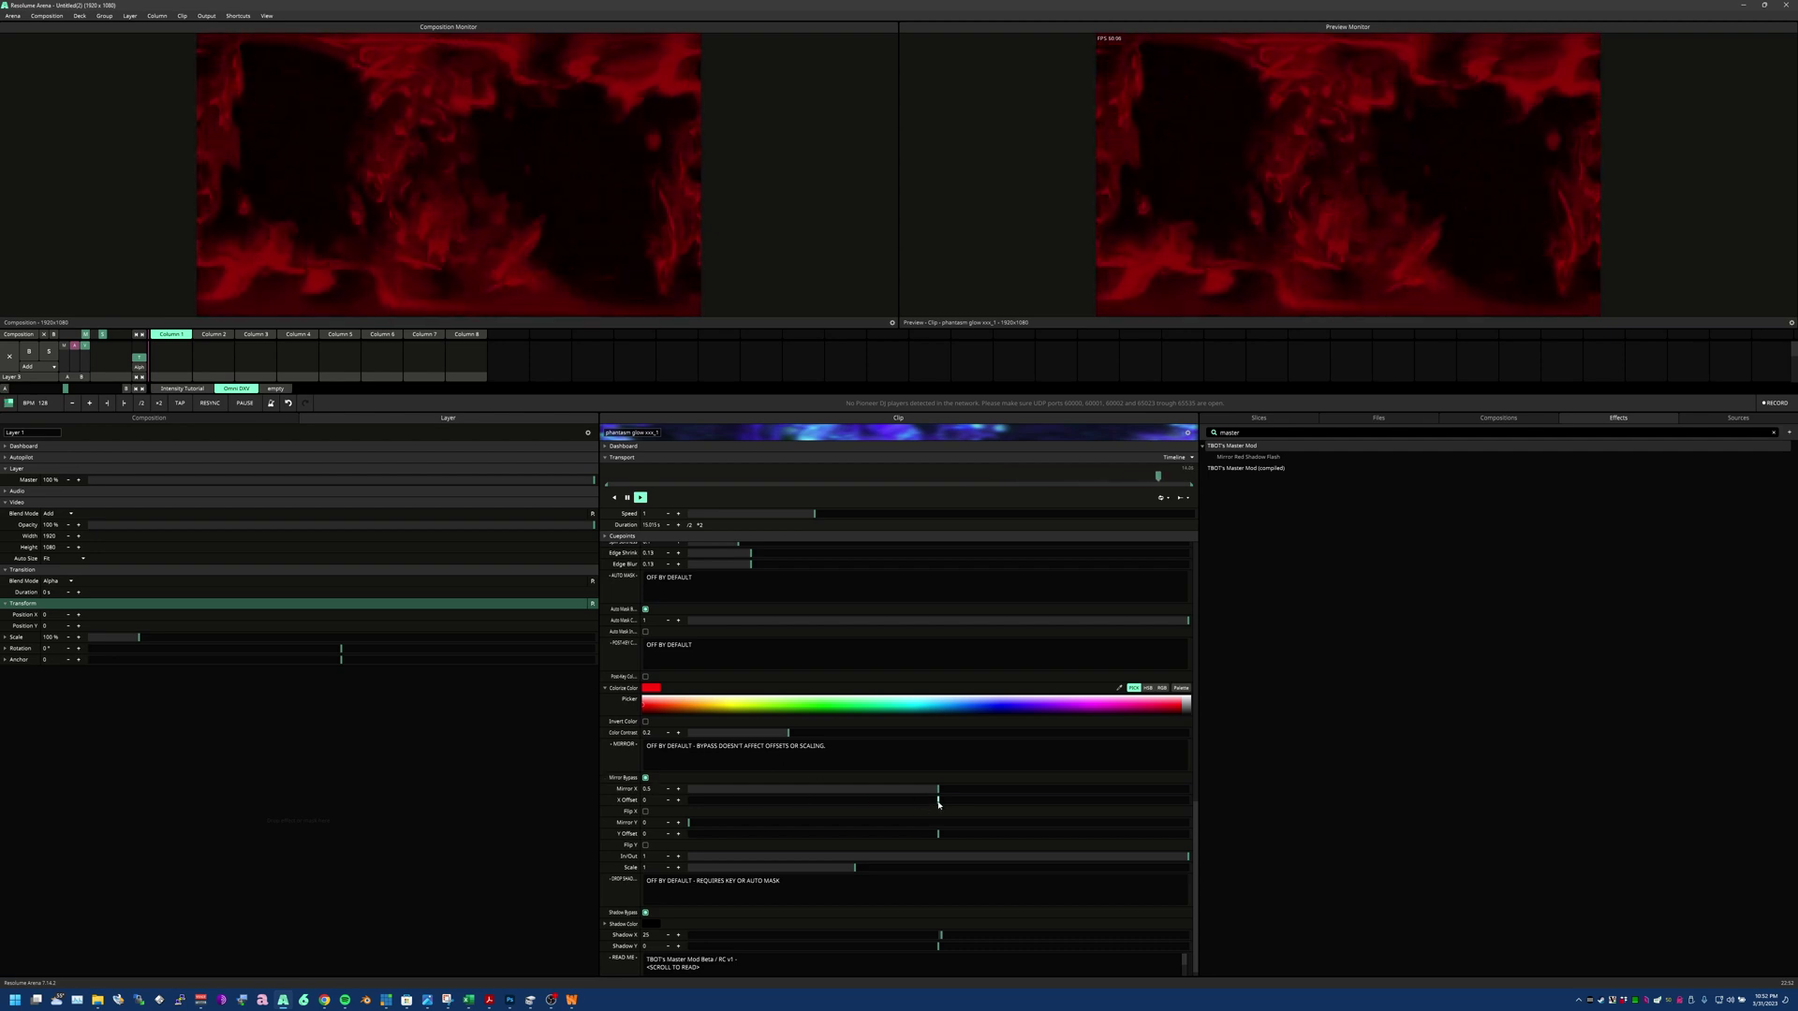
mouse_move(938, 800)
left_mouse_down()
mouse_move(836, 803)
mouse_move(1026, 800)
left_mouse_up()
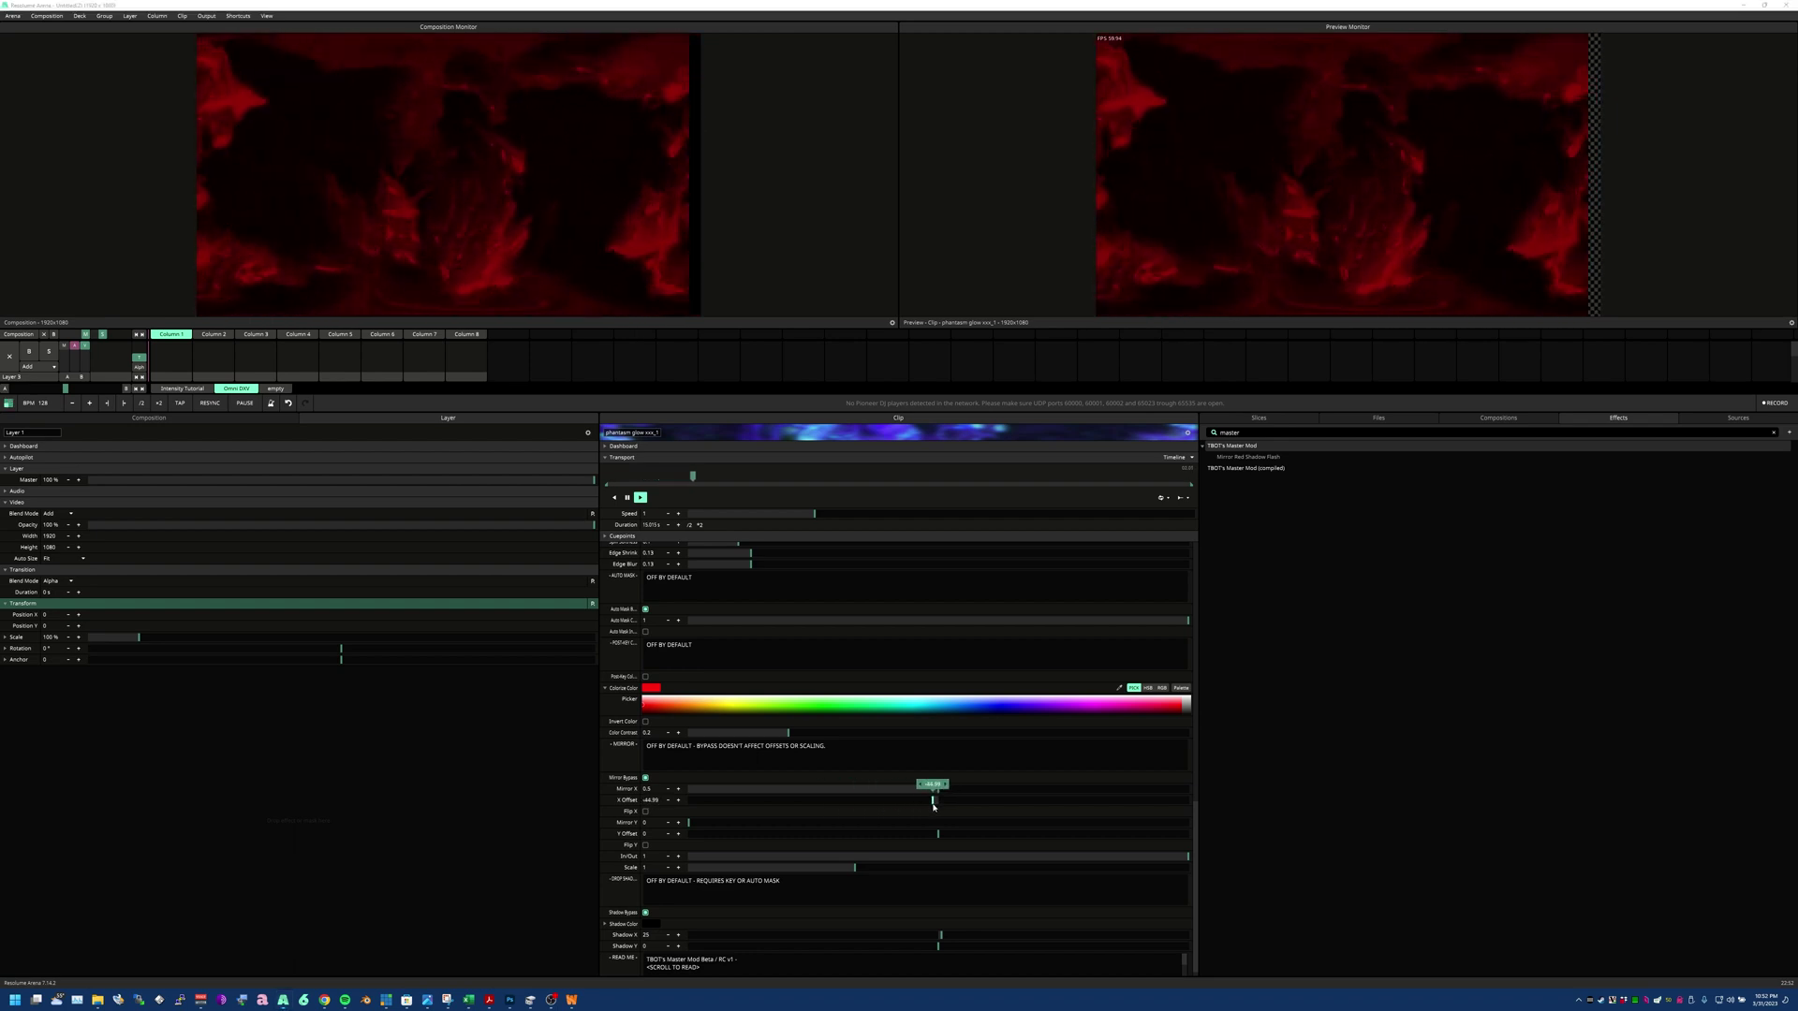
right_click(1027, 801)
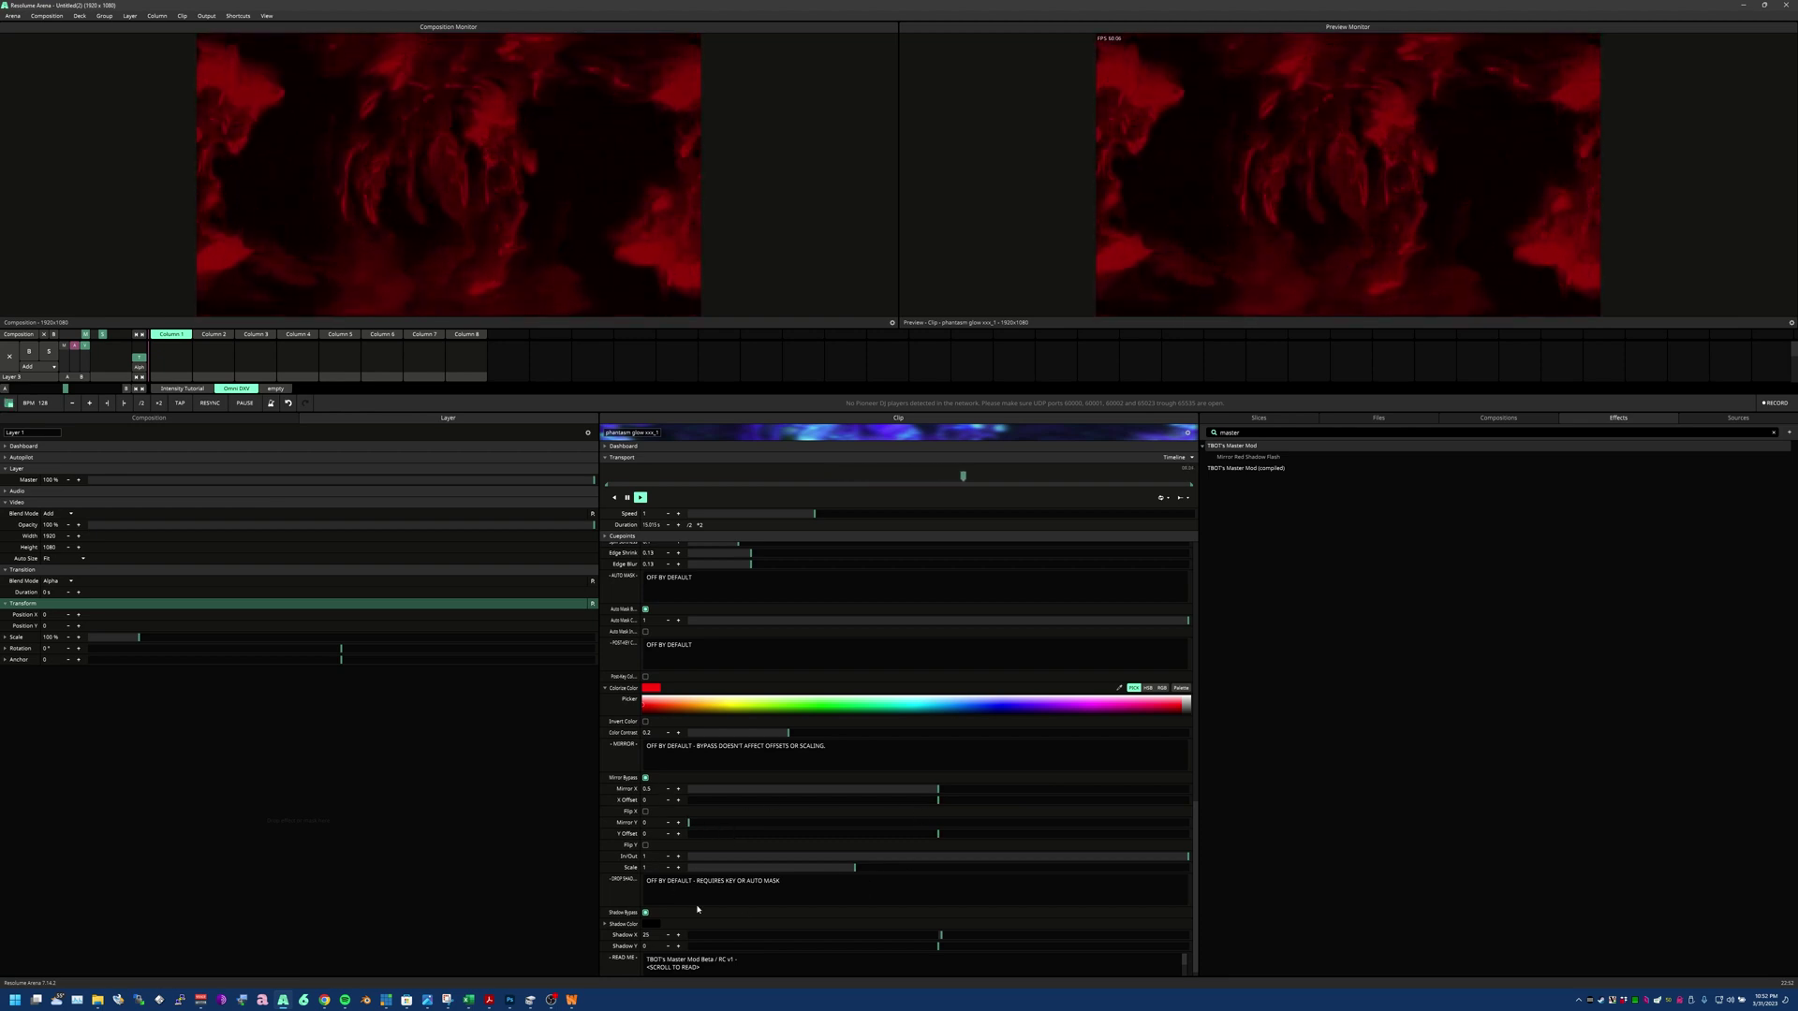
Step: Turn on Auto Mask, enable the drop shadow, and set its colour to yellow
left_click(645, 610)
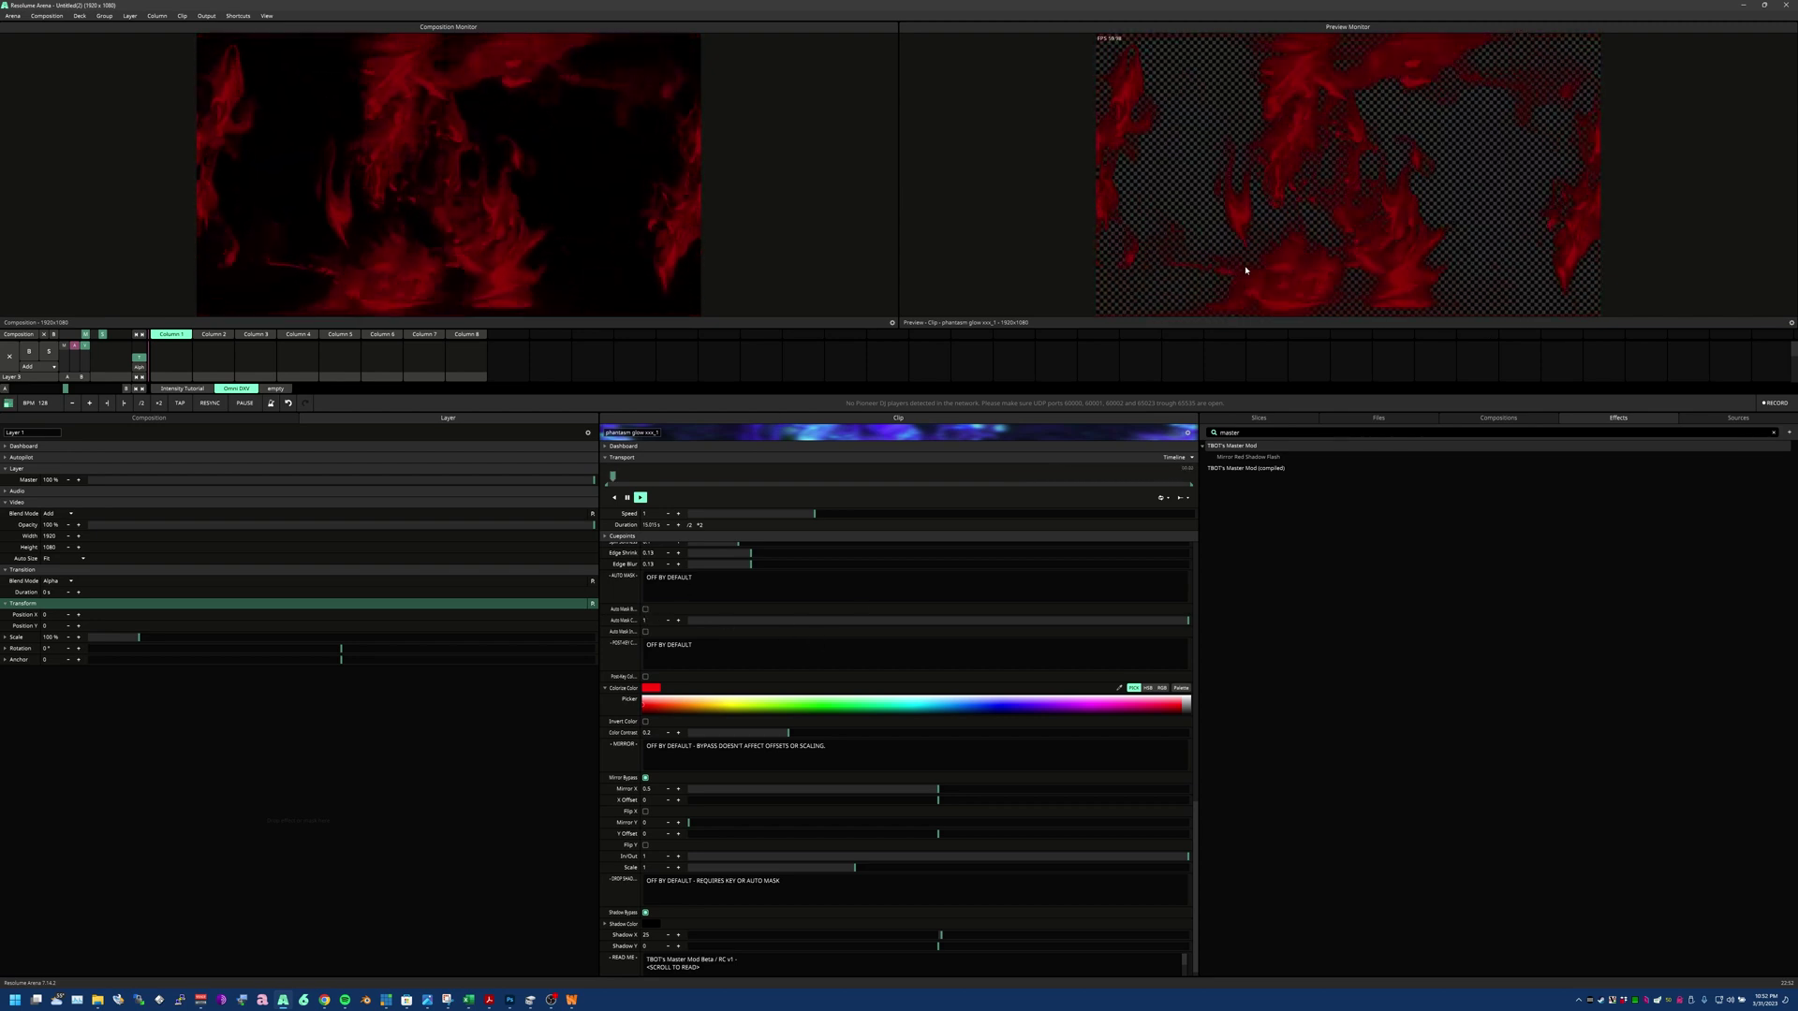
left_click(646, 913)
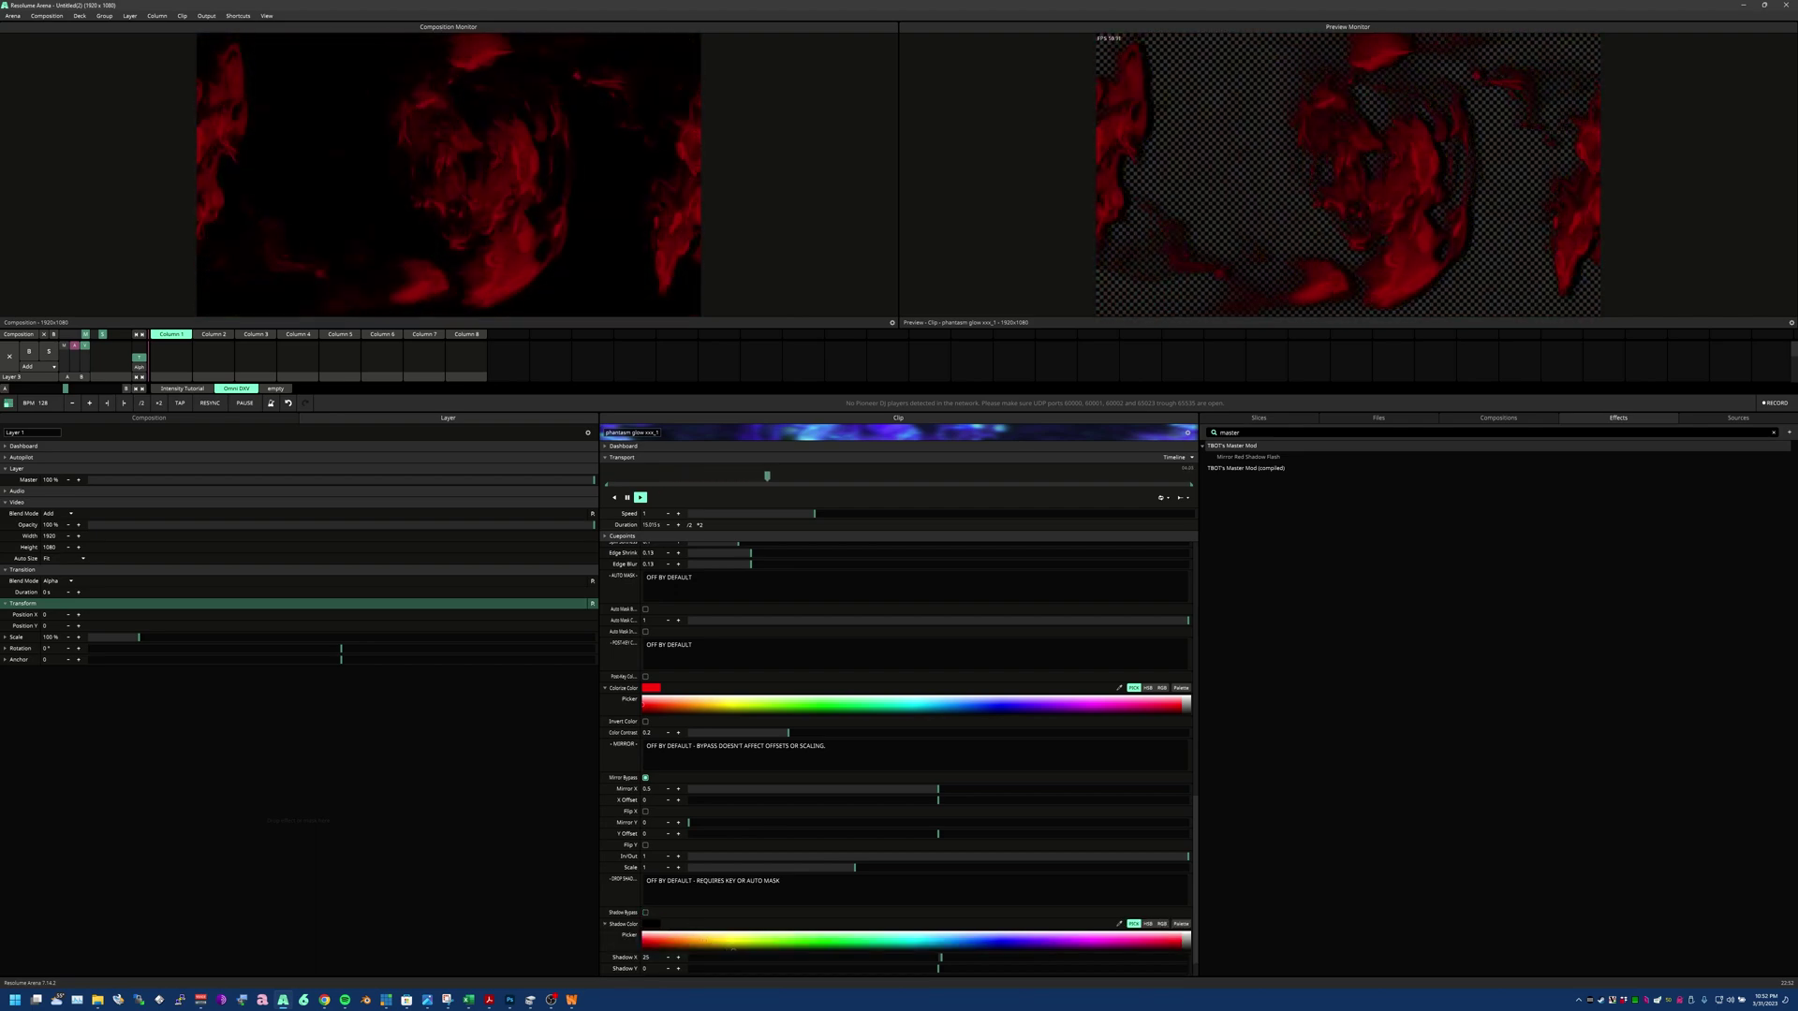
left_click(731, 940)
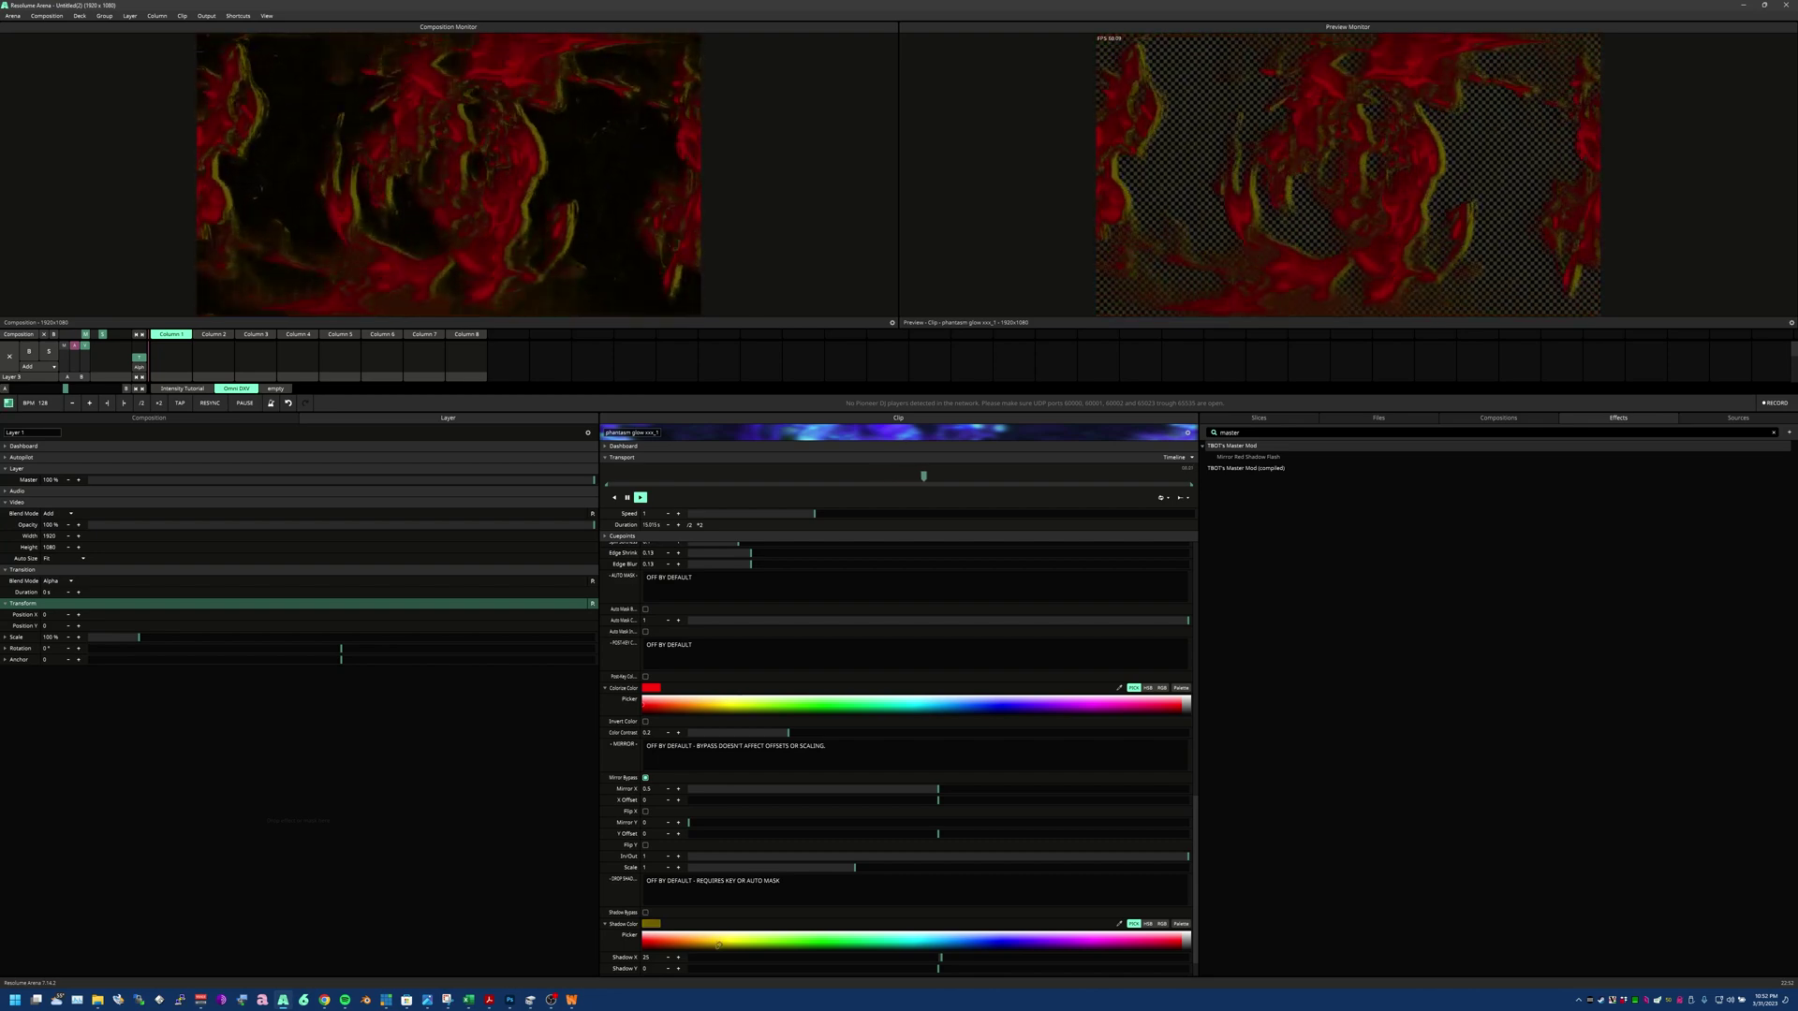
scroll(752, 903, "down", 1)
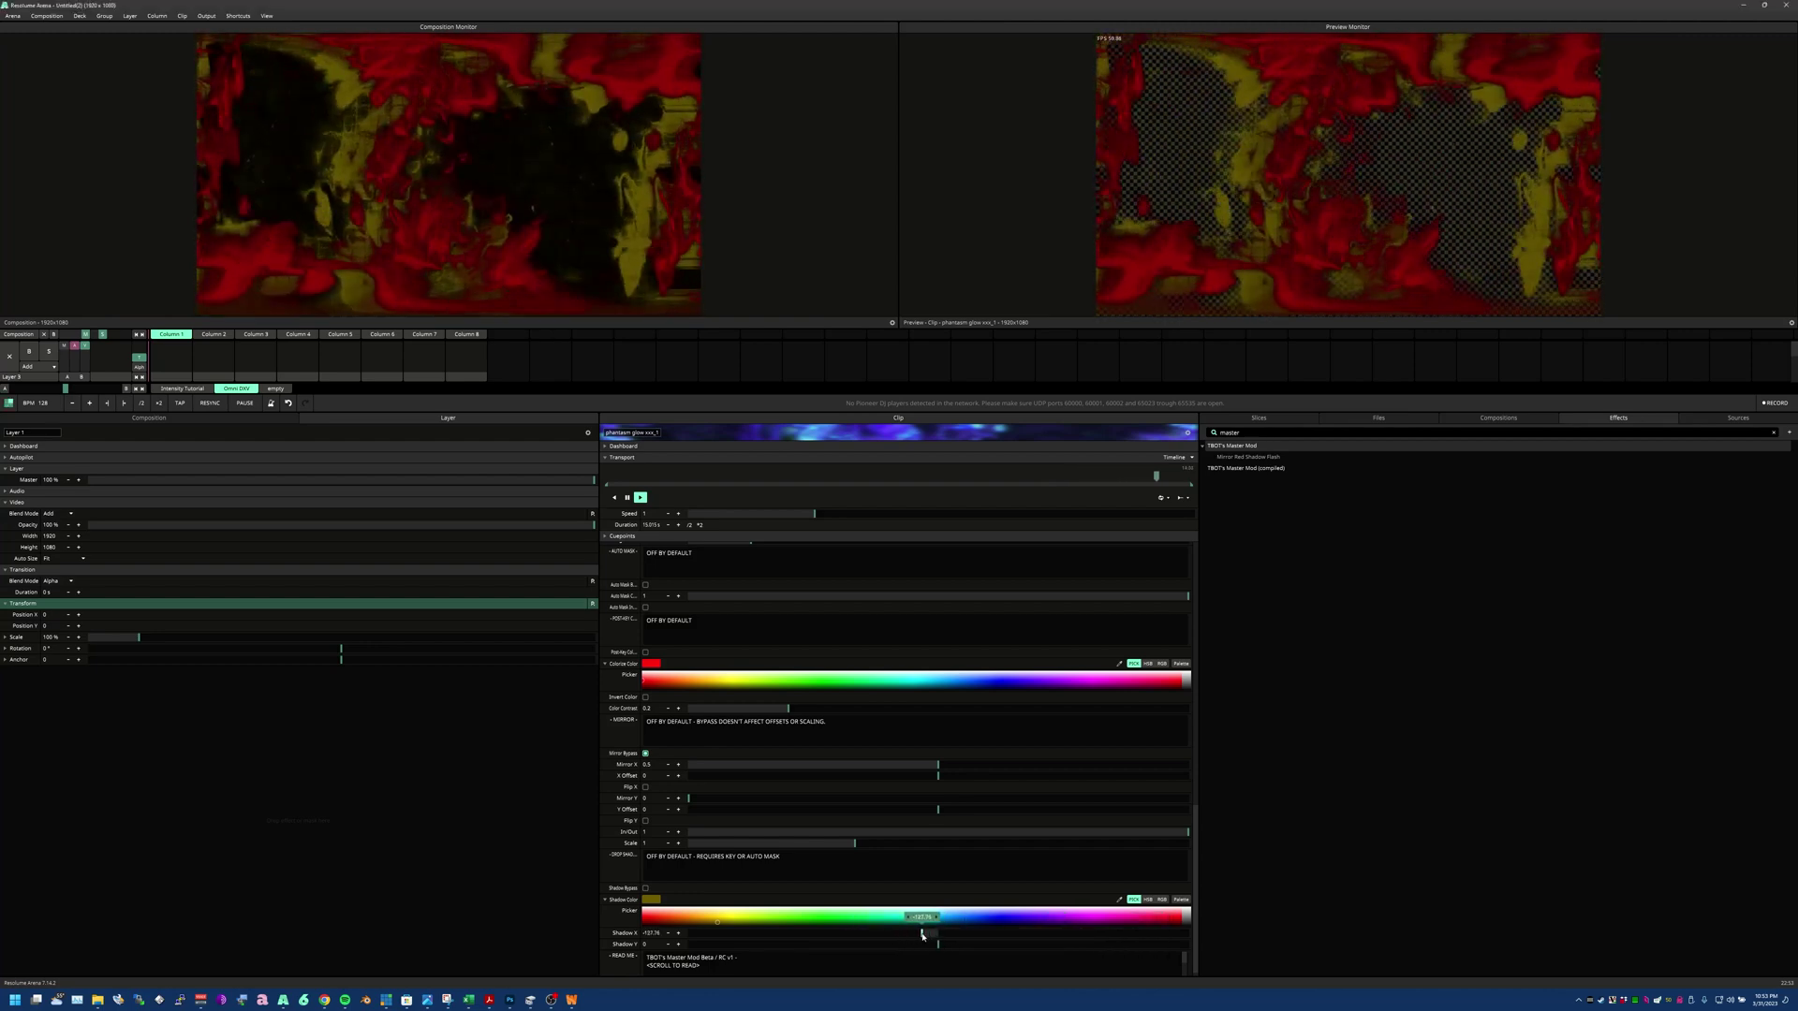
scroll(904, 932, "down", 1)
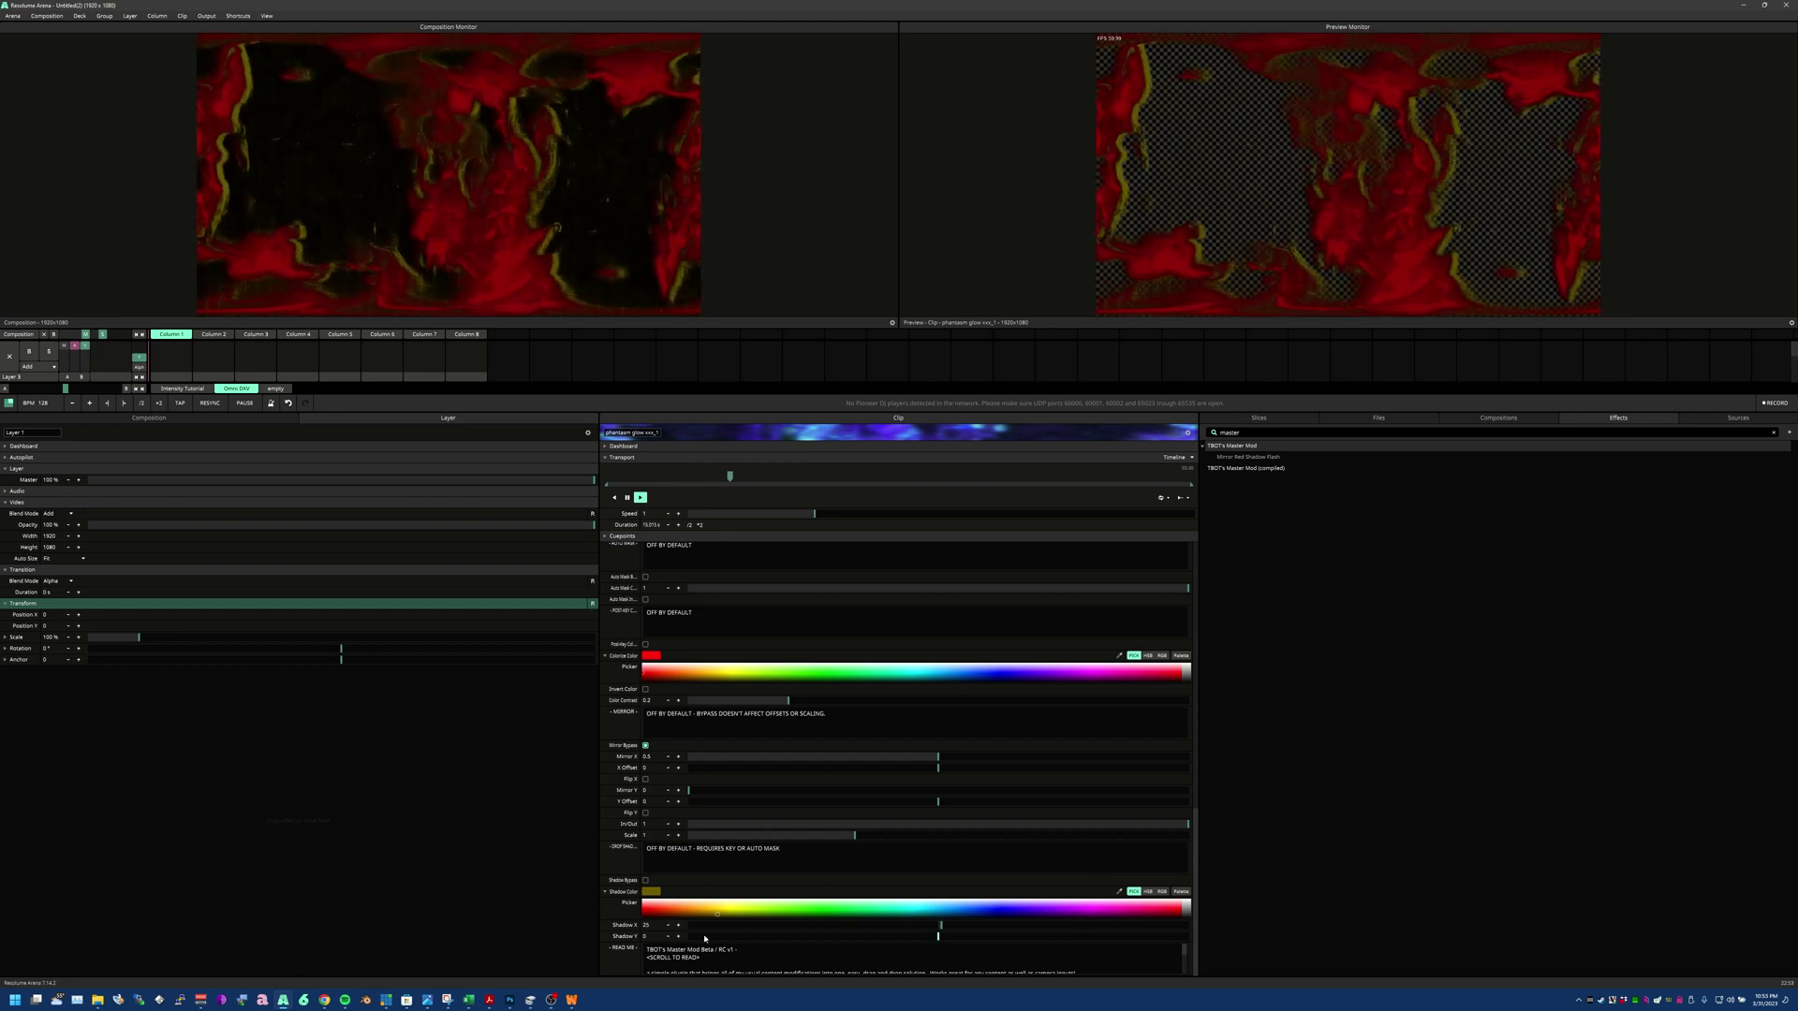
scroll(902, 932, "up", 3)
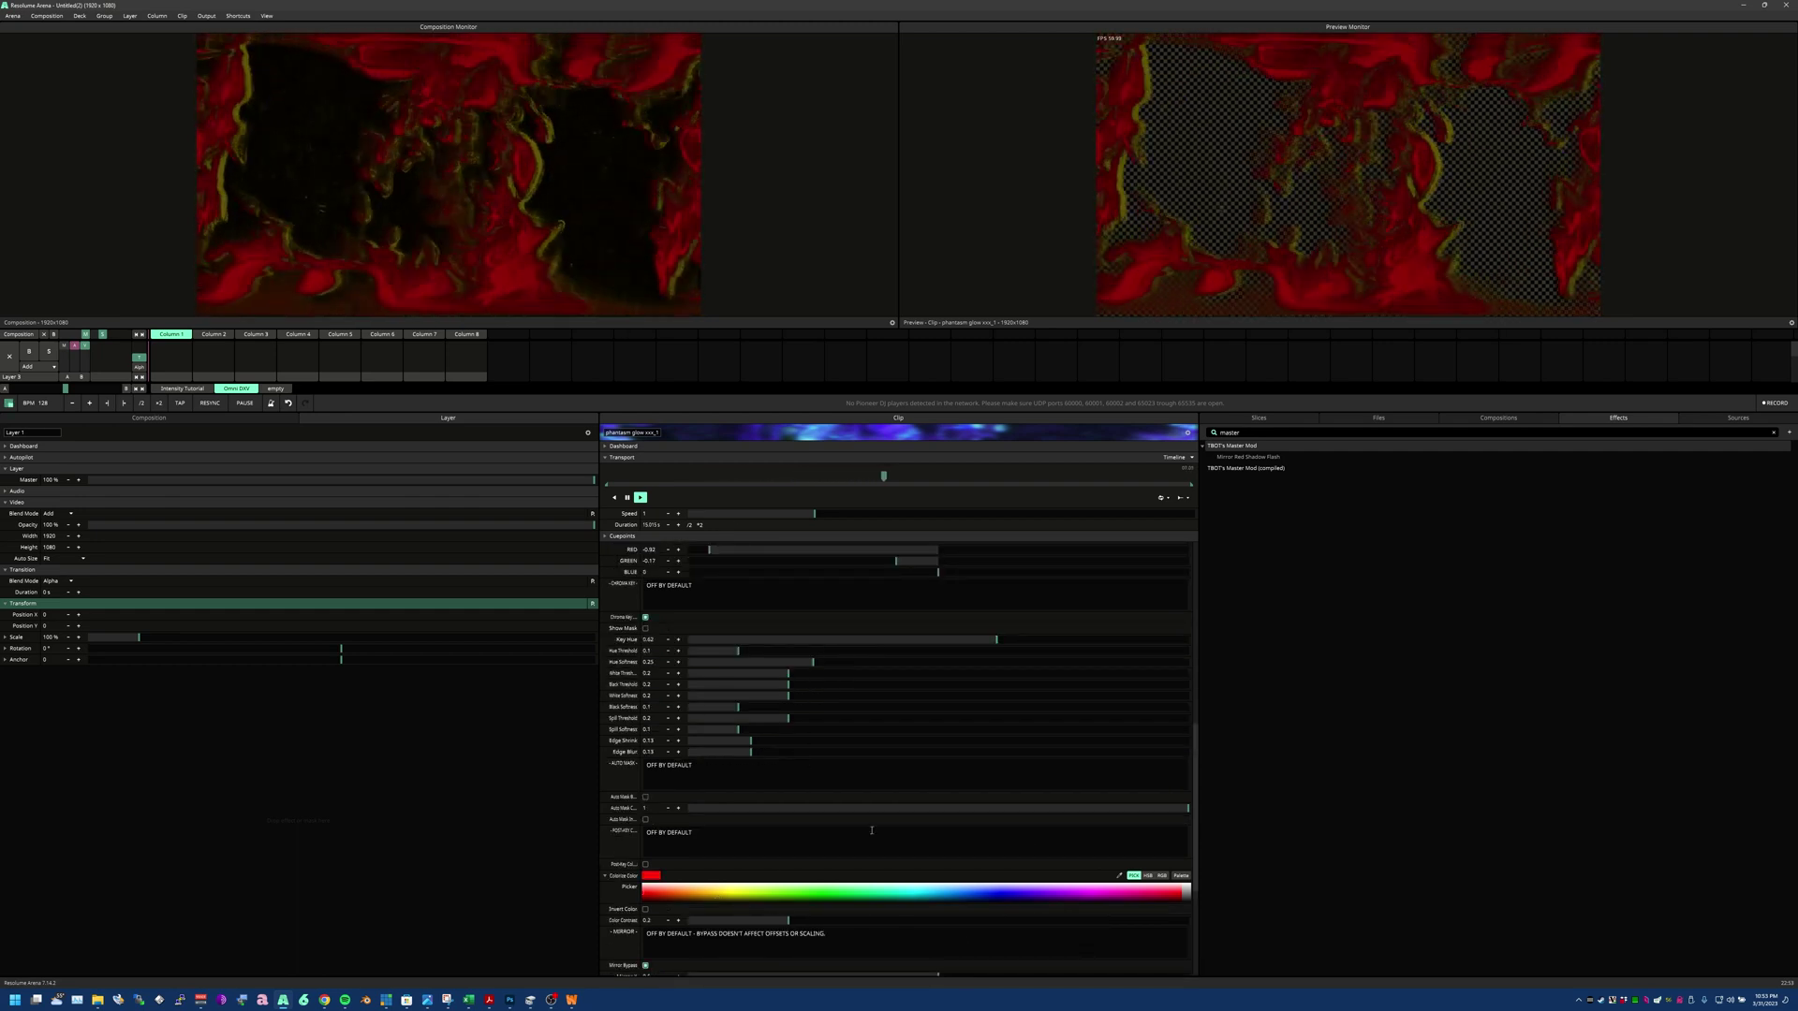
scroll(901, 642, "down", 5)
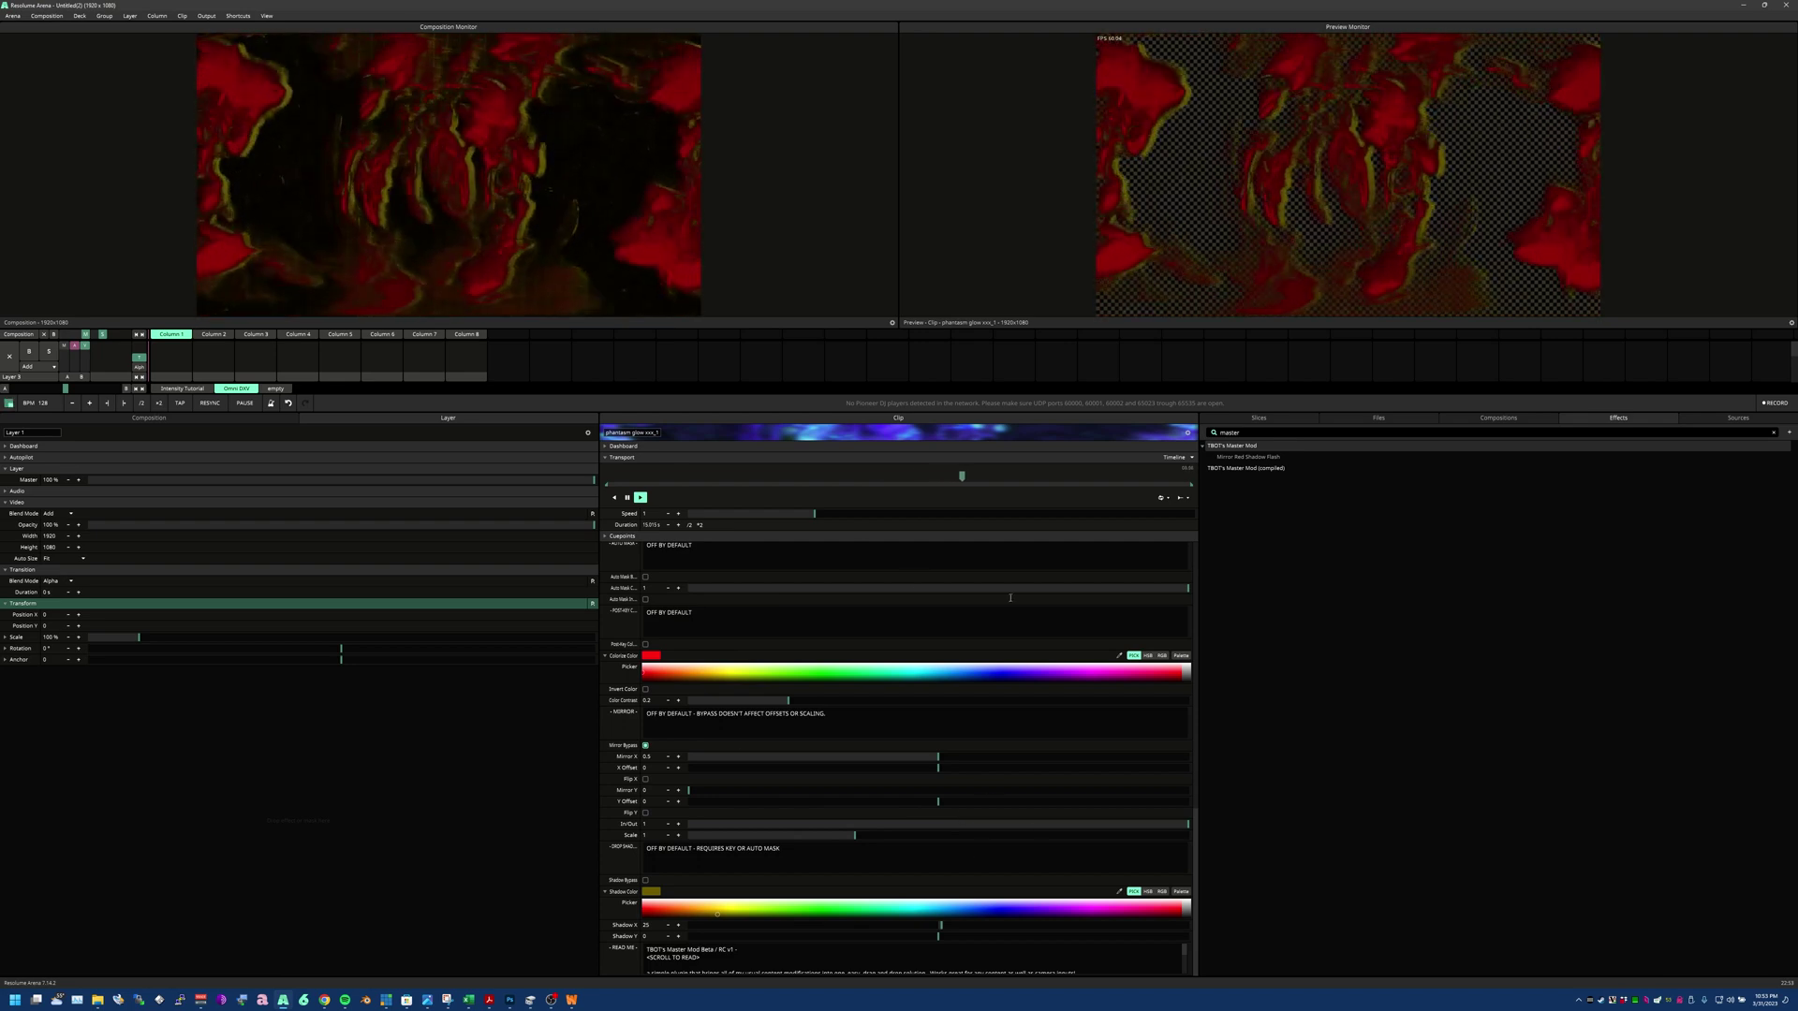
scroll(911, 581, "up", 5)
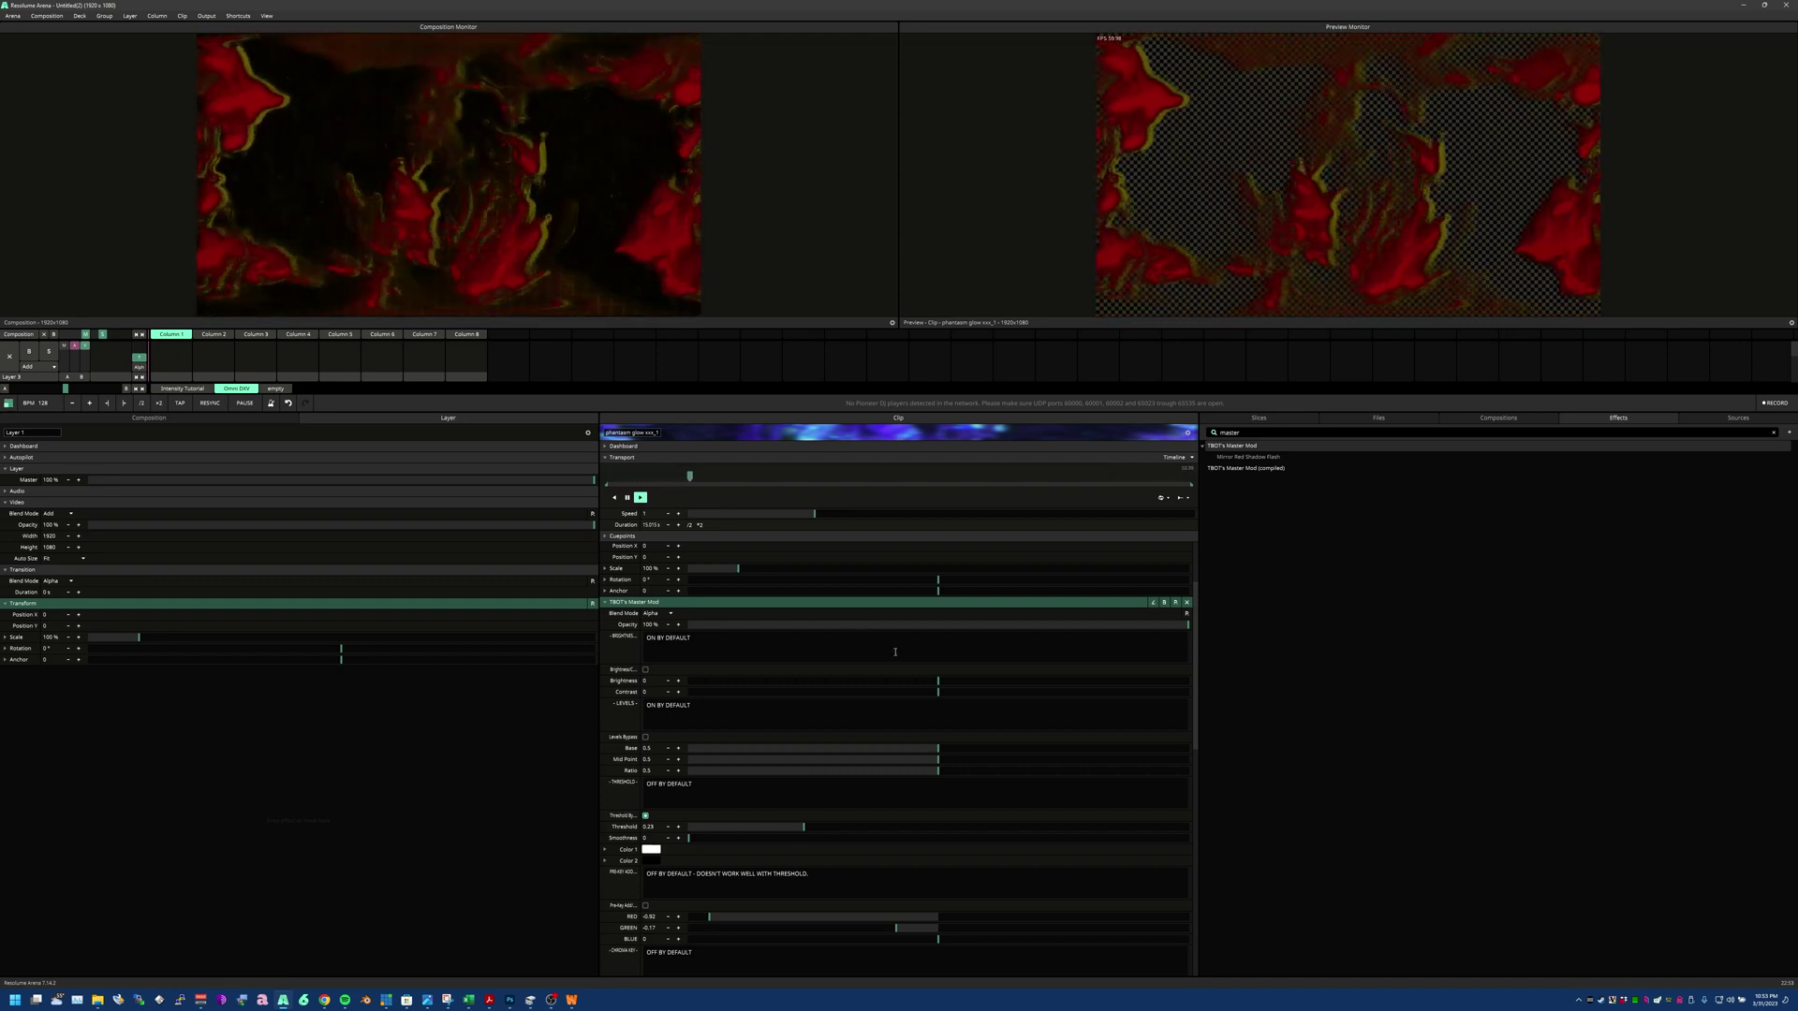
scroll(843, 669, "down", 5)
scroll(845, 671, "down", 4)
scroll(871, 731, "up", 4)
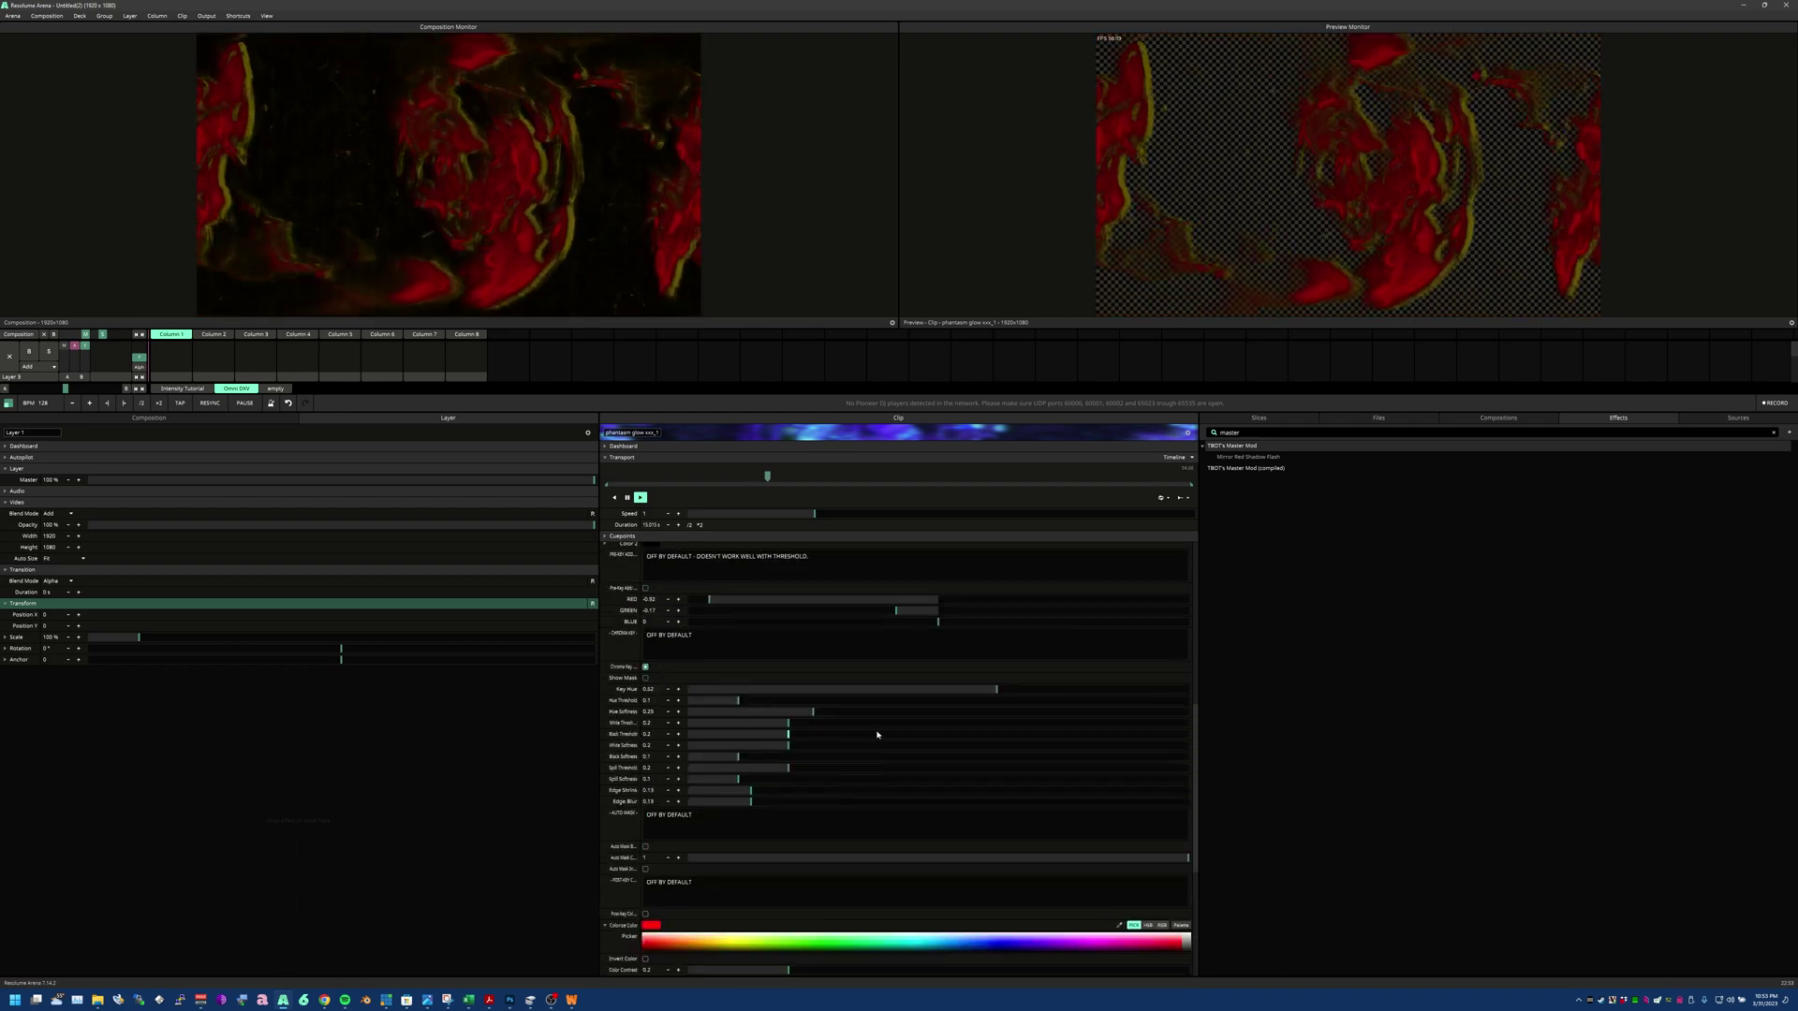
scroll(1021, 798, "up", 5)
scroll(1020, 797, "down", 4)
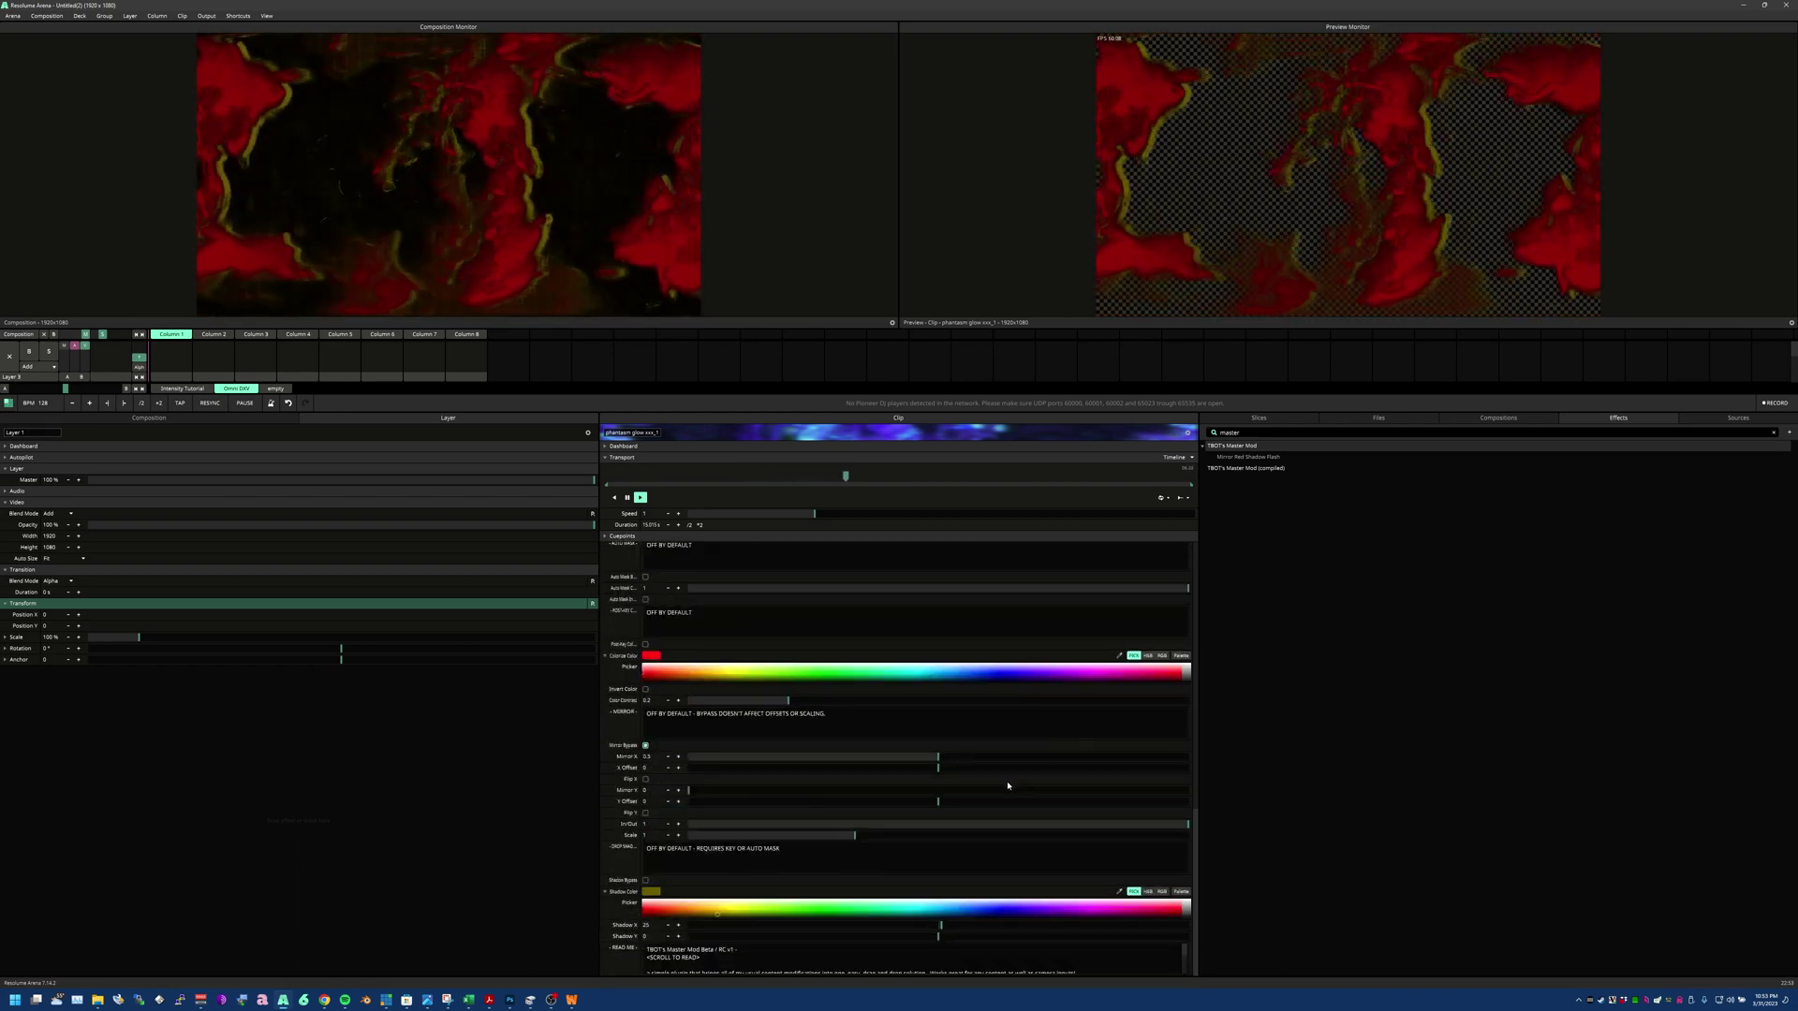
scroll(866, 604, "up", 8)
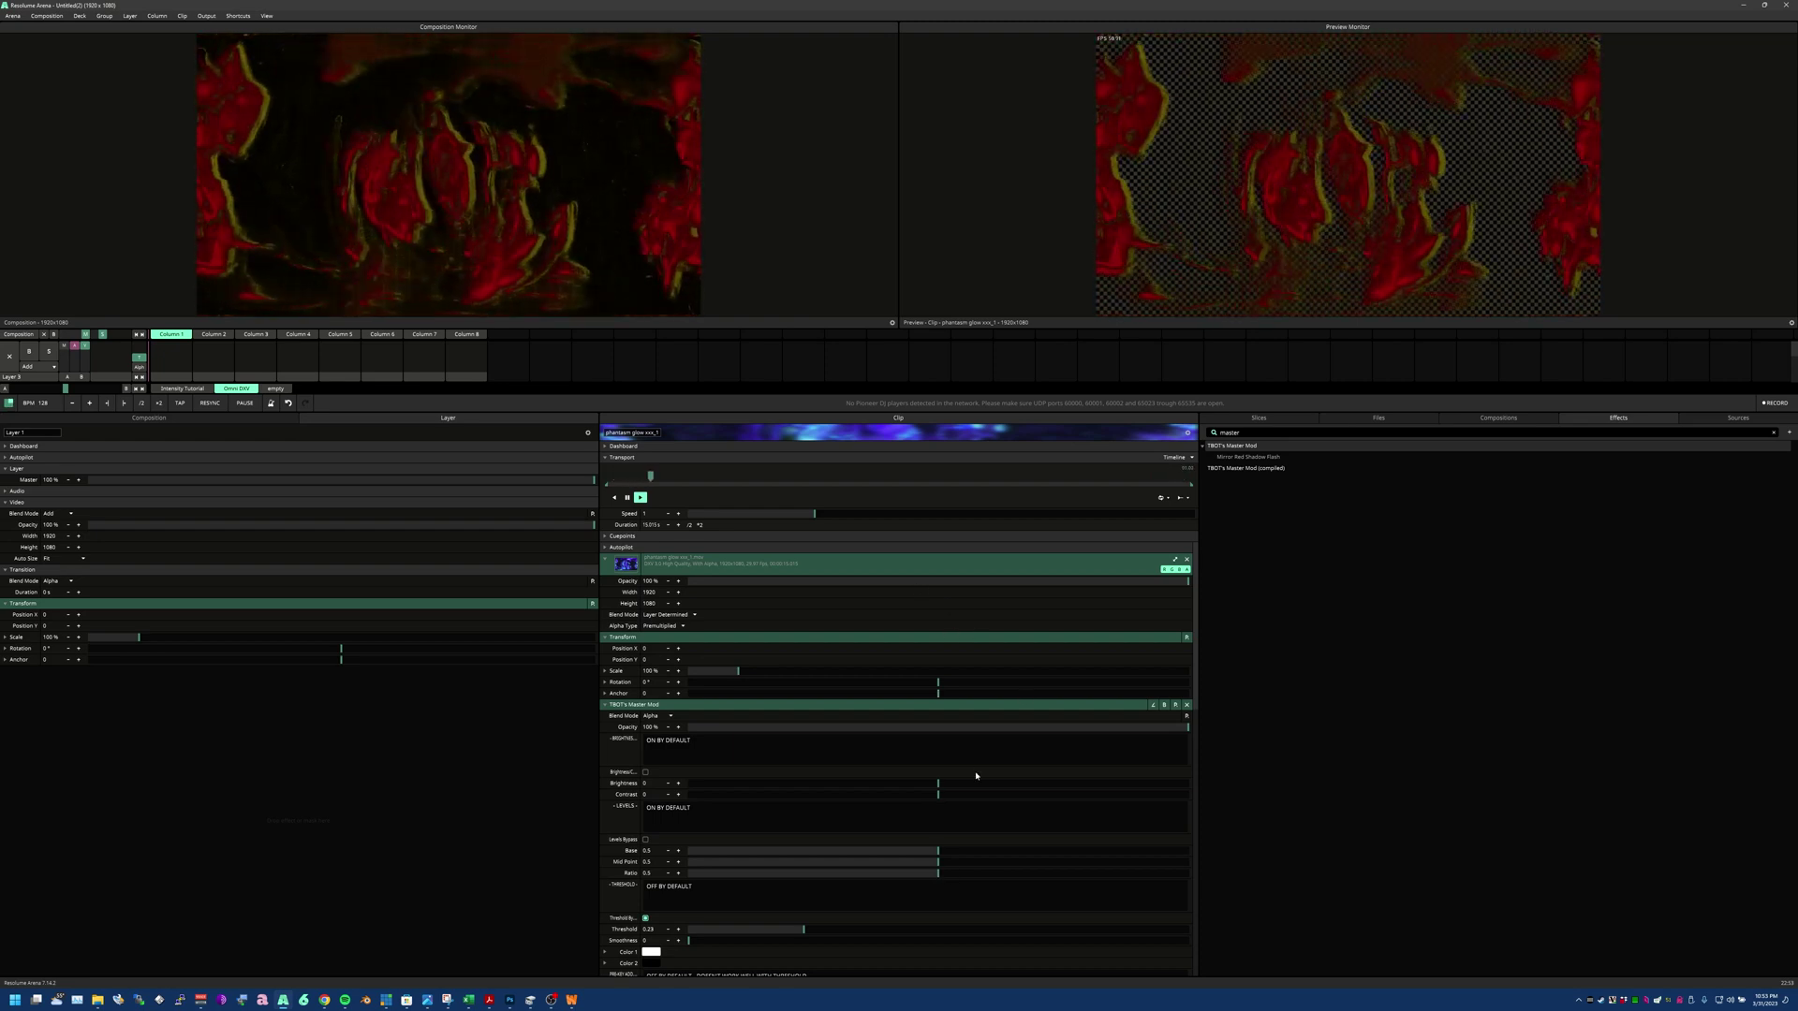
scroll(976, 776, "down", 5)
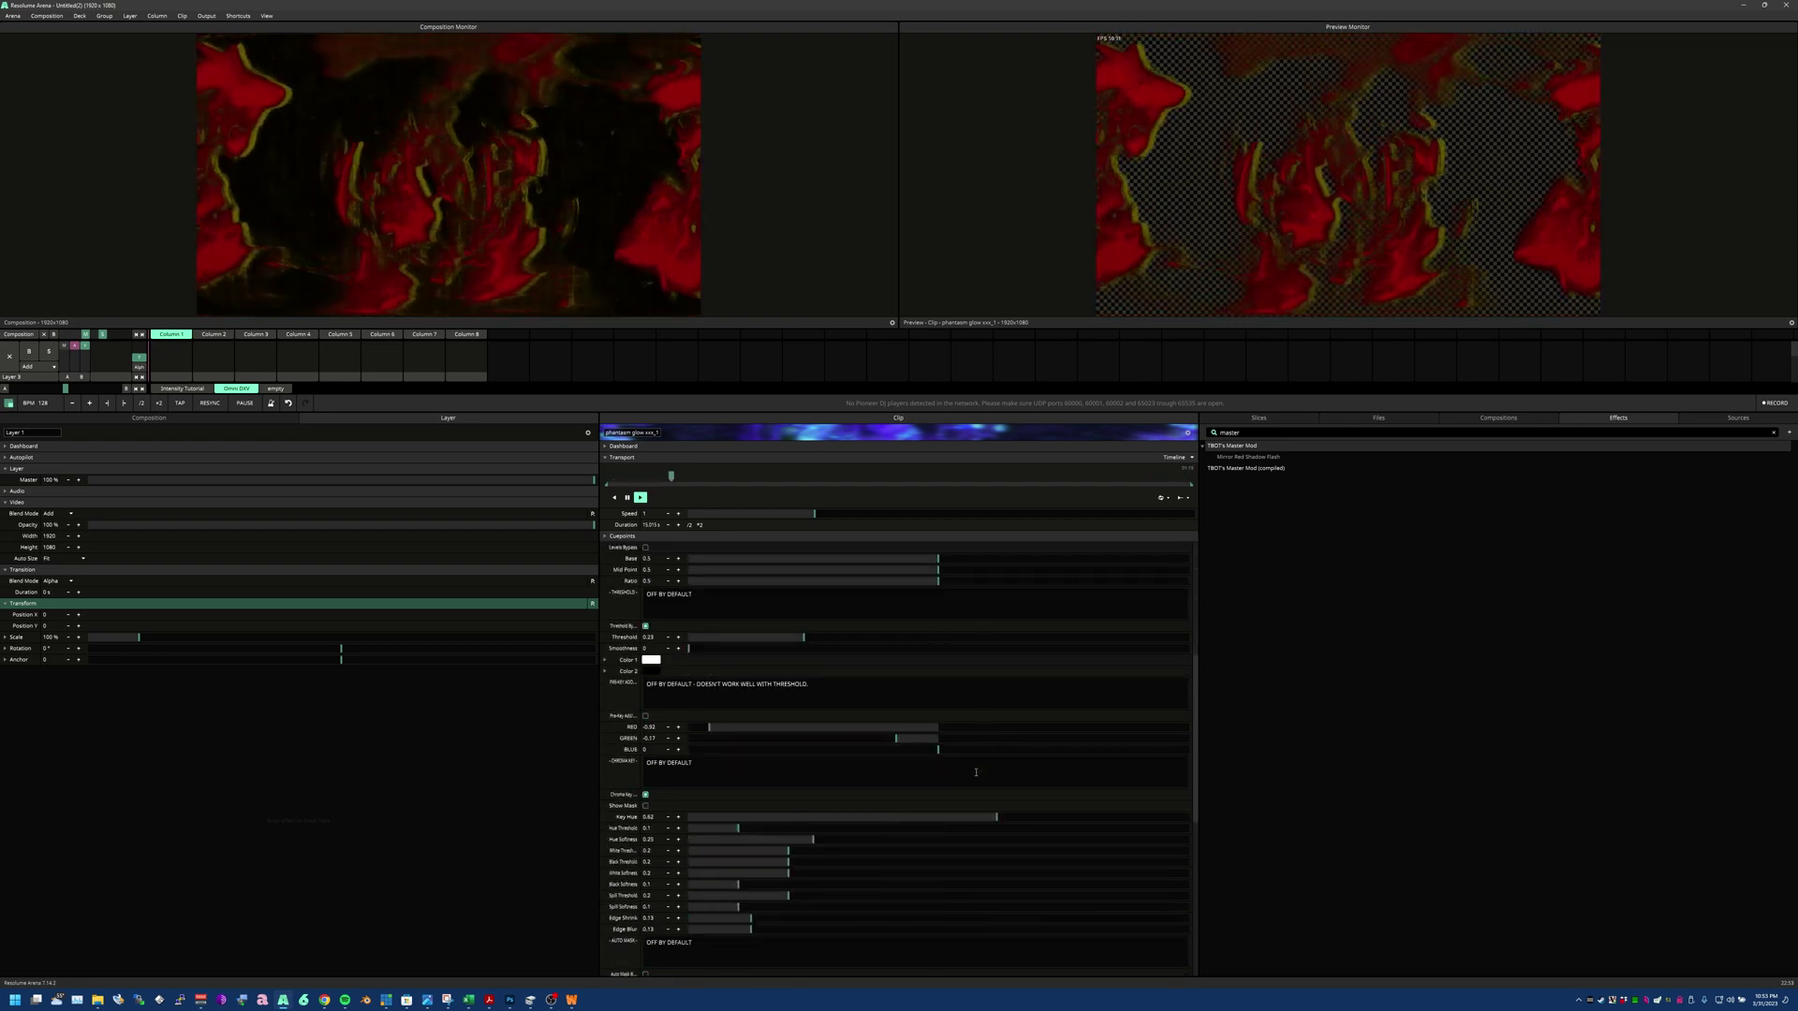
Step: Enable the Master Mod threshold on the red flames and lower its level
left_click(647, 626)
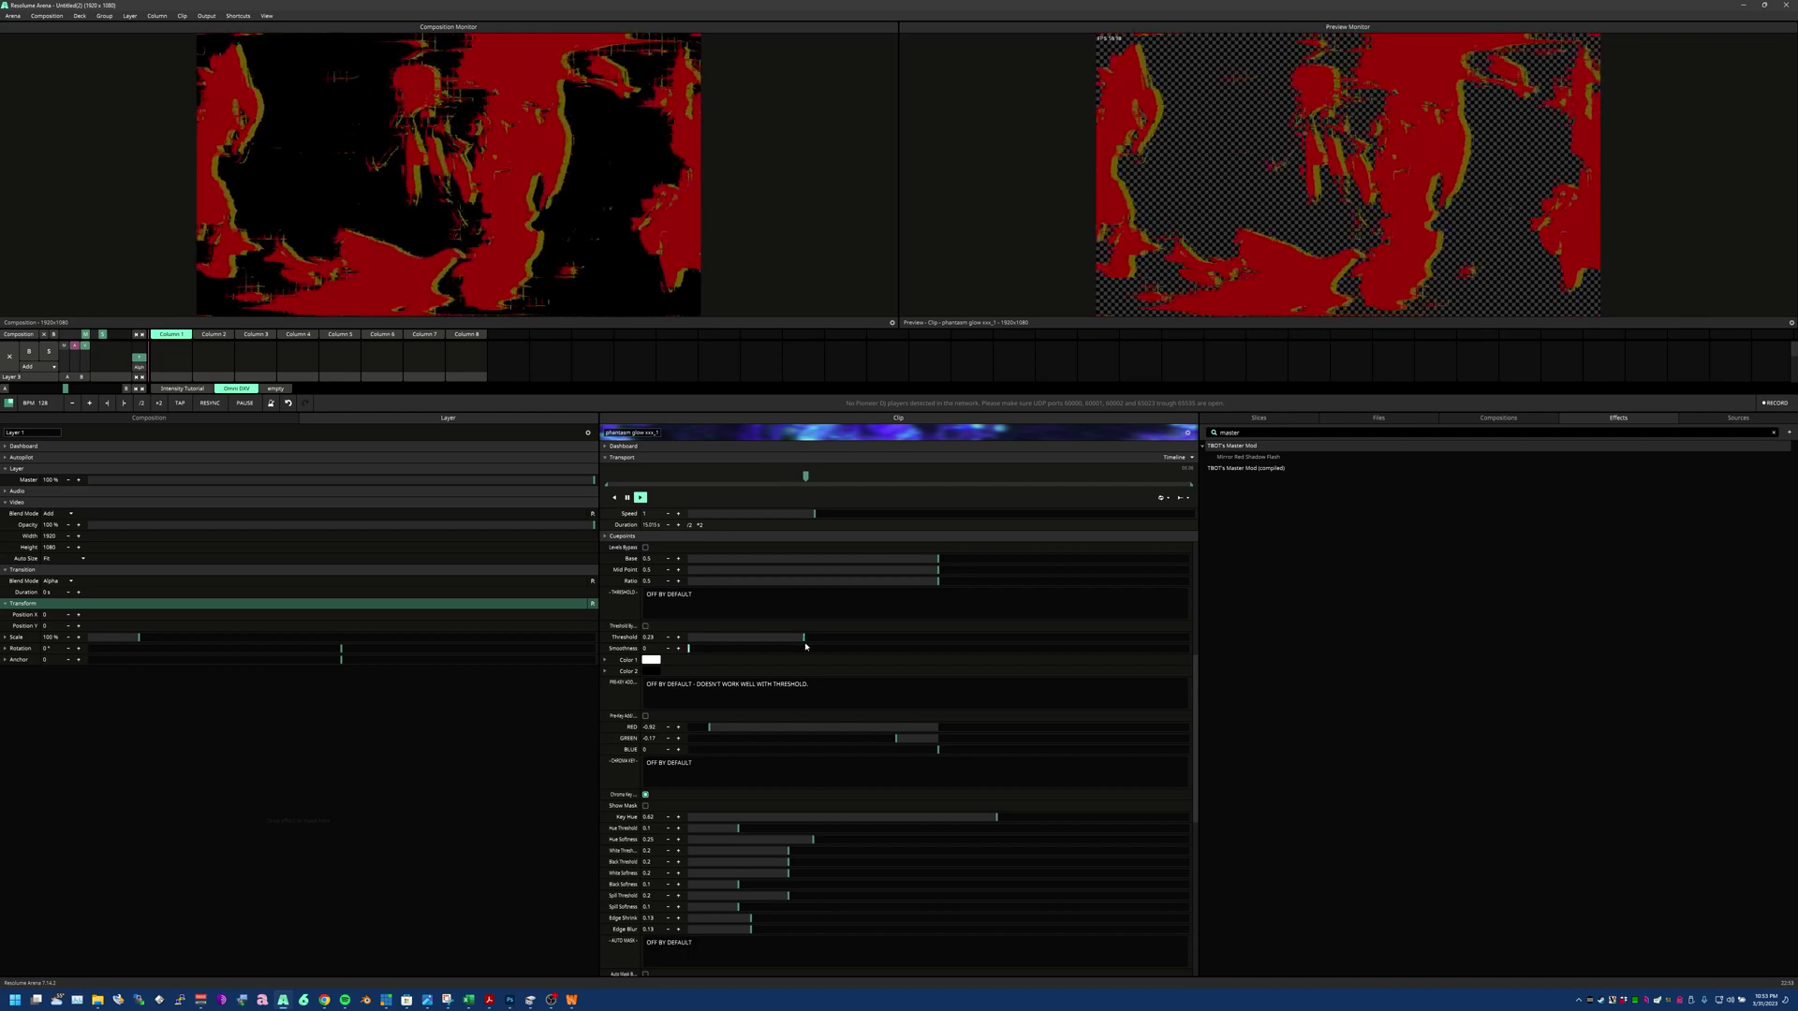
left_click_drag(805, 640, 755, 639)
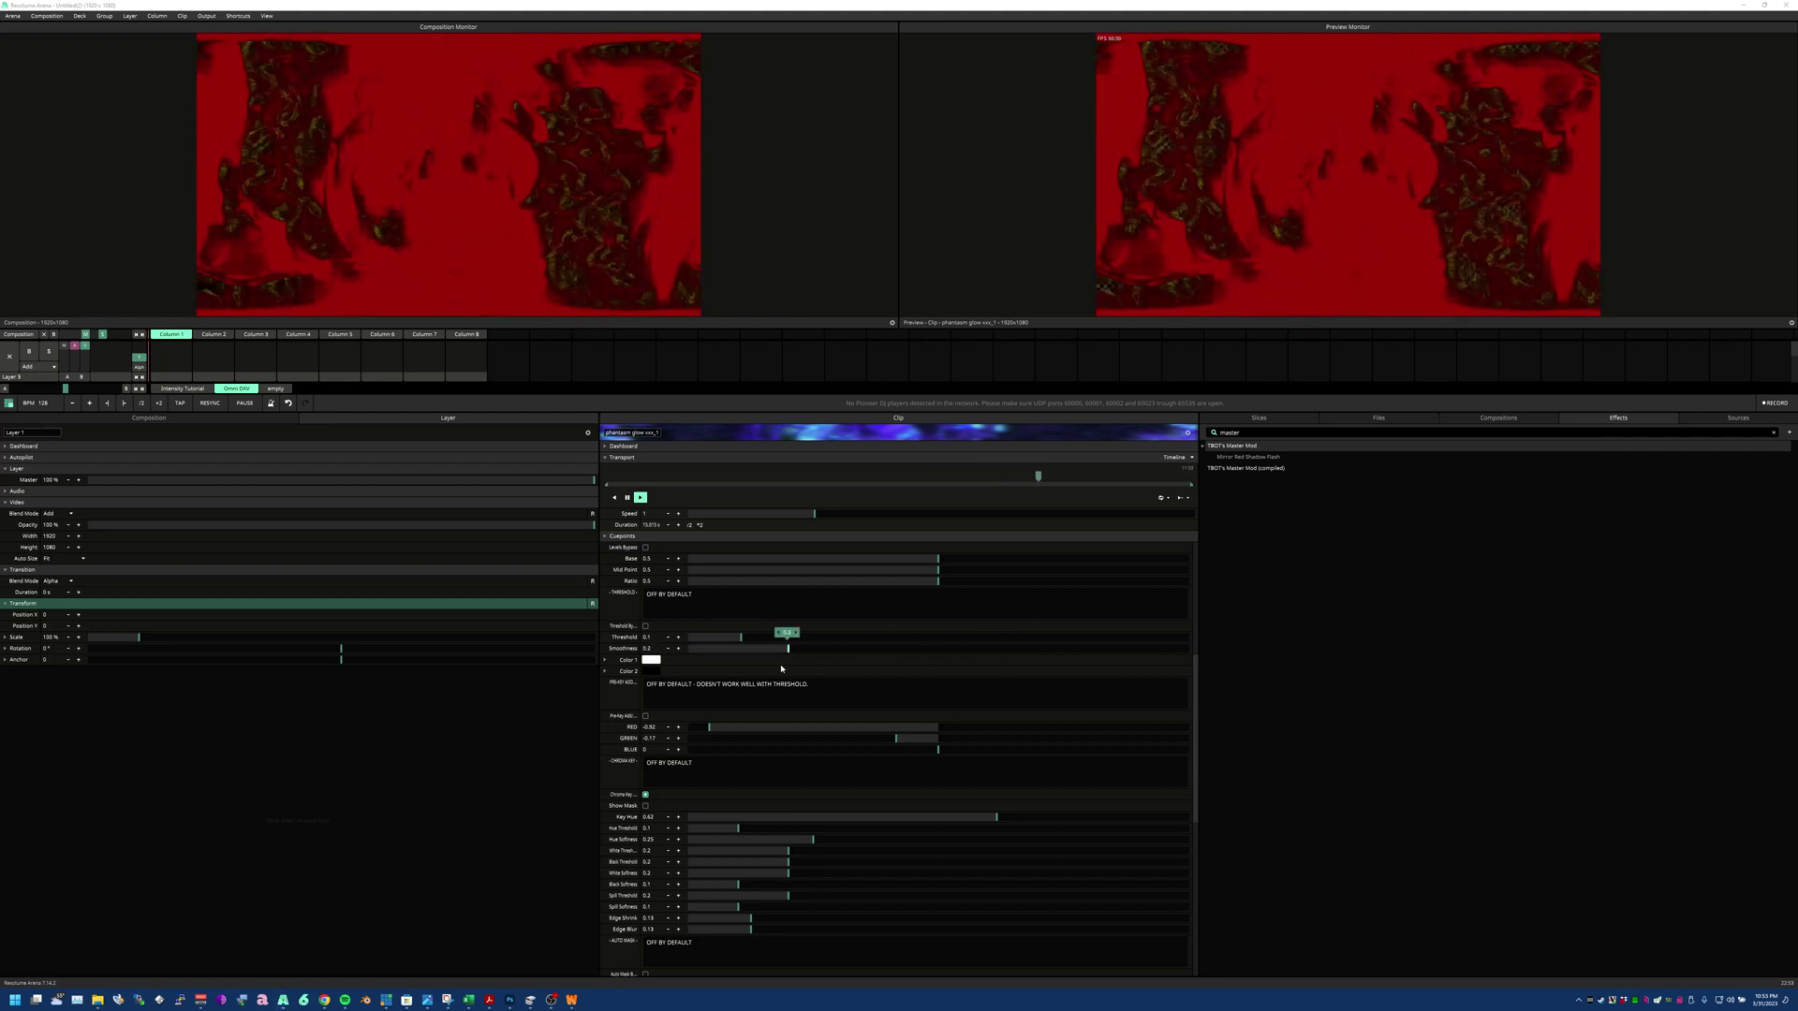